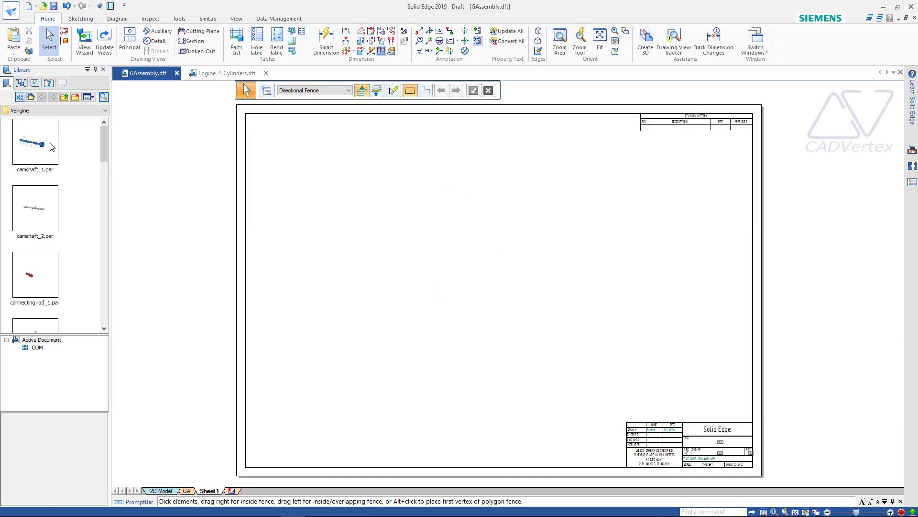
# Place drawing views of camshaft_1.par from the VEngine library folder on Sheet1.
pyautogui.moveTo(97, 175)
pyautogui.mouseDown()
pyautogui.moveTo(349, 254)
pyautogui.moveTo(300, 184)
pyautogui.mouseUp()
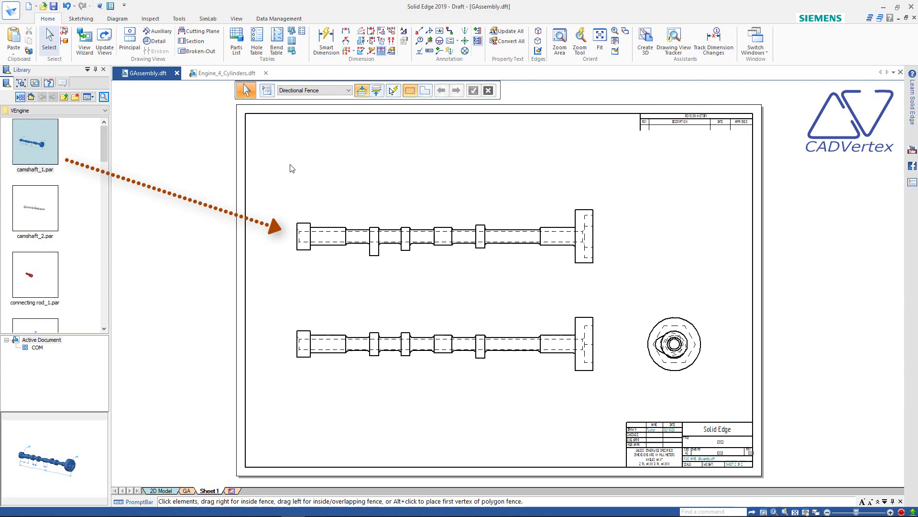
# Open the Annotation page of the Solid Edge Options, and place camshaft_1.par from the library on Sheet2.
pyautogui.click(11, 10)
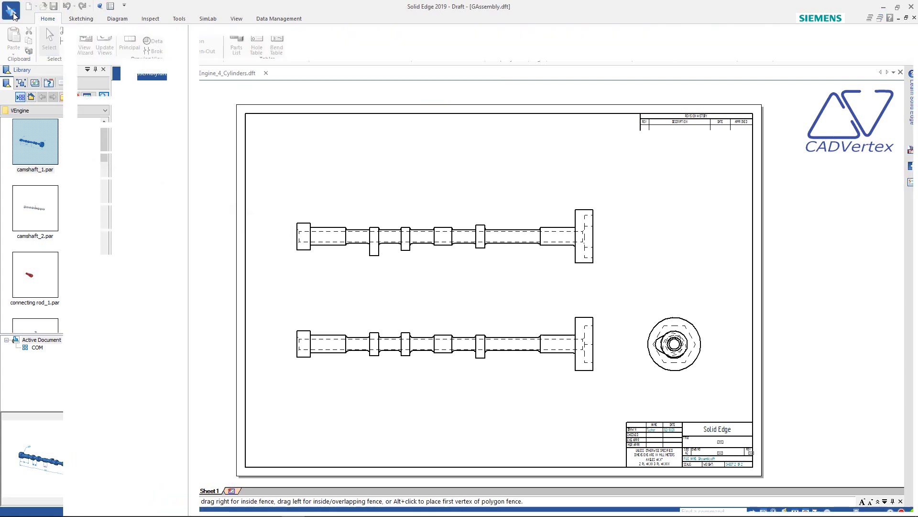
pyautogui.click(19, 182)
pyautogui.click(148, 79)
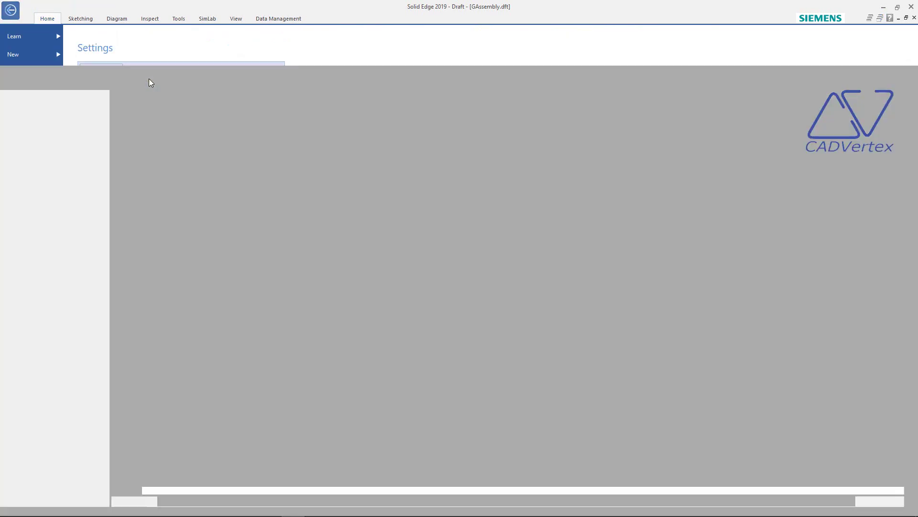
pyautogui.click(136, 270)
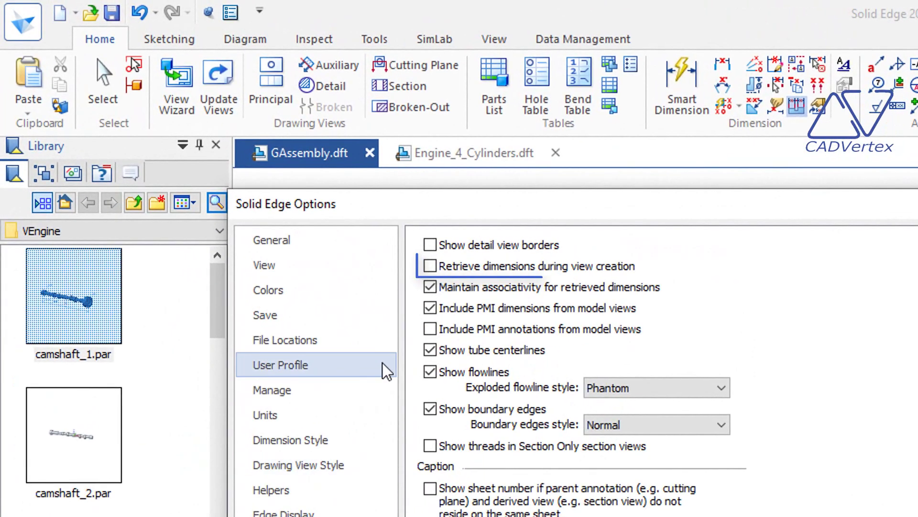
pyautogui.click(430, 267)
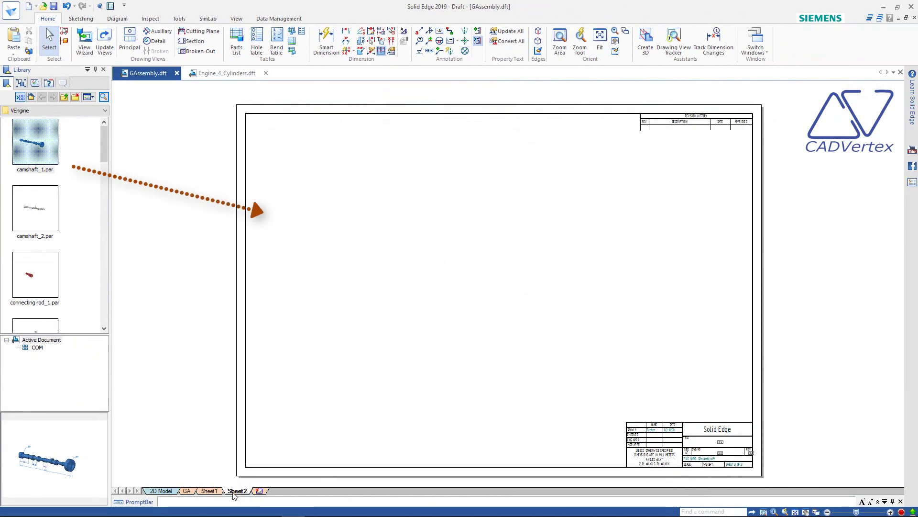
pyautogui.moveTo(257, 243); pyautogui.dragTo(334, 253)
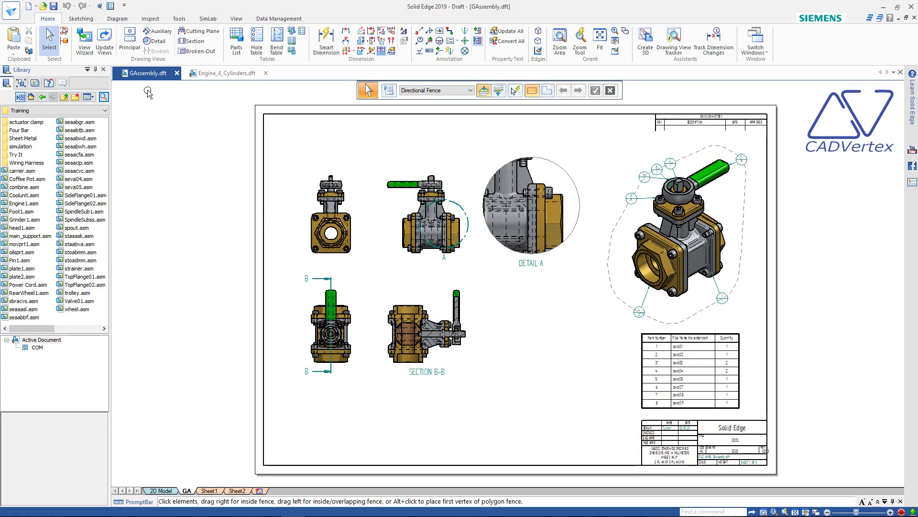
# Convert the valve assembly drawing GAssembly.dft into a Quicksheet template with empty drawing views and parts list.
pyautogui.click(11, 10)
pyautogui.click(36, 181)
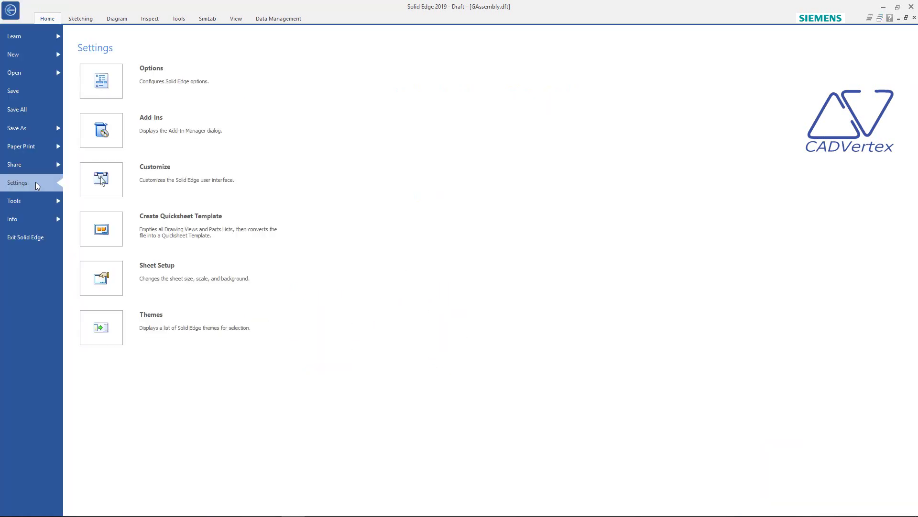
pyautogui.click(187, 227)
pyautogui.click(491, 289)
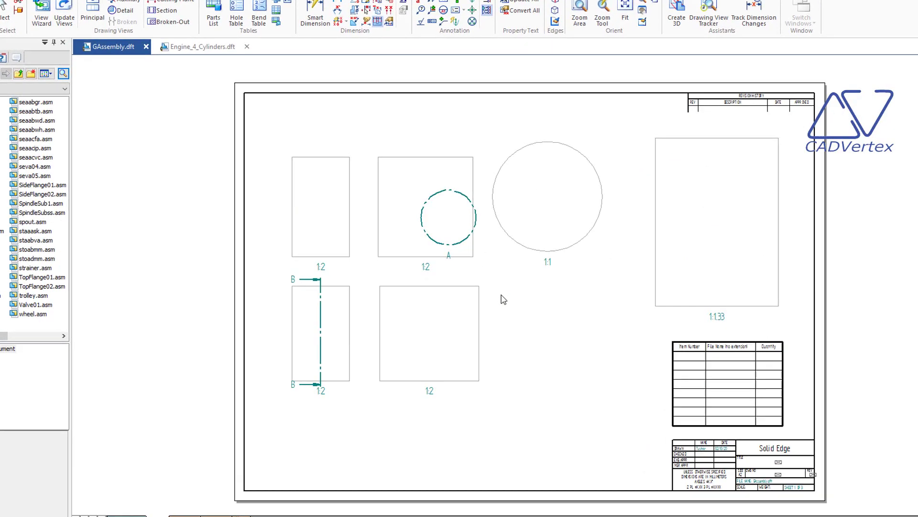
# Choose Program Files\Siemens\Solid Edge 2019\Template as the save location and create and open a new CADVertex folder there.
pyautogui.click(304, 133)
pyautogui.doubleClick(304, 258)
pyautogui.press('s')
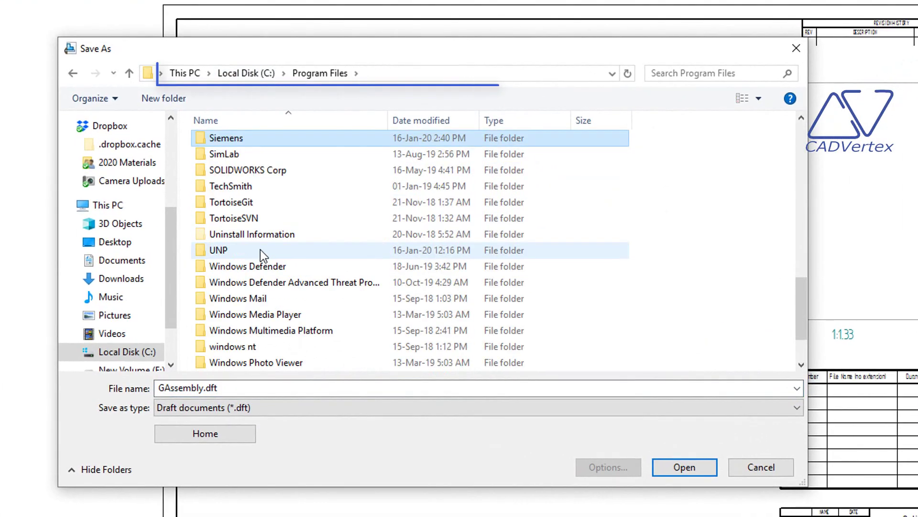
pyautogui.press('Return')
pyautogui.doubleClick(243, 206)
pyautogui.doubleClick(244, 335)
pyautogui.click(164, 98)
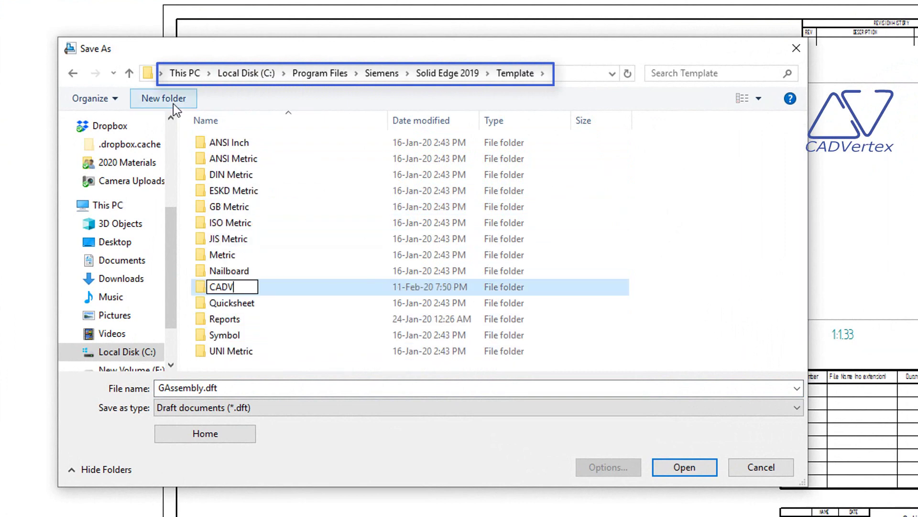
pyautogui.press('Return')
pyautogui.press('Return')
# Save the template in the CADVertex folder under the file name Assembly QuickSheet.
pyautogui.click(240, 388)
pyautogui.hotkey('ctrl', 'a')
pyautogui.write('Asse')
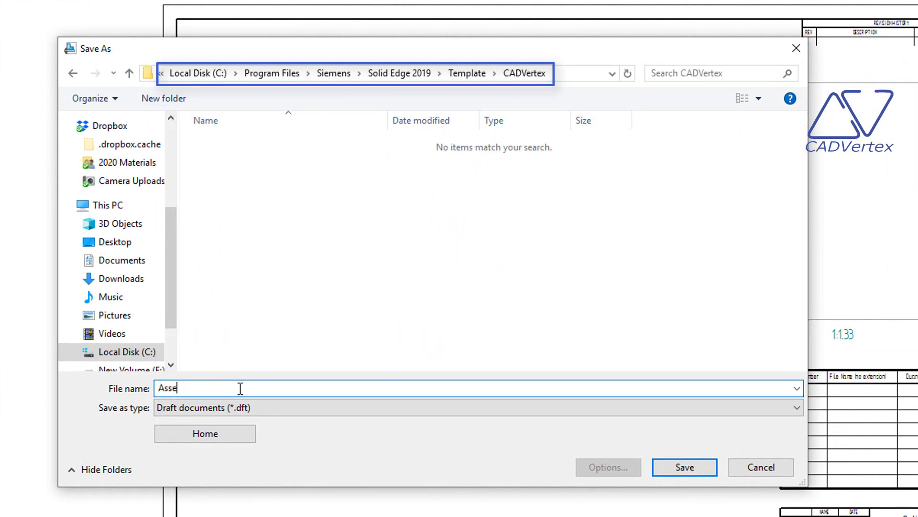
pyautogui.write('mbly QuickSheet')
pyautogui.click(668, 471)
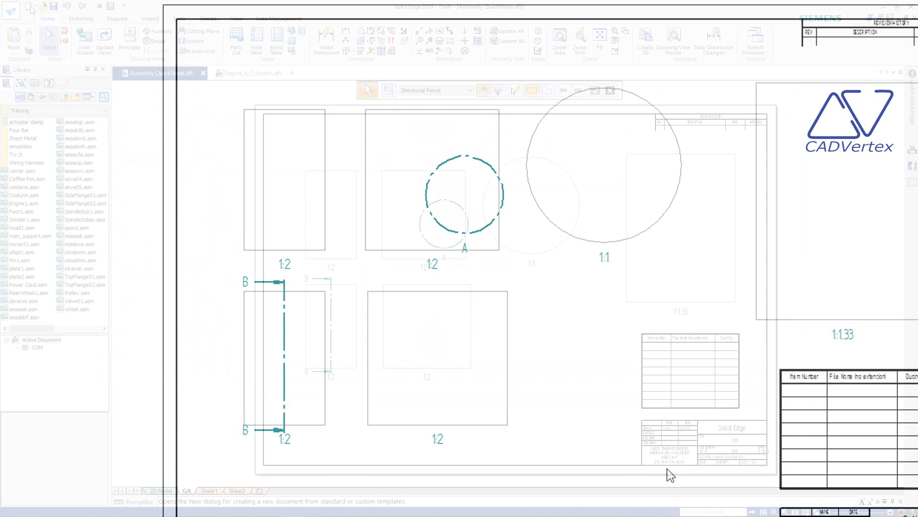
# Create a new draft document from the Assembly QuickSheet template in the CADVertex category.
pyautogui.click(29, 6)
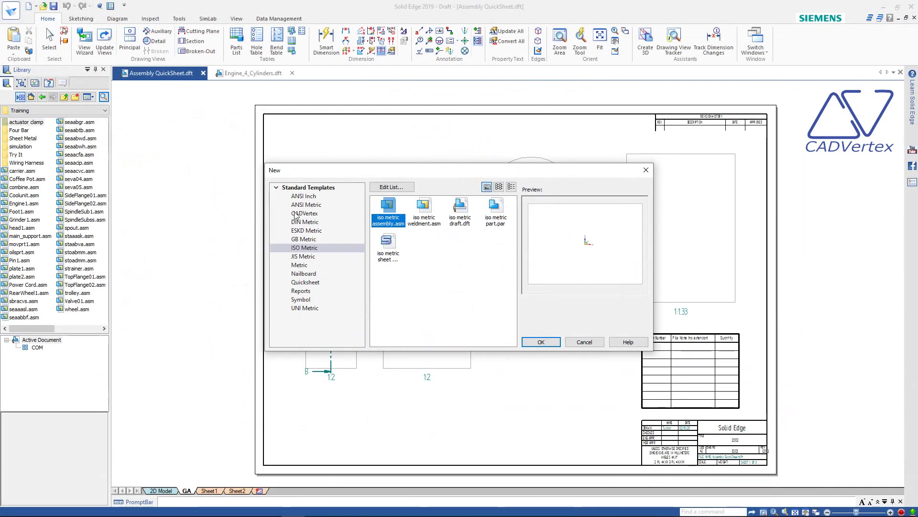
pyautogui.click(297, 214)
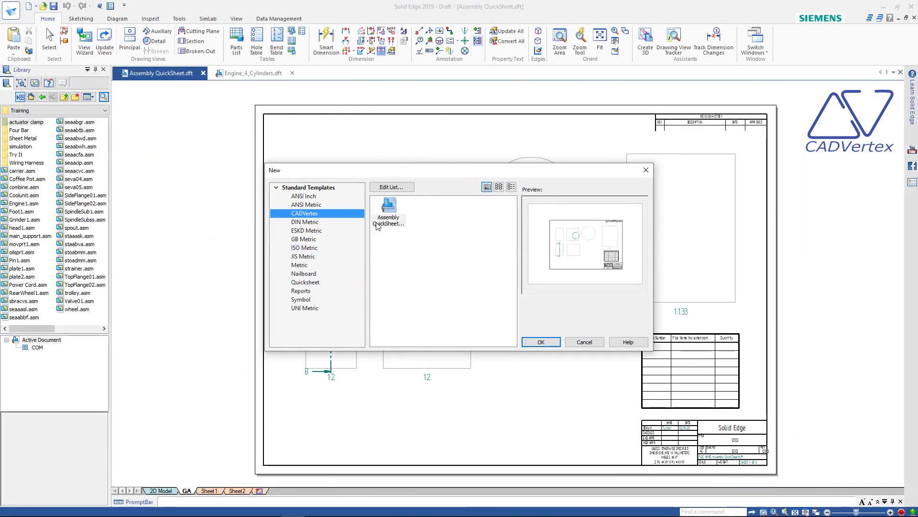
pyautogui.click(385, 210)
pyautogui.click(538, 341)
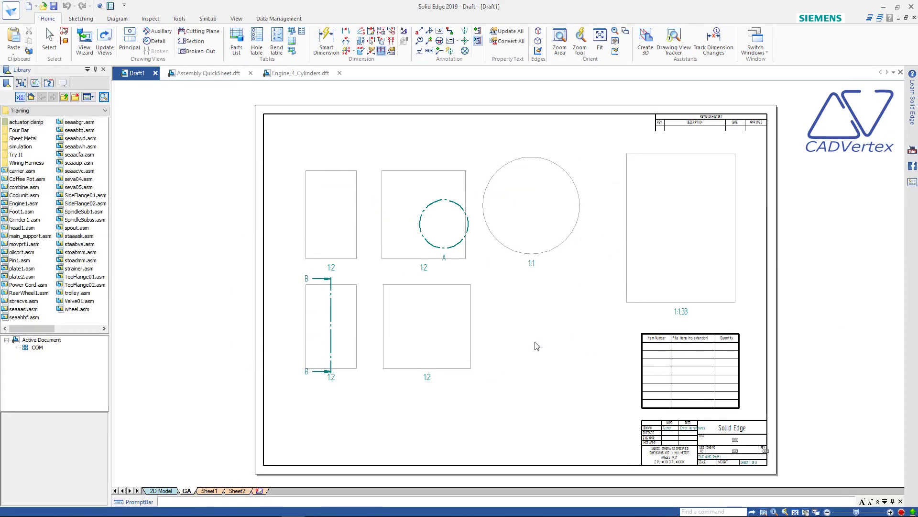
# Drop head1.asm from the Training library folder onto the sheet's drawing view place-holders.
pyautogui.click(29, 229)
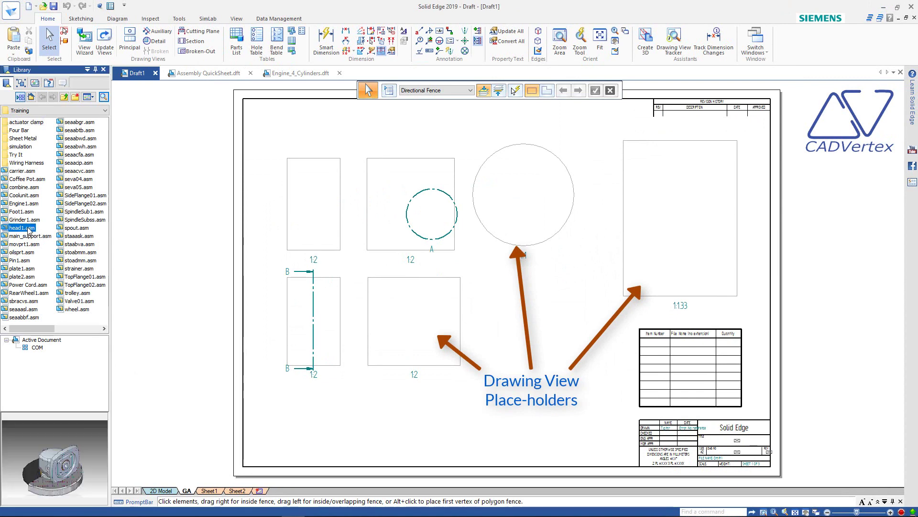
pyautogui.moveTo(28, 231); pyautogui.dragTo(123, 236)
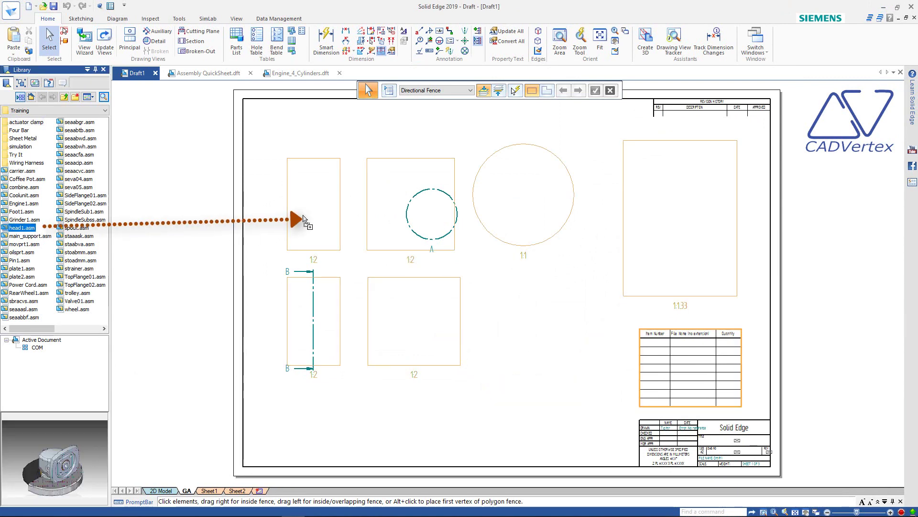
pyautogui.moveTo(303, 218); pyautogui.dragTo(303, 219)
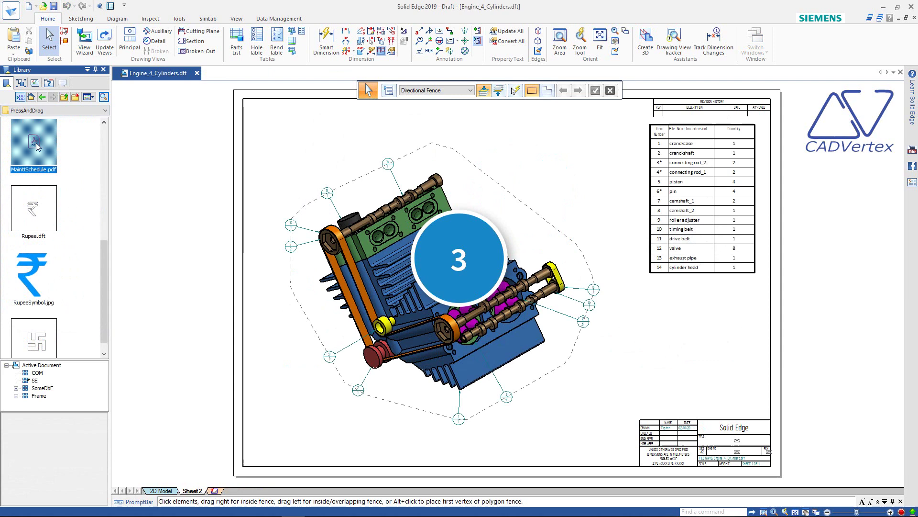
# Insert MainttSchedule.pdf on Sheet2 of the engine drawing and shrink it to fit between the parts list and title block.
pyautogui.moveTo(37, 145); pyautogui.dragTo(668, 325)
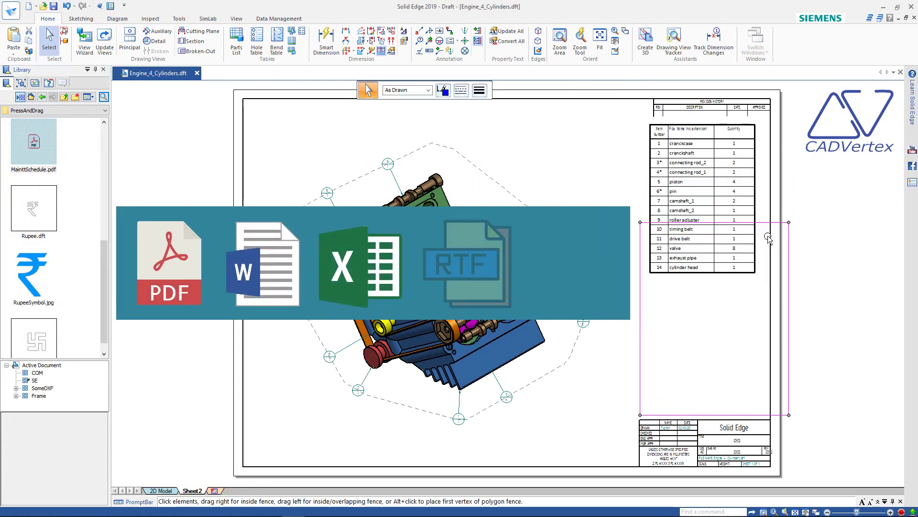
pyautogui.moveTo(789, 222); pyautogui.dragTo(765, 287)
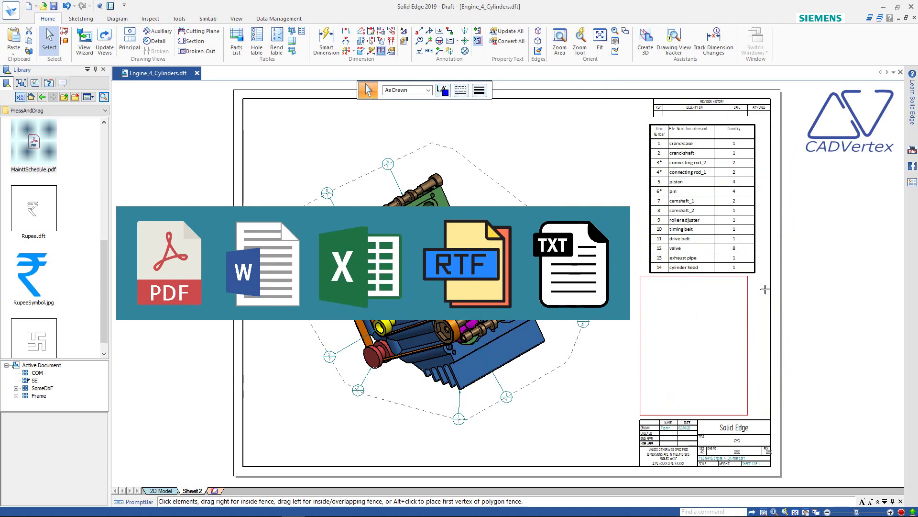
pyautogui.click(757, 299)
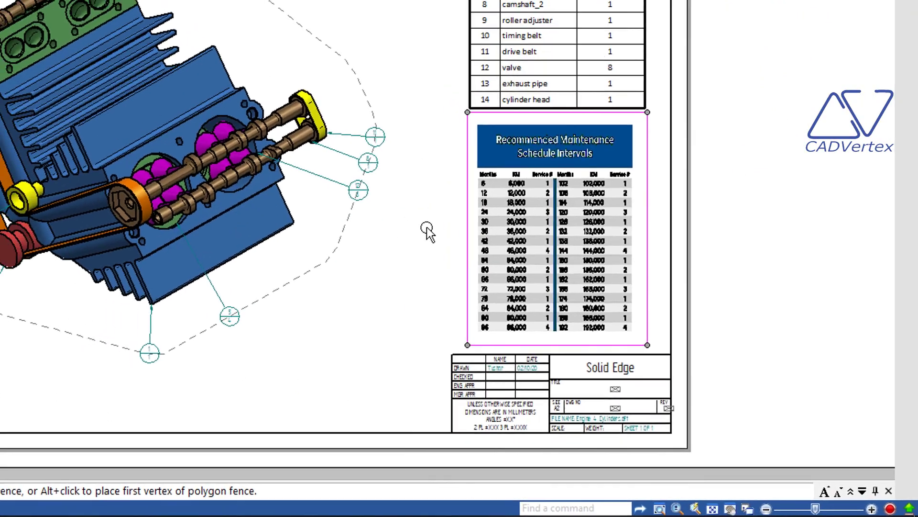
pyautogui.click(394, 214)
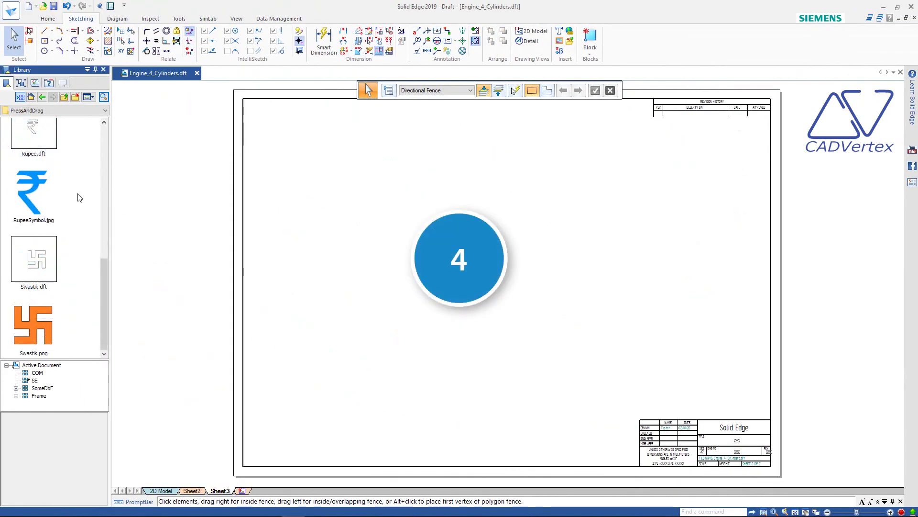
# Open the library folder in Explorer, place RupeeSymbol.jpg on Sheet3, and enlarge the image to about 125 by 136 mm.
pyautogui.rightClick(78, 196)
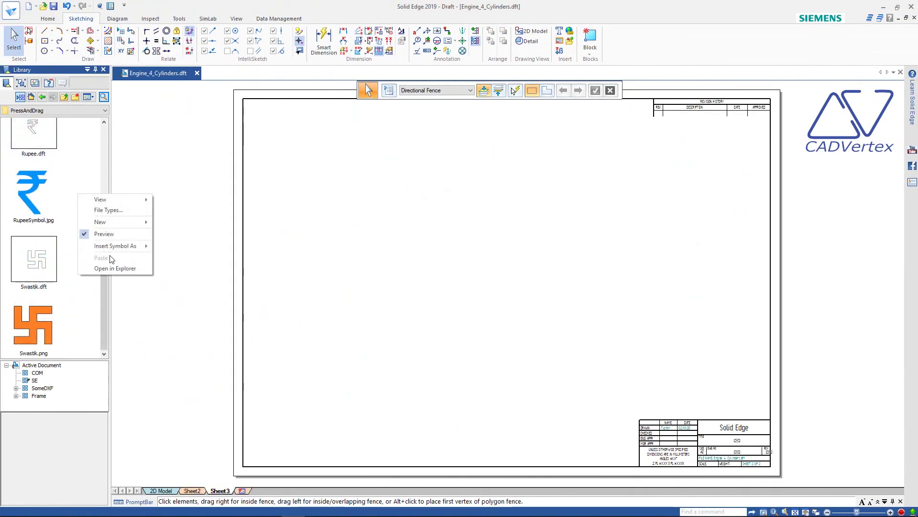
pyautogui.click(120, 268)
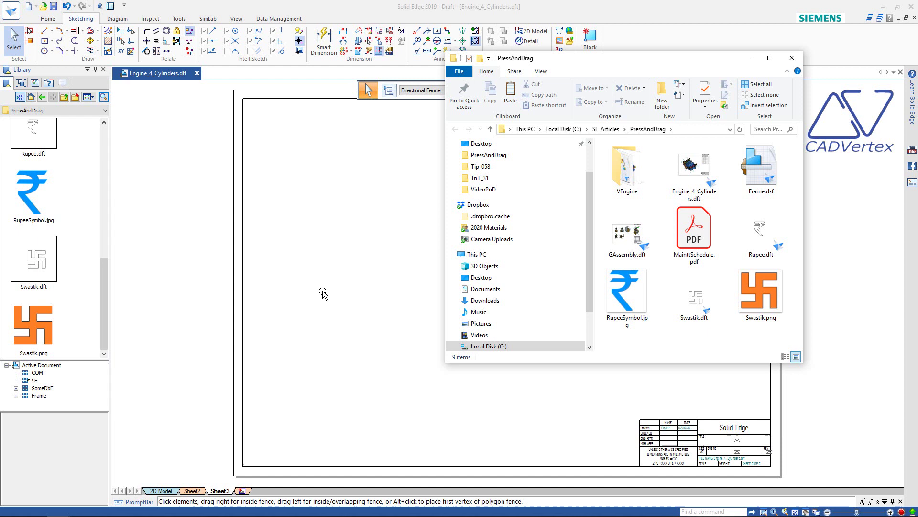
pyautogui.moveTo(626, 291); pyautogui.dragTo(353, 324)
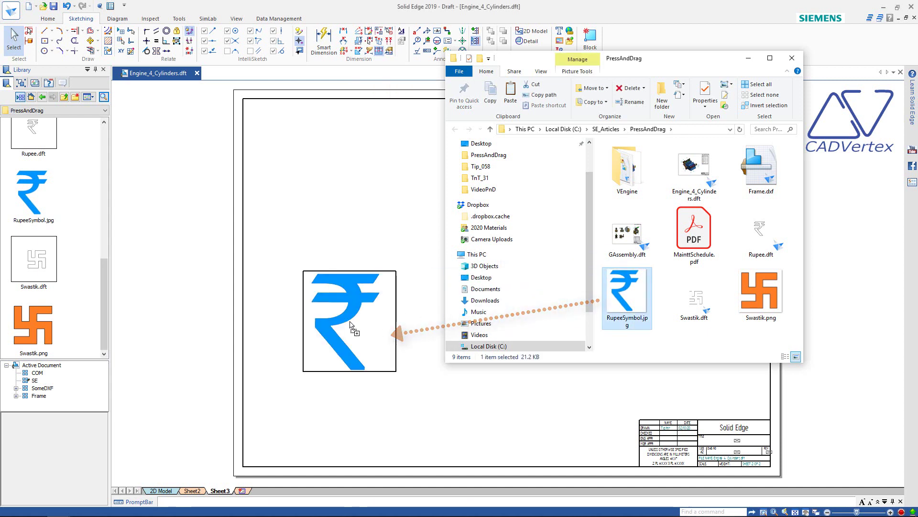
pyautogui.moveTo(417, 270); pyautogui.dragTo(423, 254)
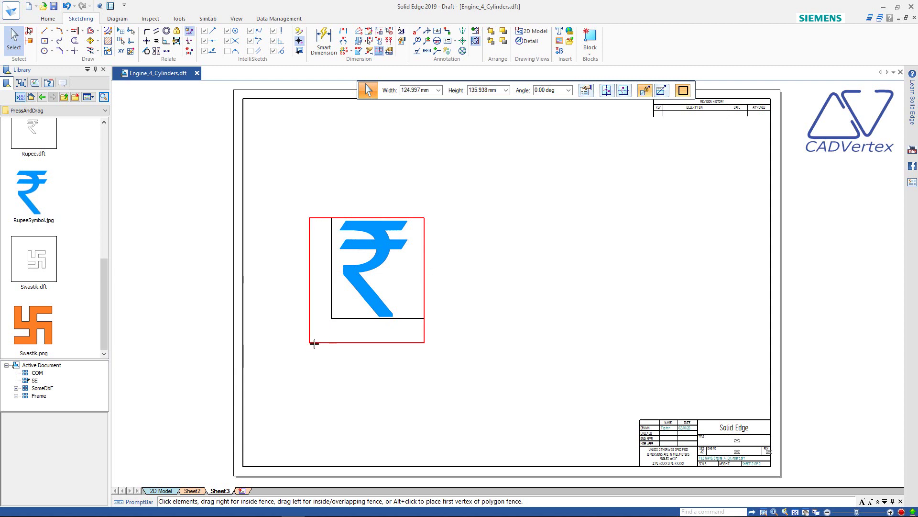
pyautogui.moveTo(314, 343); pyautogui.dragTo(311, 346)
# Trace the rupee symbol's top edge with a horizontal line about 83 mm long, using the Line tool.
pyautogui.press('l')
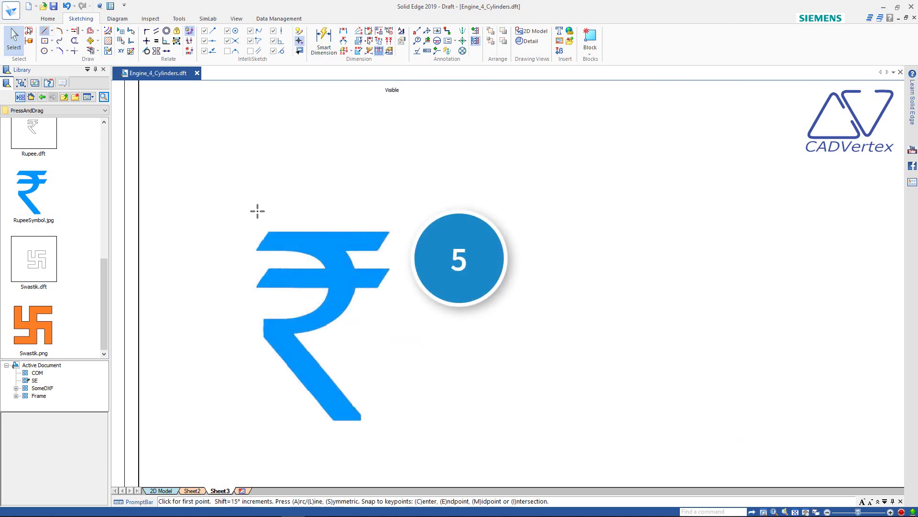
pyautogui.click(267, 231)
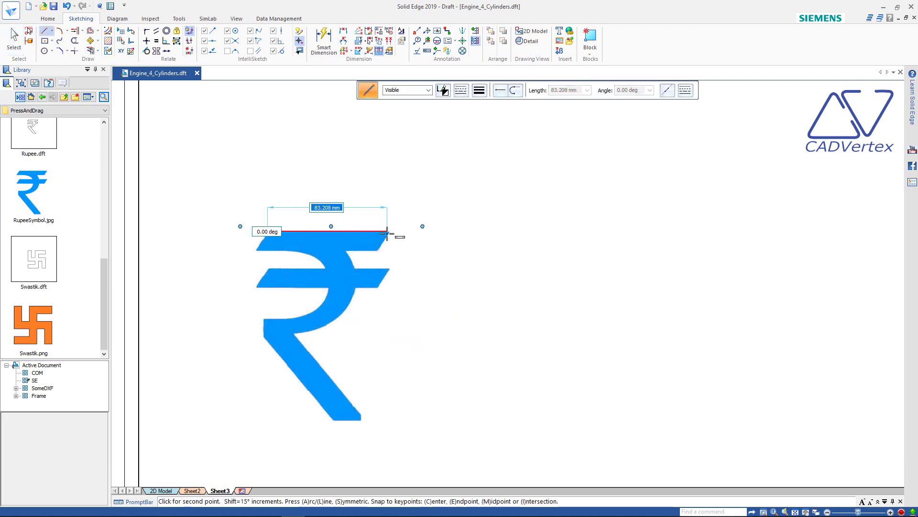
pyautogui.click(389, 232)
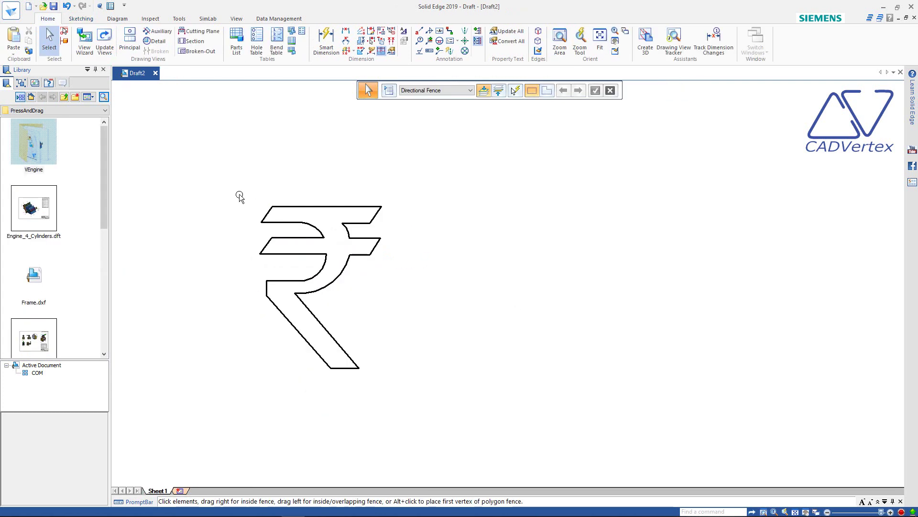
# Fence-select the traced rupee outline and add it to the PressAndDrag library folder as a symbol.
pyautogui.moveTo(240, 197); pyautogui.dragTo(428, 379)
pyautogui.moveTo(344, 349); pyautogui.dragTo(80, 286)
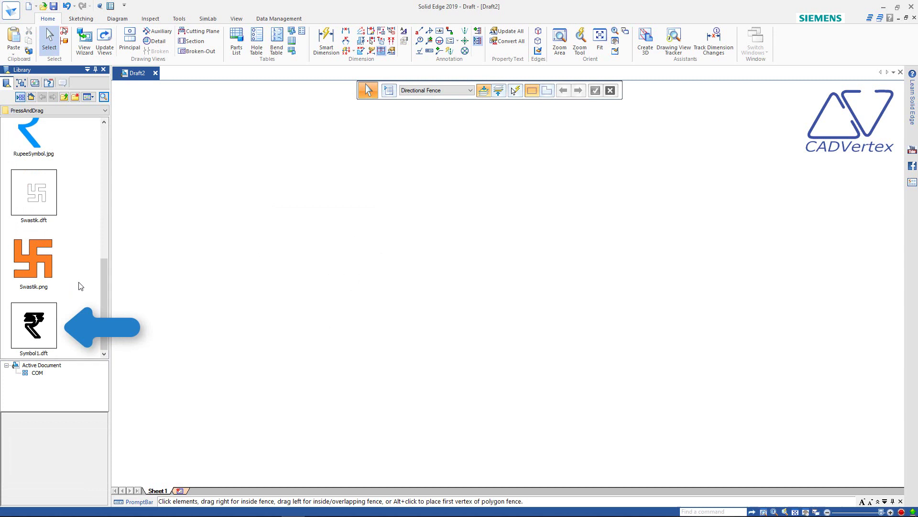
# Create a new draft from the ISO Metric draft template and place Symbol1.dft from the library on its sheet.
pyautogui.click(50, 320)
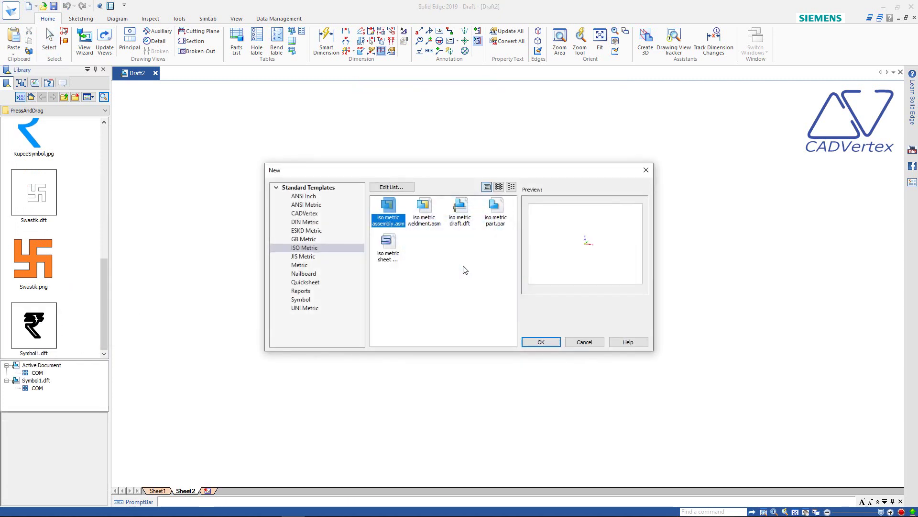
pyautogui.click(461, 210)
pyautogui.click(36, 329)
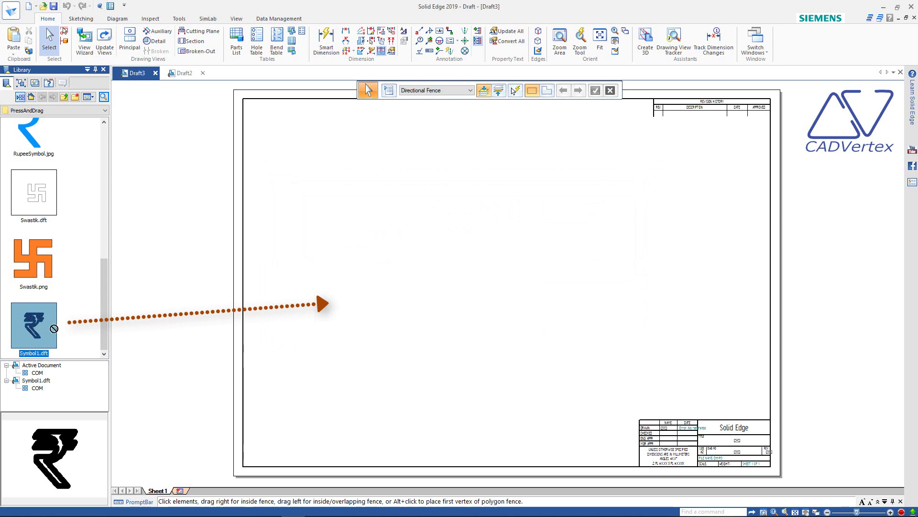
pyautogui.moveTo(54, 328); pyautogui.dragTo(266, 370)
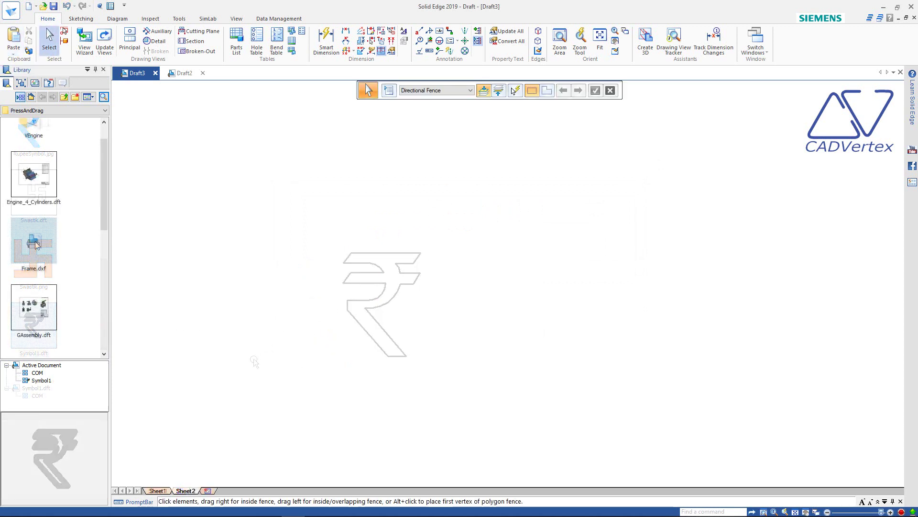
# Unblock the frame geometry inserted from Frame.dxf on Sheet2.
pyautogui.click(367, 370)
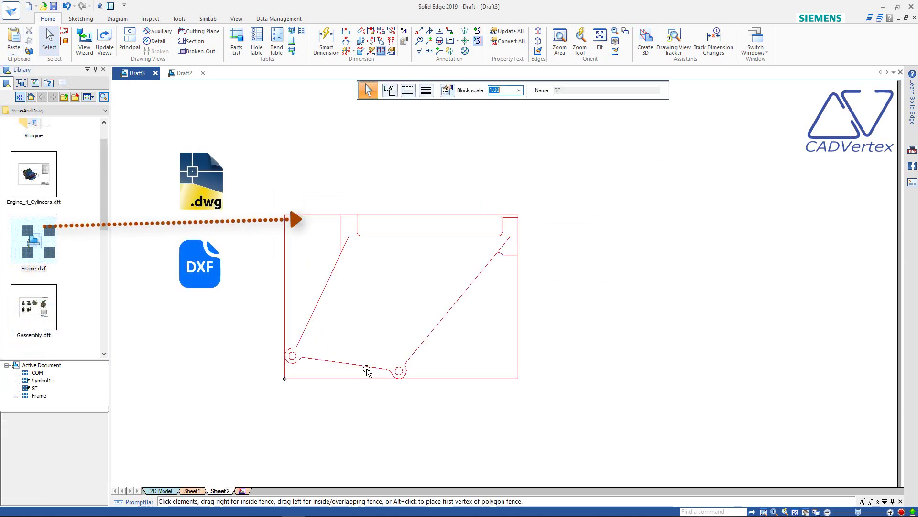
pyautogui.rightClick(367, 370)
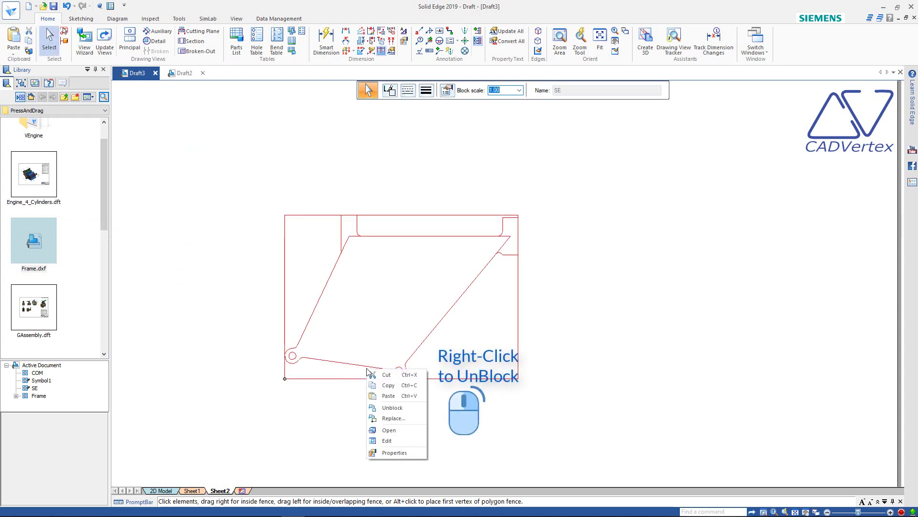
pyautogui.click(390, 406)
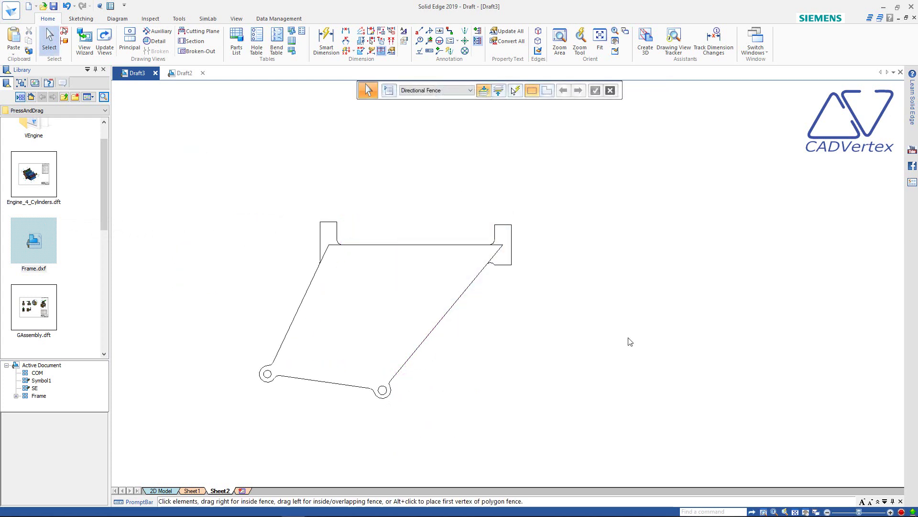
# Fence-select the short overlapping line pieces inside the frame's upper-left lug, enclosing them completely, and delete them.
pyautogui.keyDown('alt'); pyautogui.click(264, 197); pyautogui.keyUp('alt')
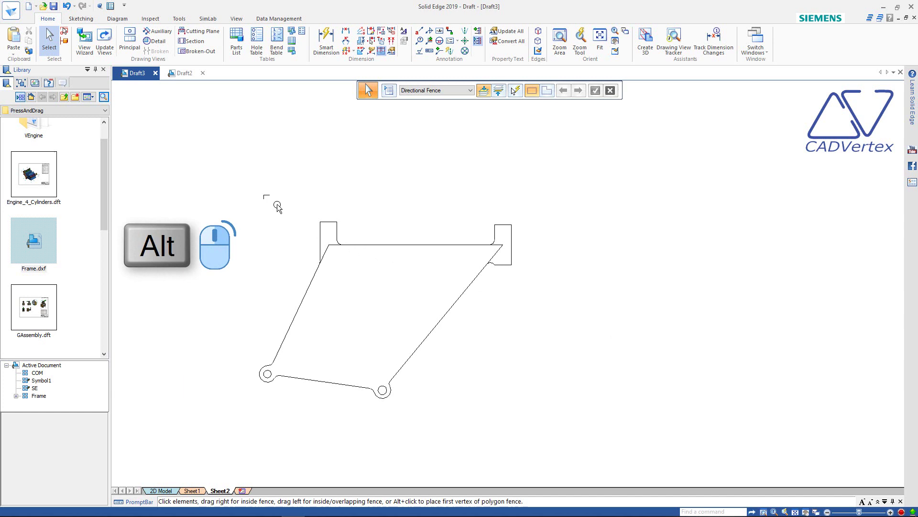
pyautogui.click(407, 294)
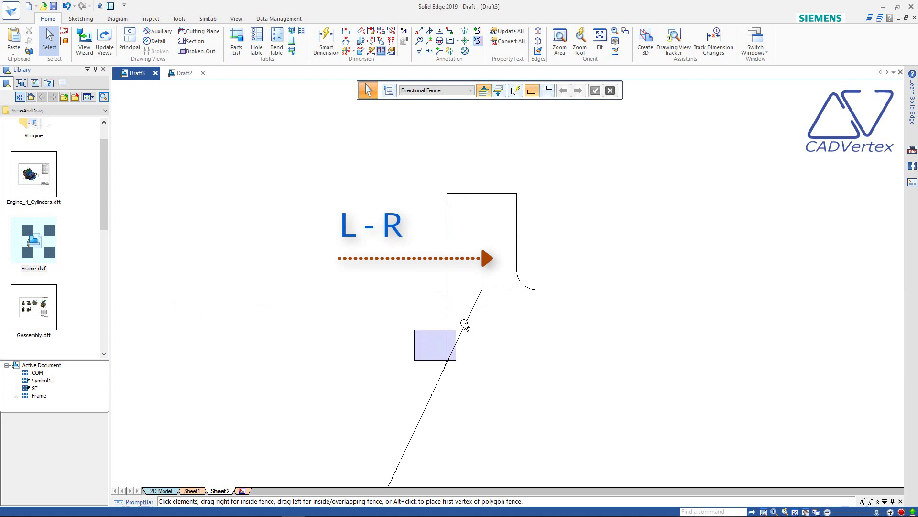
pyautogui.moveTo(464, 324); pyautogui.dragTo(523, 282)
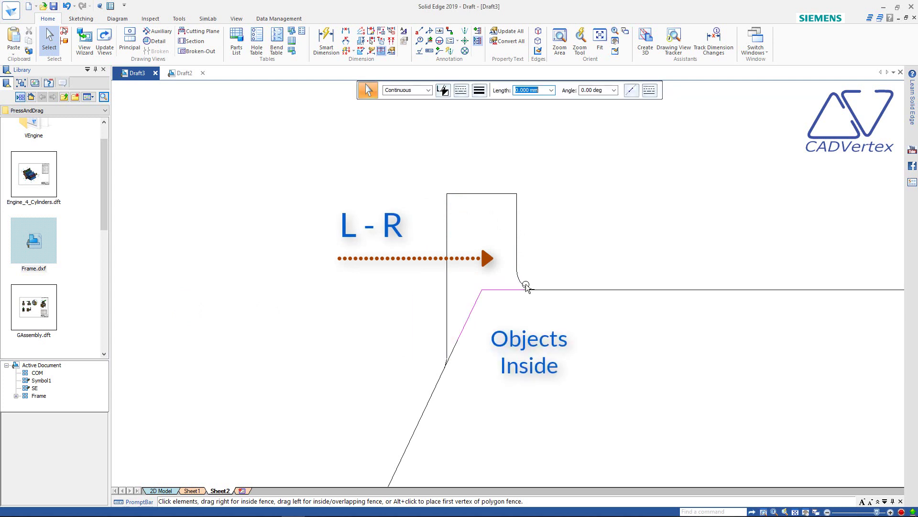
pyautogui.press('Delete')
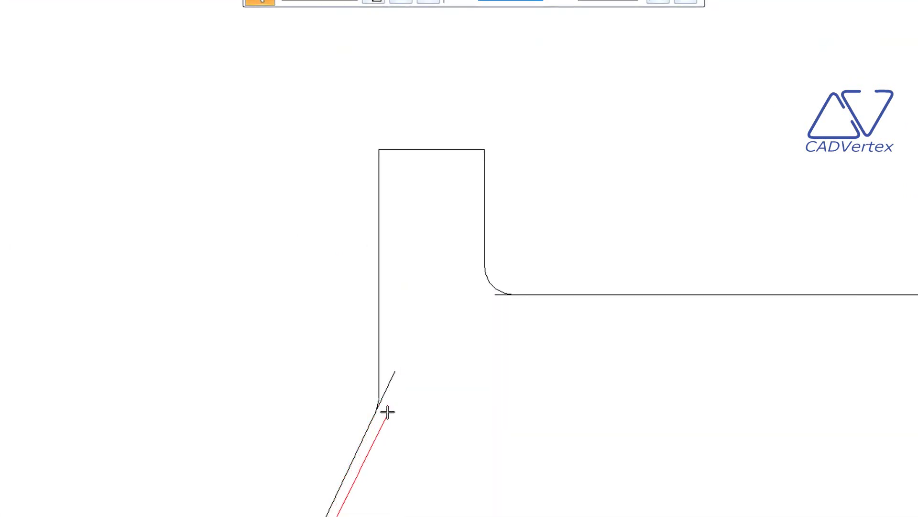
# Connect the loose ends of the inclined and horizontal lines to the arc endpoints at the upper-left lug.
pyautogui.press('Escape')
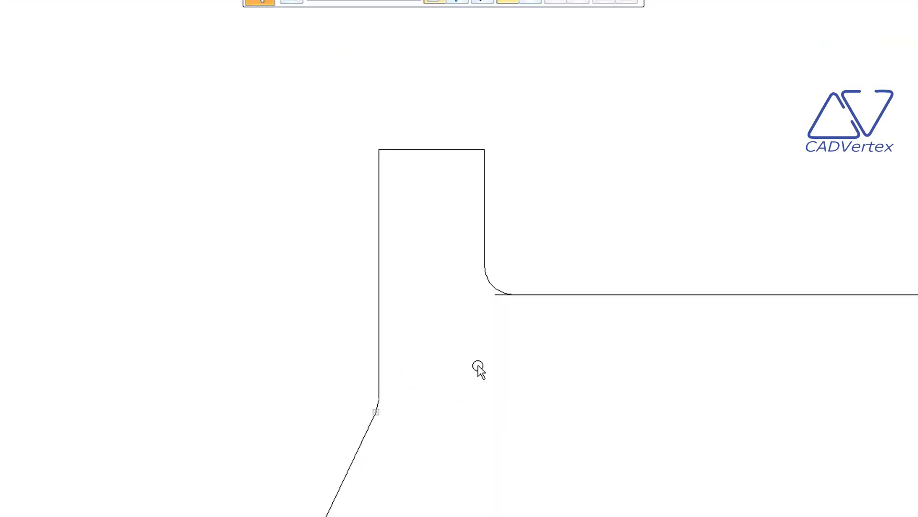
pyautogui.click(493, 298)
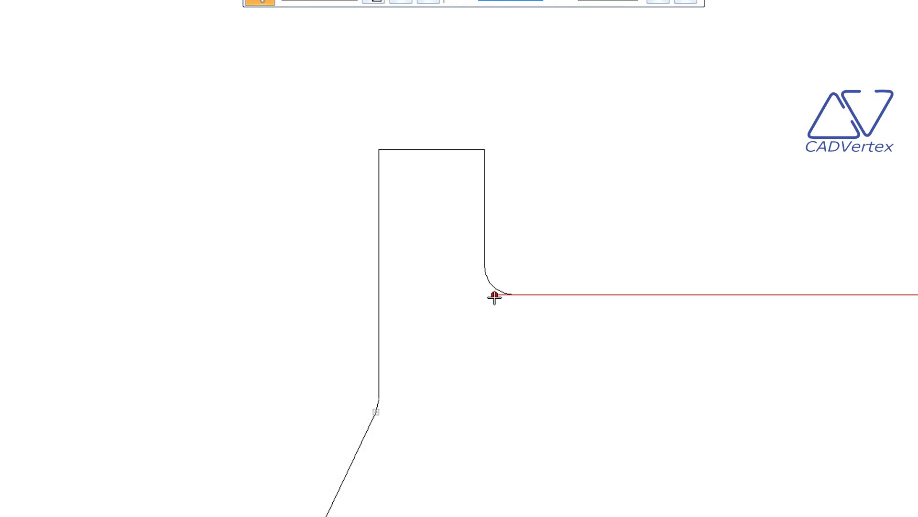
pyautogui.click(509, 330)
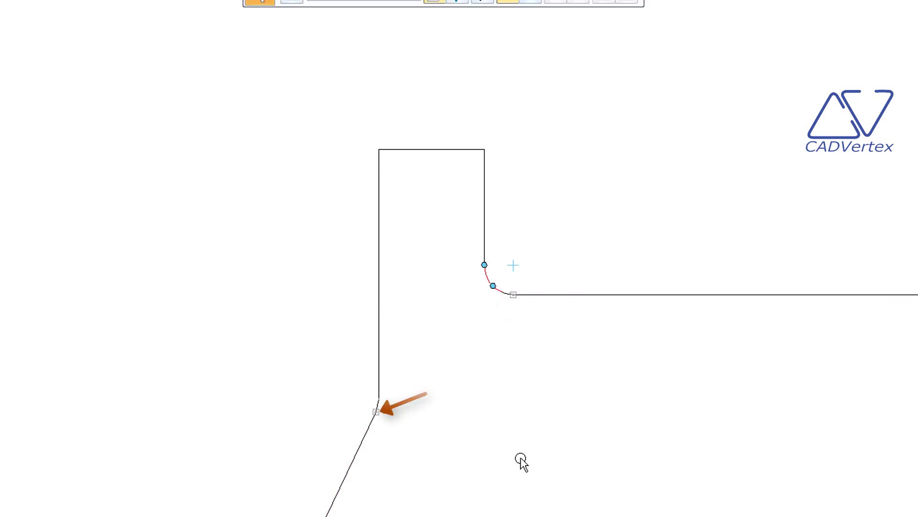
# Select the excess line pieces in the frame's upper-right lug with a right-to-left crossing fence and delete them.
pyautogui.moveTo(859, 346); pyautogui.dragTo(706, 342, button='middle')
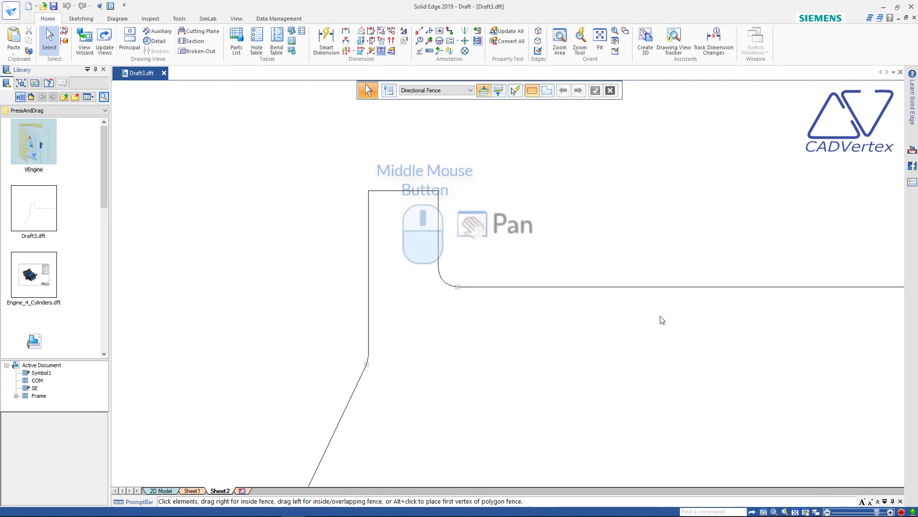
pyautogui.moveTo(661, 320); pyautogui.dragTo(121, 320, button='middle')
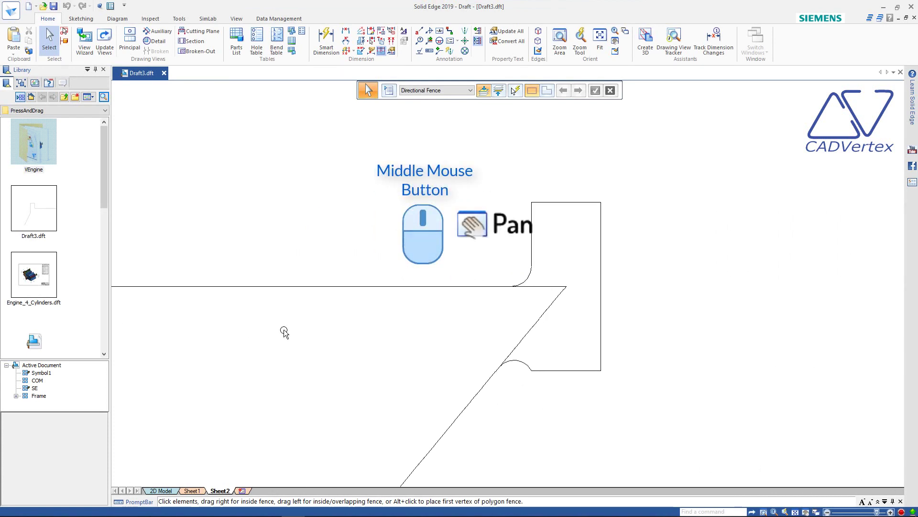
pyautogui.moveTo(579, 266); pyautogui.dragTo(542, 341)
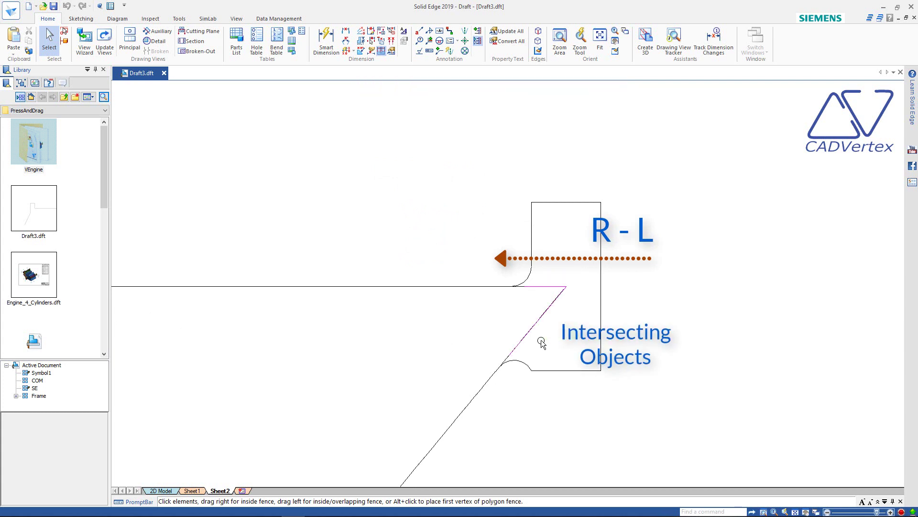
pyautogui.press('Delete')
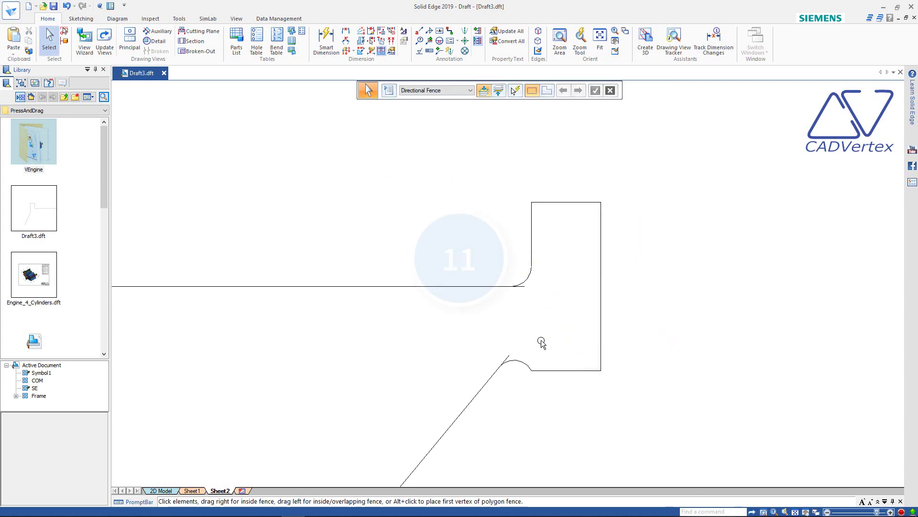
# Use Trim Corner to join the horizontal and inclined lines to their adjoining arcs at the upper-right lug.
pyautogui.click(81, 20)
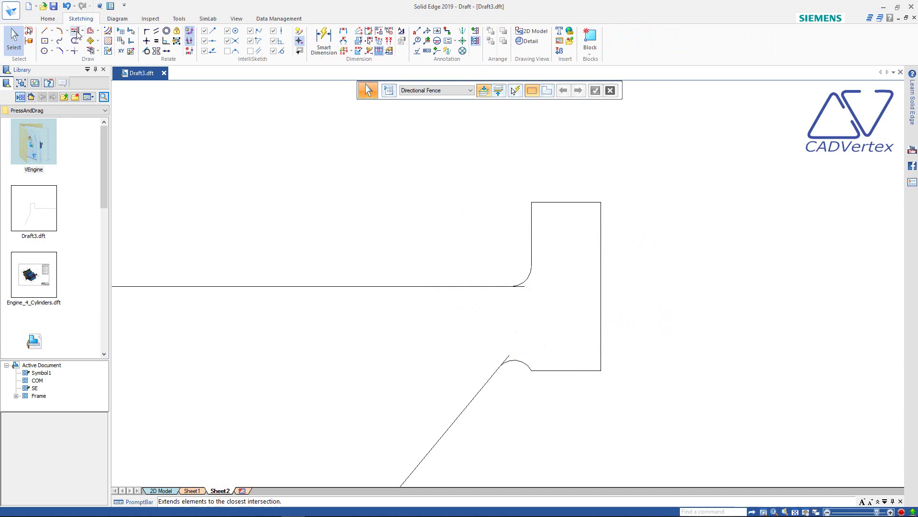
pyautogui.click(74, 51)
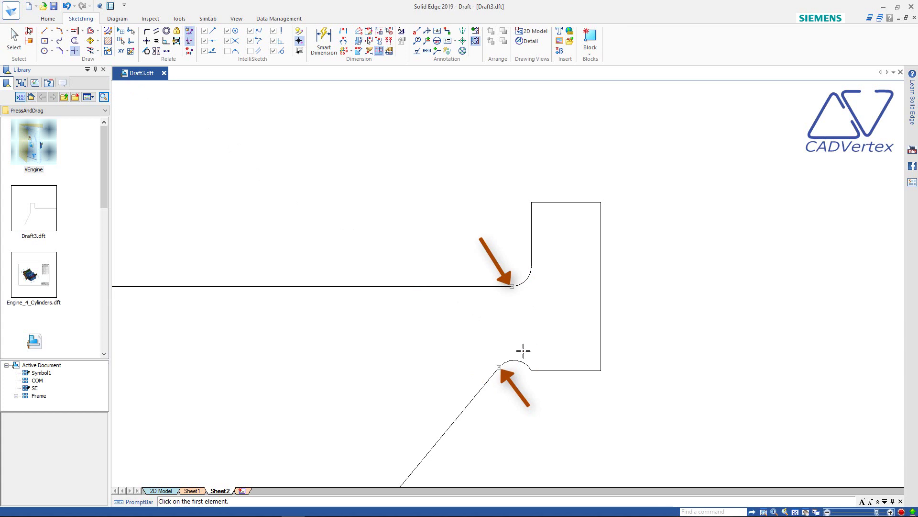
pyautogui.press('Escape')
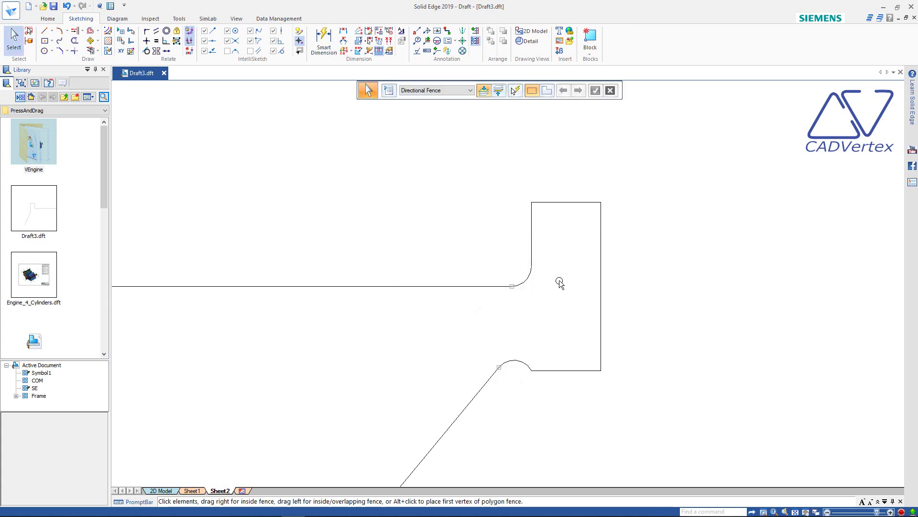
# Connect the line ends at the upper-right lug's remaining corners with Trim Corner.
pyautogui.keyDown('ctrl'); pyautogui.moveTo(573, 272); pyautogui.dragTo(574, 291, button='right'); pyautogui.keyUp('ctrl')
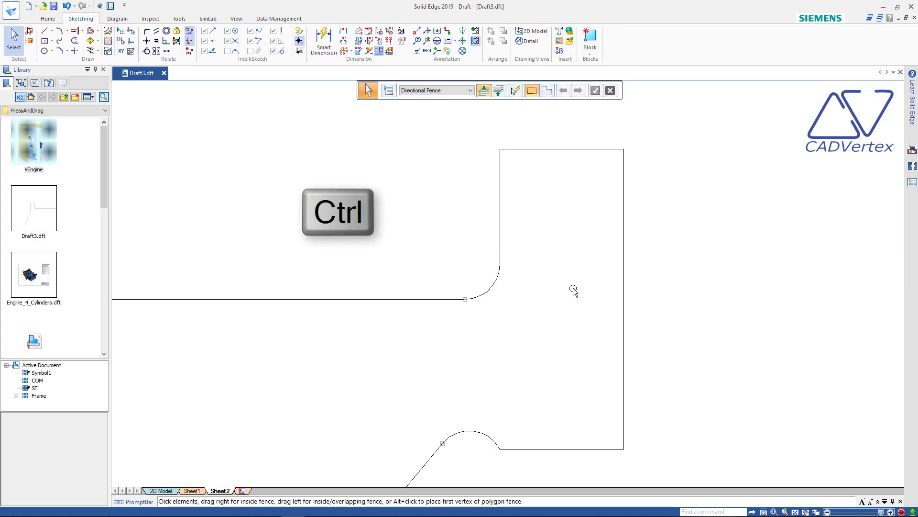
pyautogui.click(74, 51)
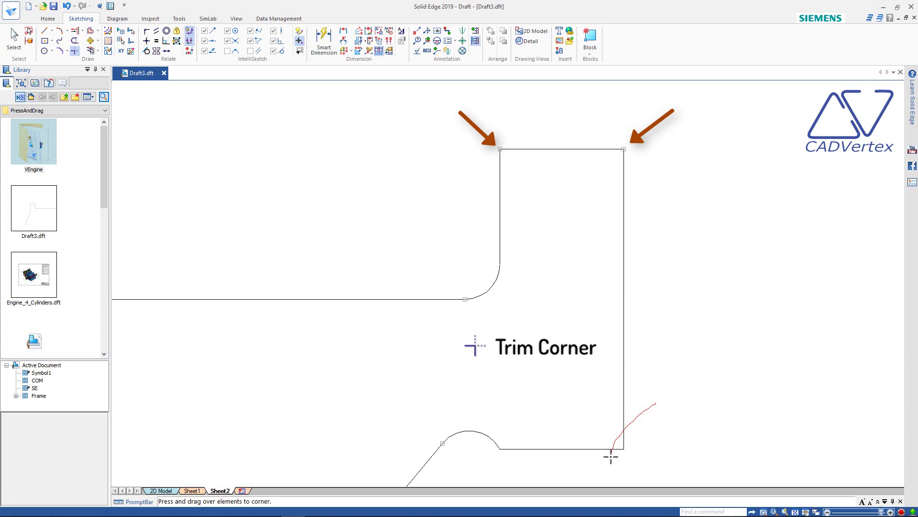
pyautogui.moveTo(485, 448); pyautogui.dragTo(486, 447)
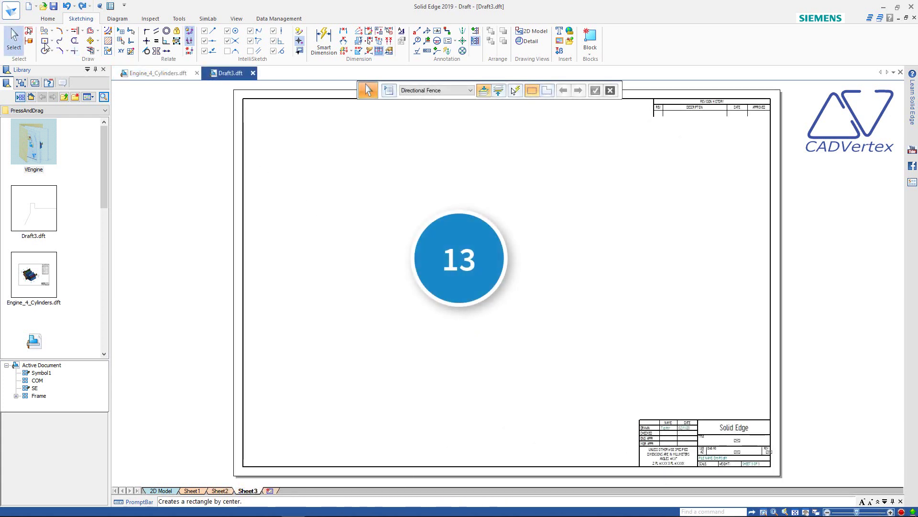
# Draw a wide rectangle in the upper-left part of Sheet3 with a single diagonal stroke.
pyautogui.click(44, 41)
pyautogui.moveTo(314, 160); pyautogui.dragTo(403, 217)
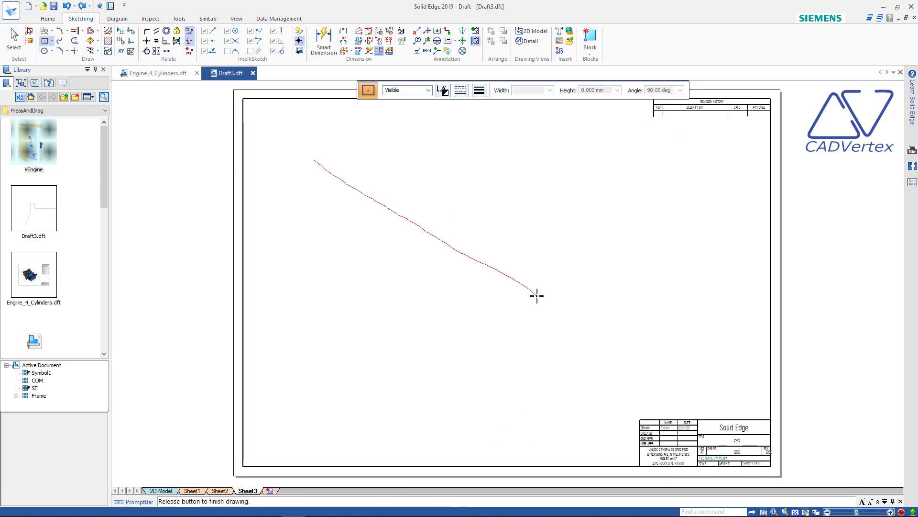
pyautogui.moveTo(536, 296); pyautogui.dragTo(537, 296)
# Draw a circle below the rectangle and a short arc inside the rectangle's lower-left corner.
pyautogui.click(45, 51)
pyautogui.moveTo(482, 357); pyautogui.dragTo(588, 441)
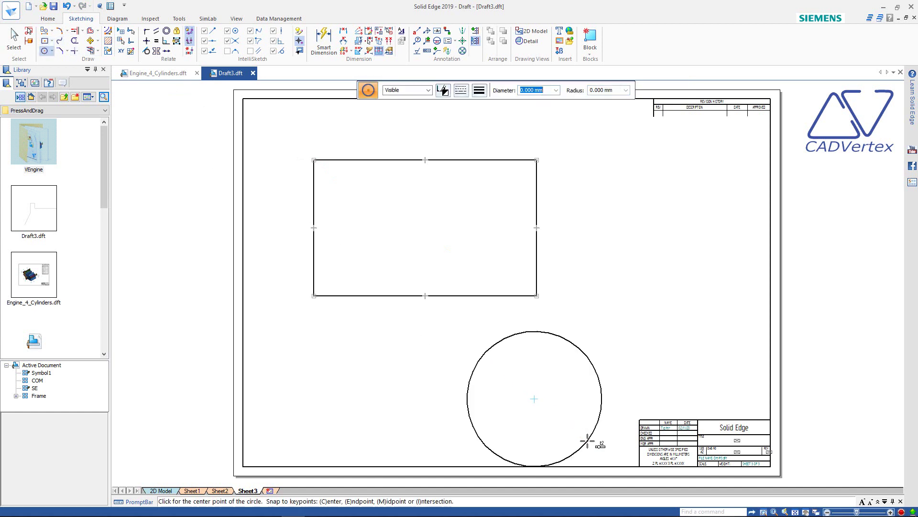
pyautogui.click(59, 32)
pyautogui.moveTo(320, 234); pyautogui.dragTo(375, 282)
pyautogui.press('Escape')
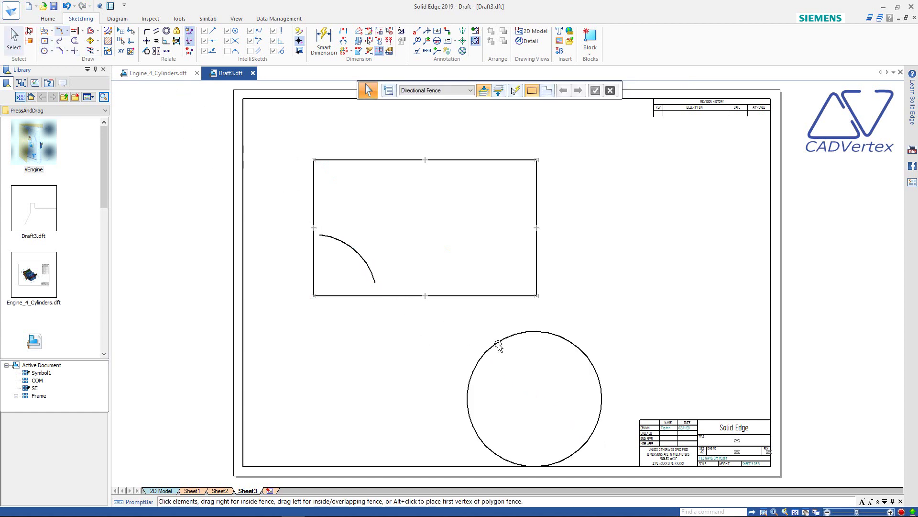
# Move the circle's centre to the midpoint of the rectangle's bottom edge and reduce its radius.
pyautogui.click(498, 346)
pyautogui.moveTo(537, 399); pyautogui.dragTo(426, 296)
pyautogui.moveTo(493, 297); pyautogui.dragTo(468, 295)
pyautogui.click(518, 343)
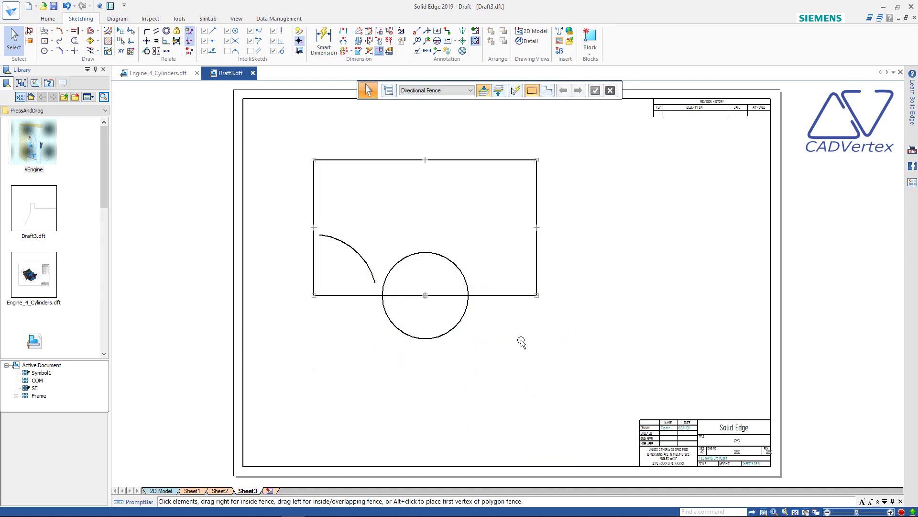
# Sketch a freehand wavy curve across the upper part of the rectangle.
pyautogui.click(59, 41)
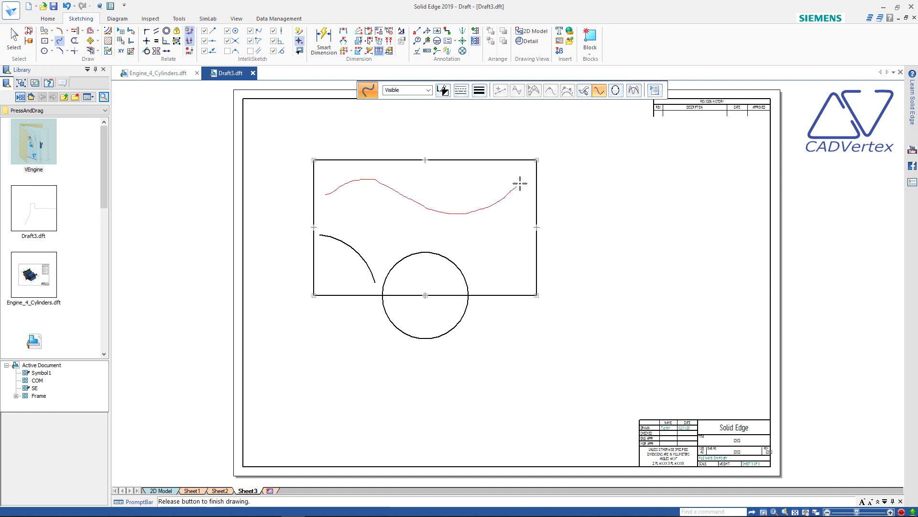
pyautogui.moveTo(519, 183); pyautogui.dragTo(521, 181)
pyautogui.press('Escape')
# Adjust the wavy curve through its control points and place a copy of it a short distance below.
pyautogui.click(373, 185)
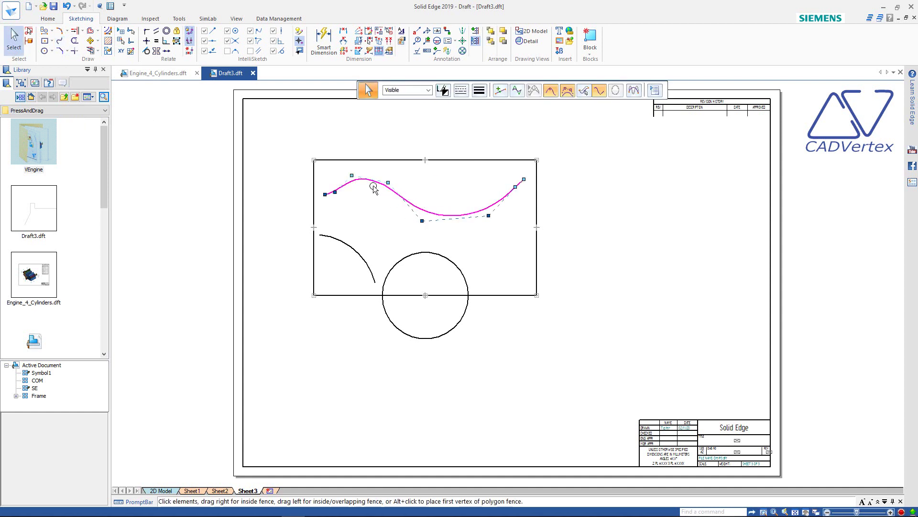
pyautogui.moveTo(352, 175); pyautogui.dragTo(349, 173)
pyautogui.moveTo(489, 216); pyautogui.dragTo(438, 231)
pyautogui.click(504, 228)
pyautogui.click(449, 216)
# Extend both wavy curves and the arc to the rectangle's edges, and trim off the circle's upper half with the edge segment inside it.
pyautogui.click(74, 31)
pyautogui.moveTo(329, 177); pyautogui.dragTo(334, 208)
pyautogui.moveTo(507, 176); pyautogui.dragTo(524, 212)
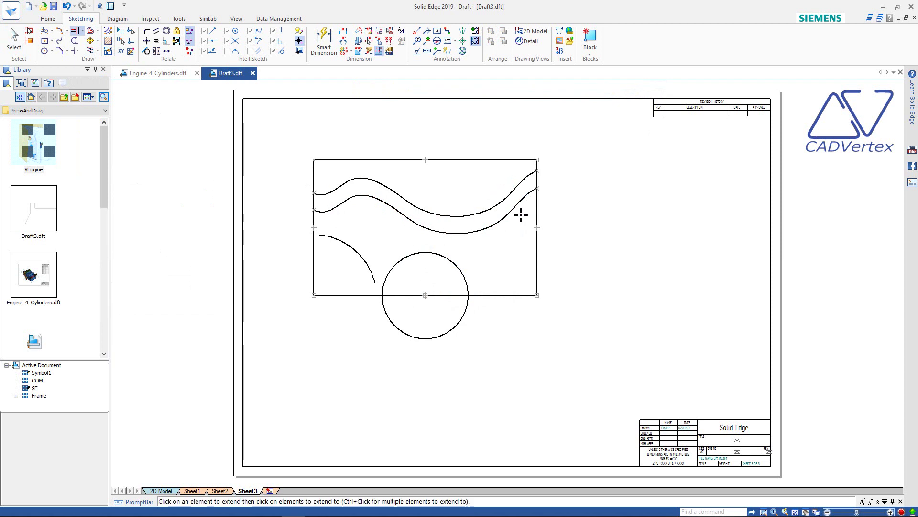
pyautogui.moveTo(375, 264); pyautogui.dragTo(364, 272)
pyautogui.moveTo(331, 247); pyautogui.dragTo(324, 231)
pyautogui.click(75, 41)
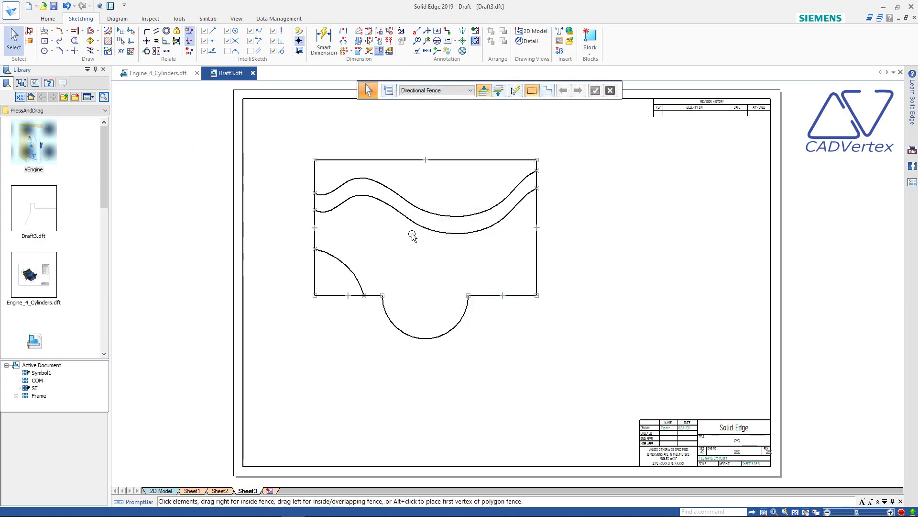
# Move the lower wavy curve free of its edge connections and trim its end sticking out past the rectangle's right edge.
pyautogui.click(417, 226)
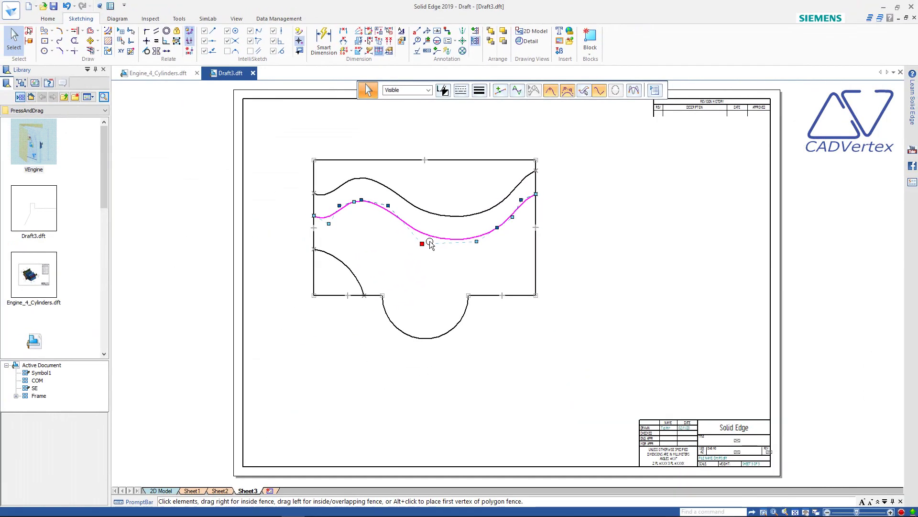
pyautogui.keyDown('alt'); pyautogui.moveTo(434, 238); pyautogui.dragTo(439, 233); pyautogui.keyUp('alt')
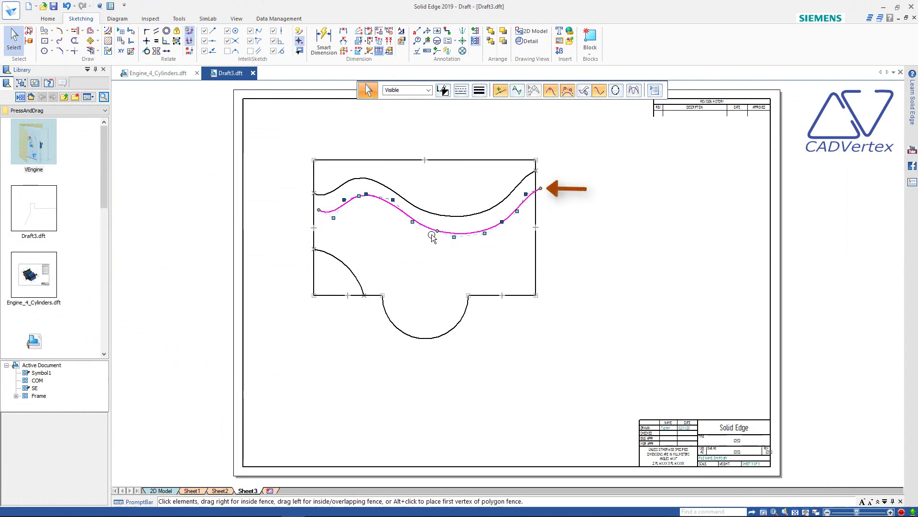
pyautogui.click(404, 243)
pyautogui.click(75, 41)
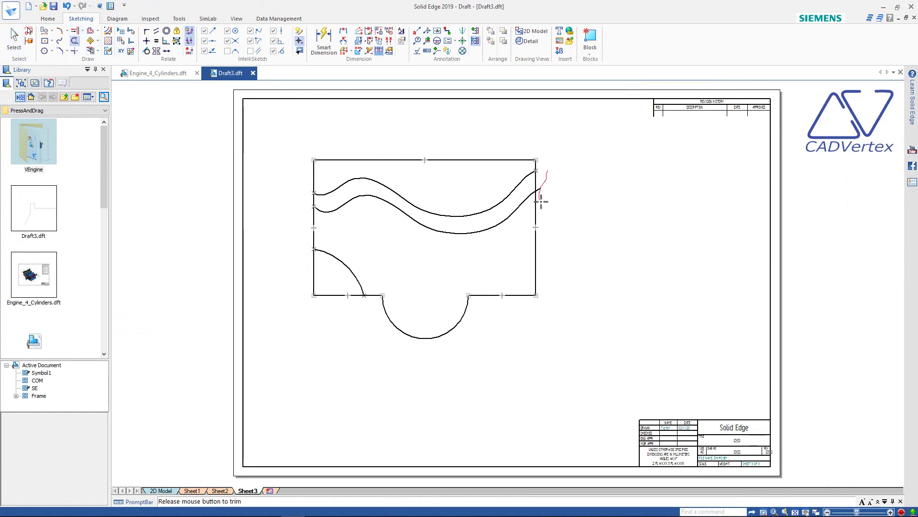
# Chamfer the rectangle's two left corners and fillet its lower-right corner.
pyautogui.moveTo(344, 147); pyautogui.dragTo(303, 184)
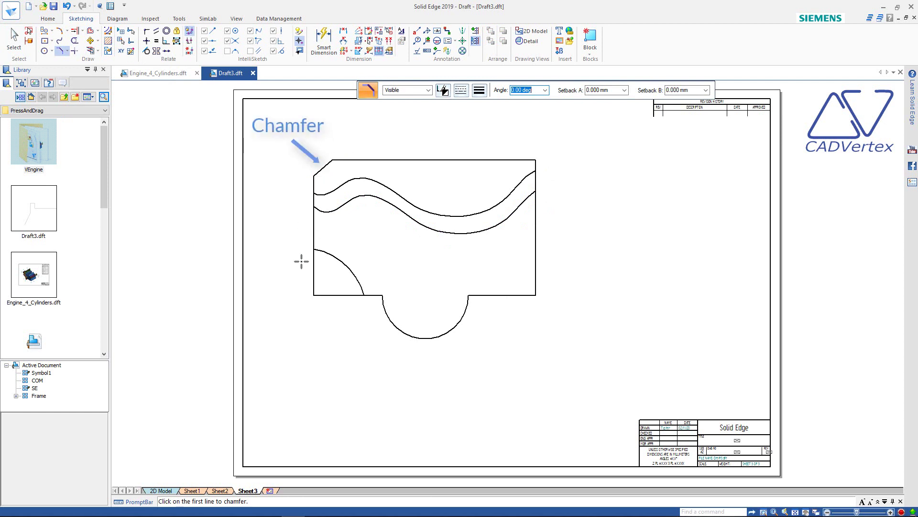
pyautogui.click(68, 51)
pyautogui.click(68, 61)
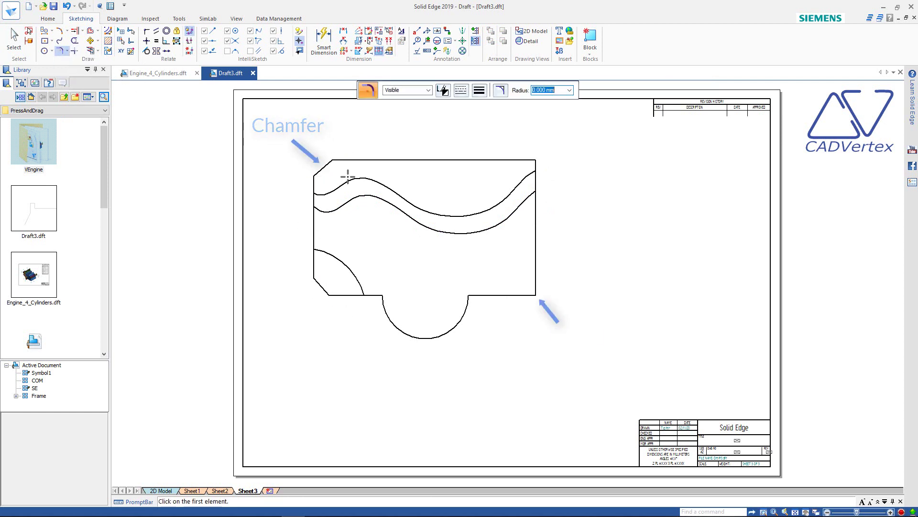
pyautogui.moveTo(544, 257); pyautogui.dragTo(519, 309)
pyautogui.press('Escape')
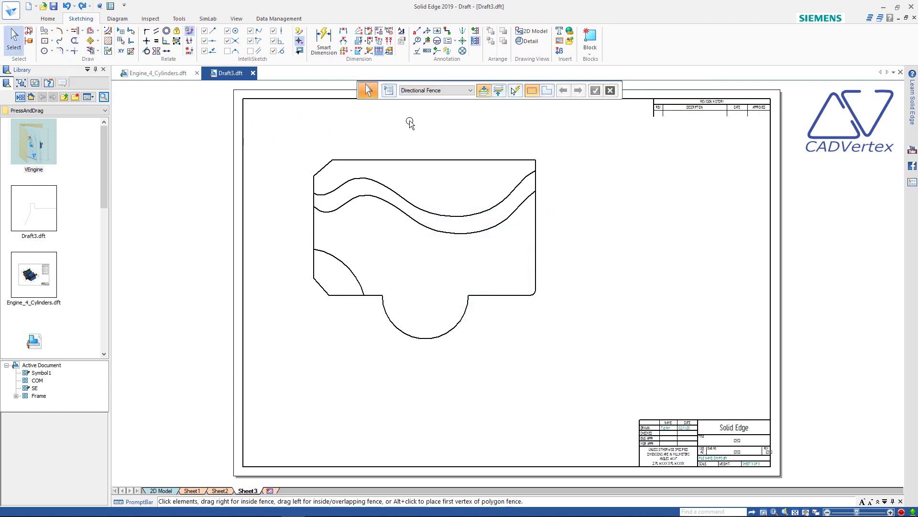
# Fill the closed region below the lower wavy curve using the Normal fill style.
pyautogui.click(108, 40)
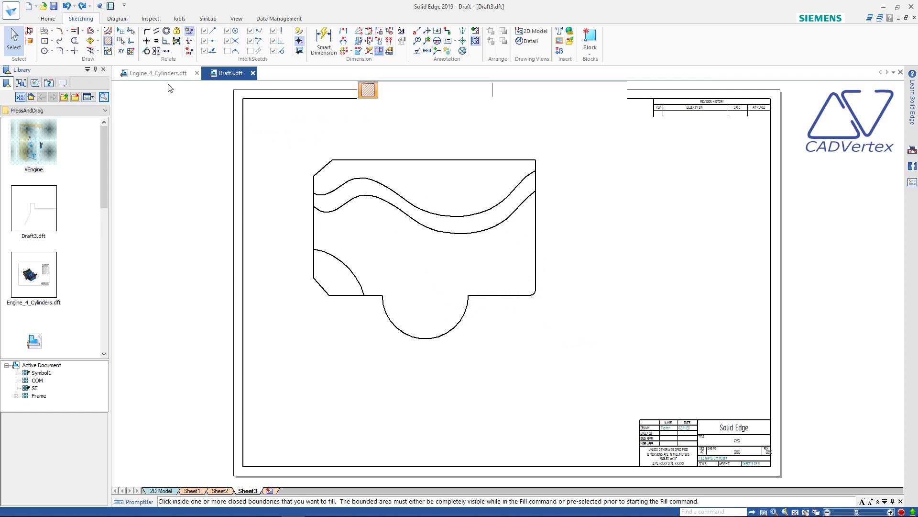
pyautogui.click(393, 237)
pyautogui.press('Escape')
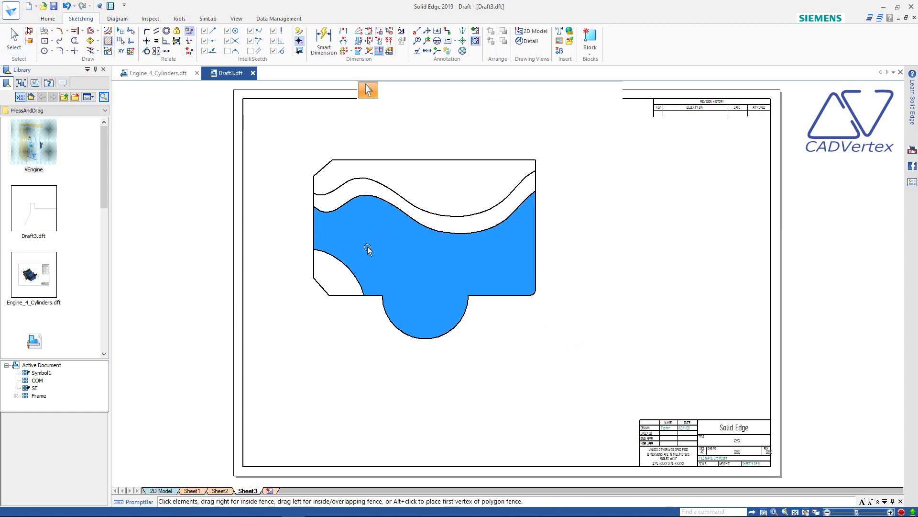
# Move the fill into the region above the upper wavy curve and copy it back into the region below the lower curve.
pyautogui.moveTo(430, 177); pyautogui.dragTo(430, 177)
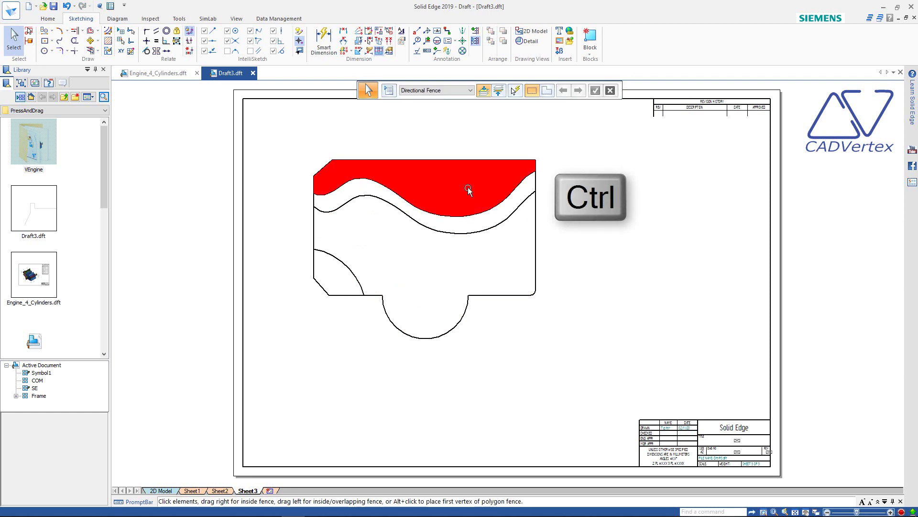
pyautogui.keyDown('ctrl'); pyautogui.moveTo(454, 183); pyautogui.dragTo(446, 266); pyautogui.keyUp('ctrl')
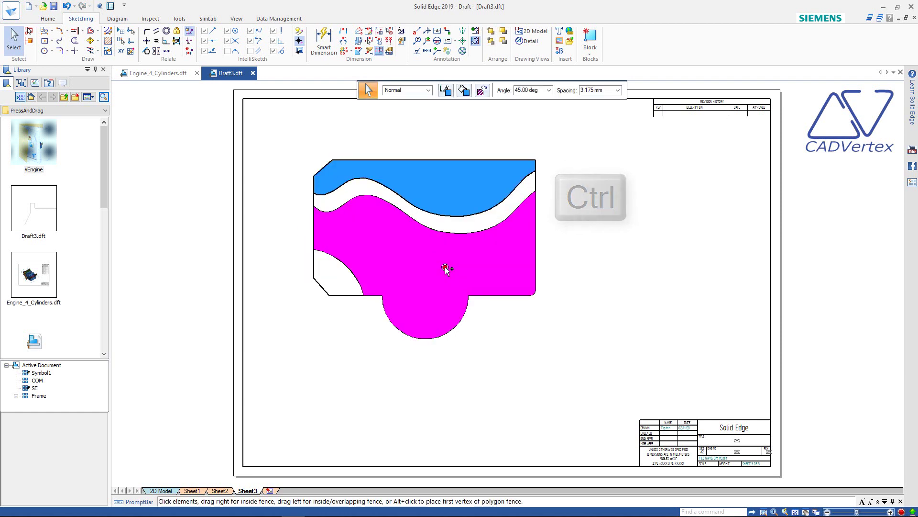
# Sketch a rectangle outline with a semicircular bulge in its bottom edge as one freehand stroke using FreeSketch.
pyautogui.click(566, 252)
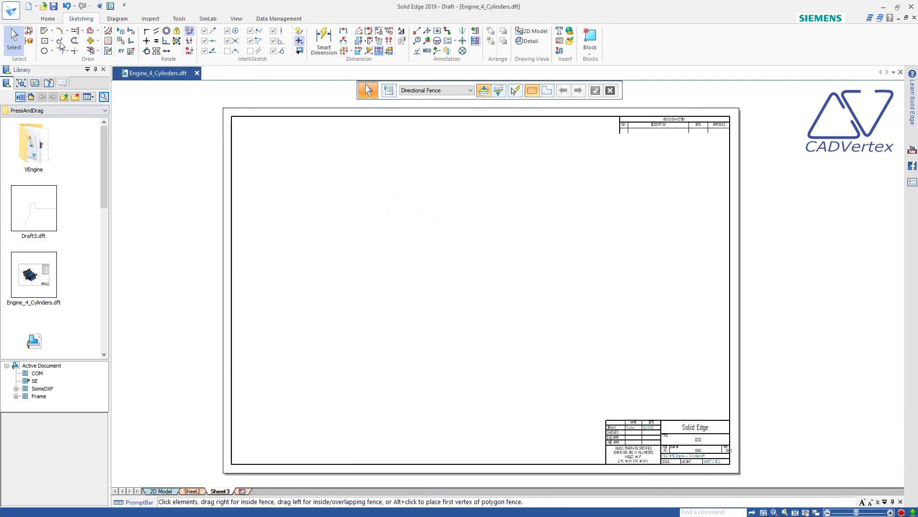
pyautogui.click(51, 31)
pyautogui.click(69, 73)
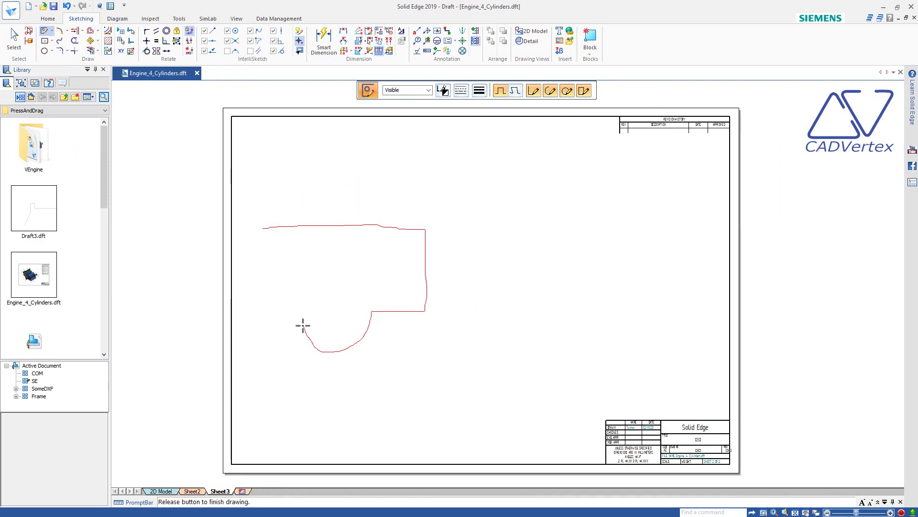
pyautogui.moveTo(257, 225); pyautogui.dragTo(258, 228)
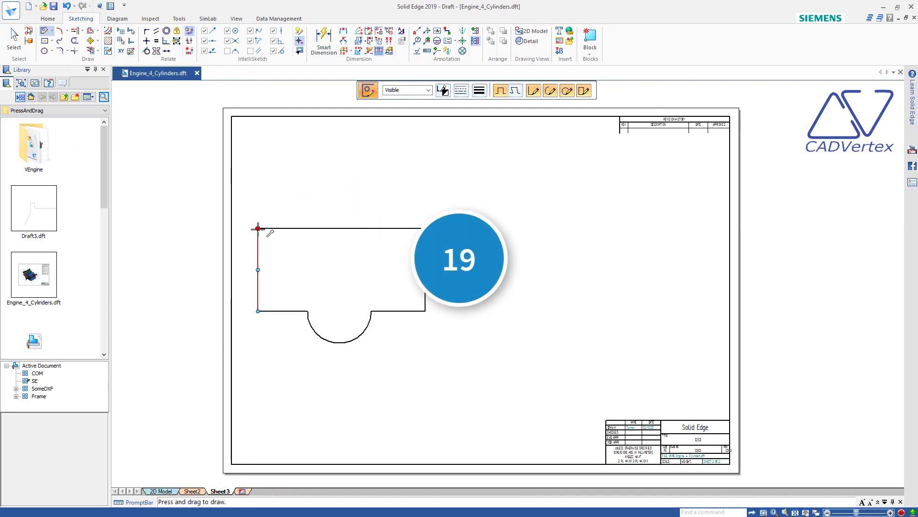
pyautogui.press('Escape')
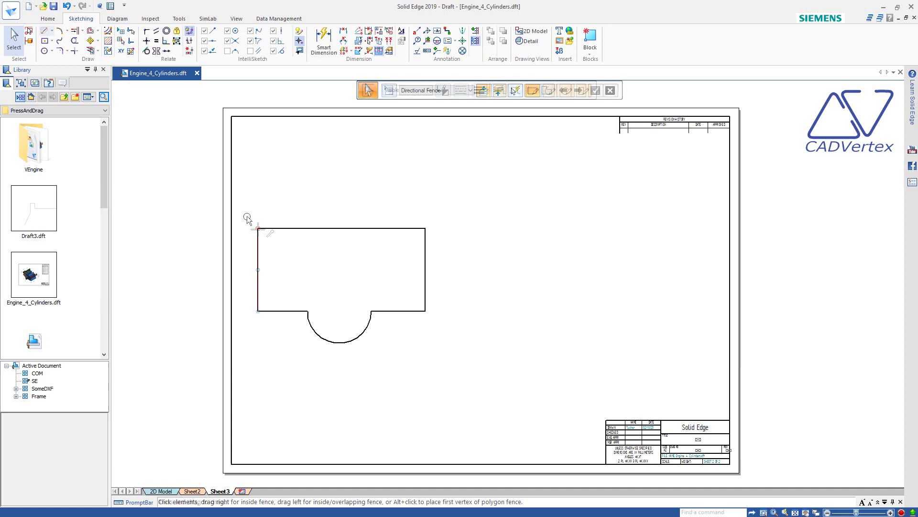
# Draw a closed freeform curve beside the outline, with a wavy top edge and a rounded bulge at the bottom.
pyautogui.click(52, 31)
pyautogui.click(68, 63)
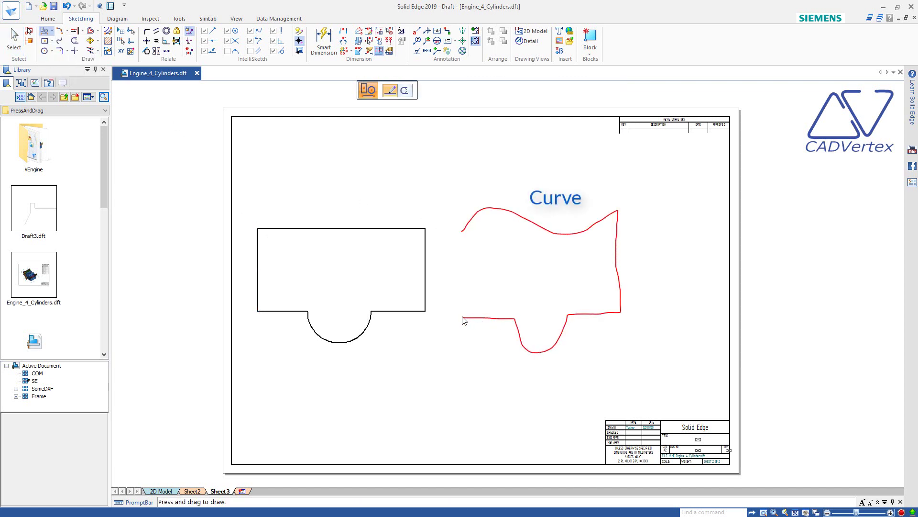
pyautogui.moveTo(463, 320); pyautogui.dragTo(461, 232)
pyautogui.press('Escape')
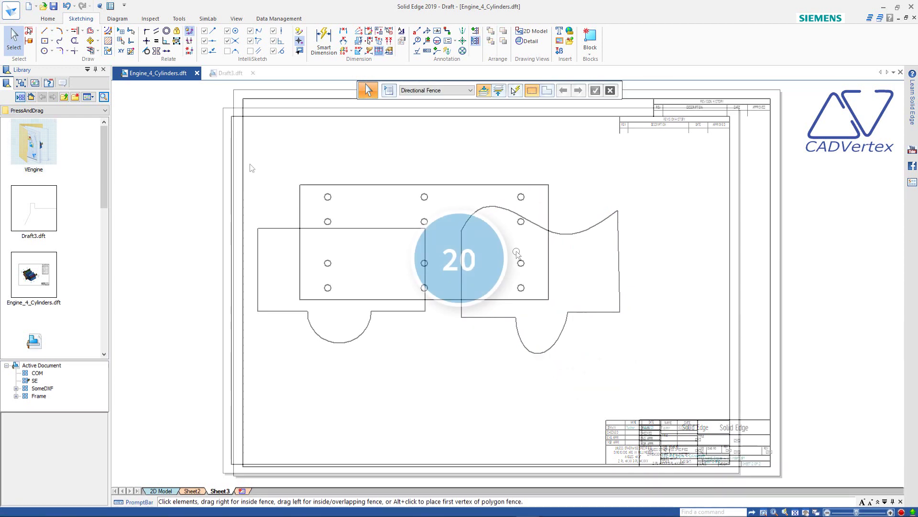
# Create a hole table with its origin at the plate's lower-left corner, covering all twelve holes, and place it beside the plate.
pyautogui.click(47, 18)
pyautogui.click(256, 41)
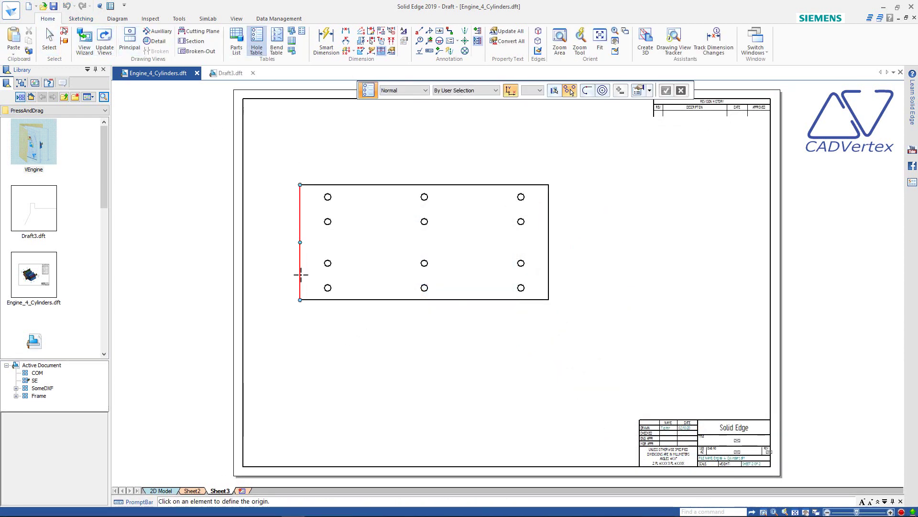
pyautogui.click(300, 300)
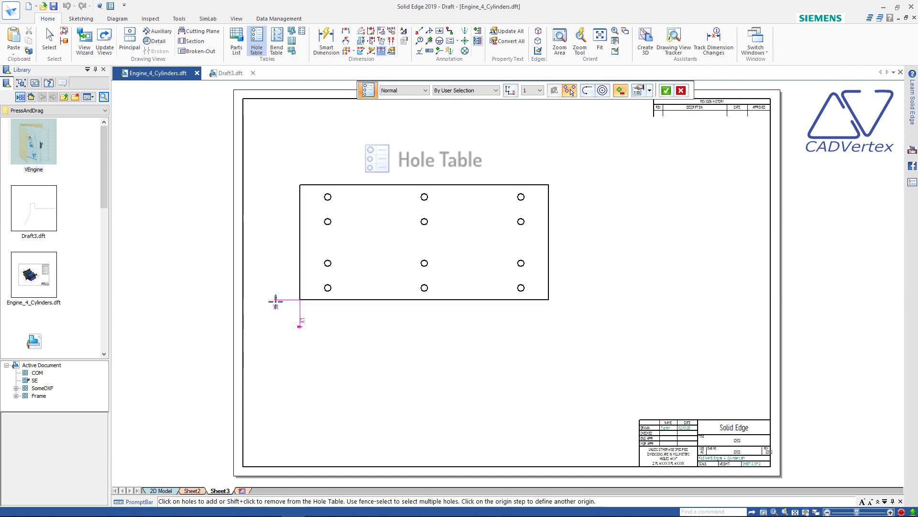
pyautogui.moveTo(527, 280); pyautogui.dragTo(539, 289)
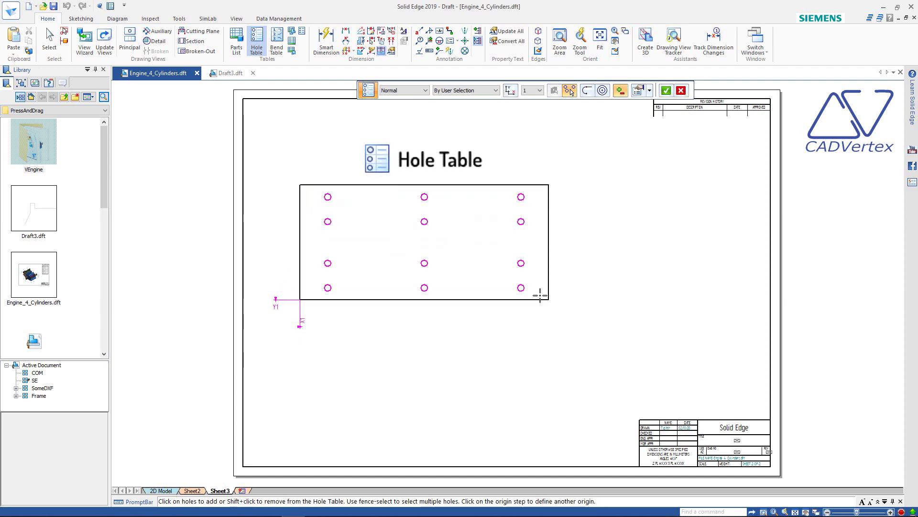
pyautogui.rightClick(539, 289)
pyautogui.click(562, 188)
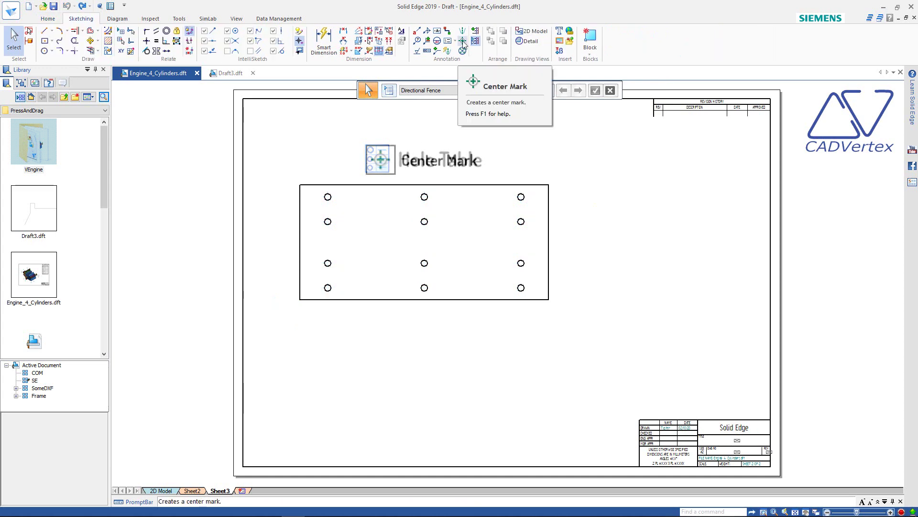
pyautogui.click(462, 40)
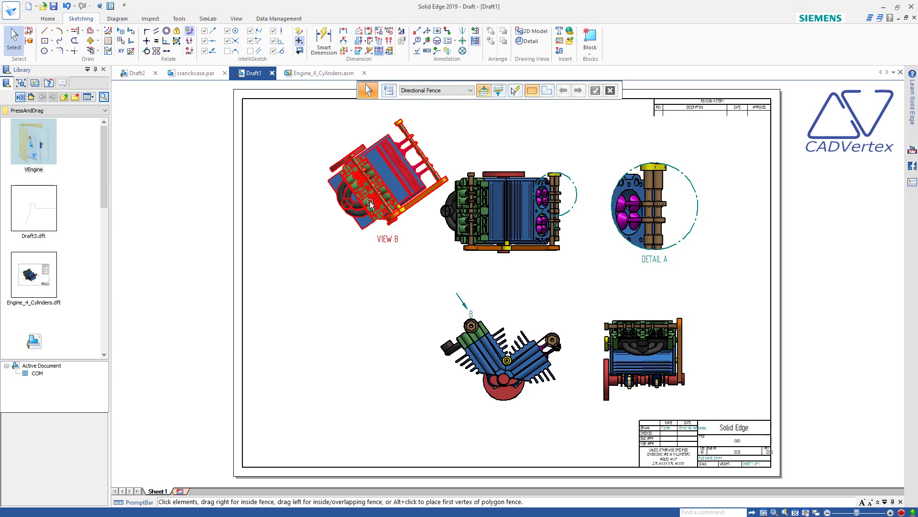
# Move auxiliary View B down along its projection direction to the lower-left area of the sheet.
pyautogui.moveTo(371, 203)
pyautogui.mouseDown()
pyautogui.moveTo(335, 248)
pyautogui.moveTo(289, 227)
pyautogui.moveTo(346, 163)
pyautogui.moveTo(377, 159)
pyautogui.moveTo(320, 369)
pyautogui.mouseUp()
pyautogui.click(440, 393)
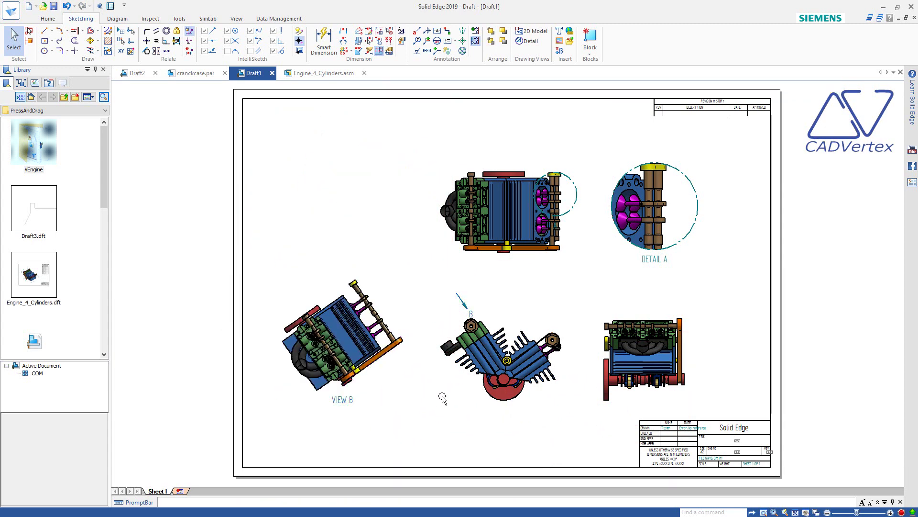
# Reposition viewing plane line B with its label, and shift the VIEW B caption slightly right and up.
pyautogui.click(460, 297)
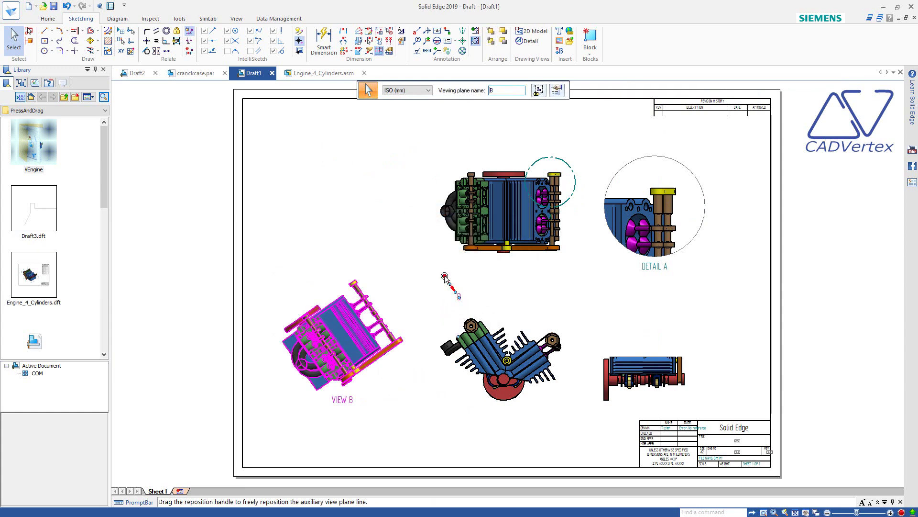
pyautogui.click(388, 402)
pyautogui.moveTo(352, 404)
pyautogui.mouseDown()
pyautogui.moveTo(359, 415)
pyautogui.moveTo(364, 392)
pyautogui.mouseUp()
pyautogui.click(462, 305)
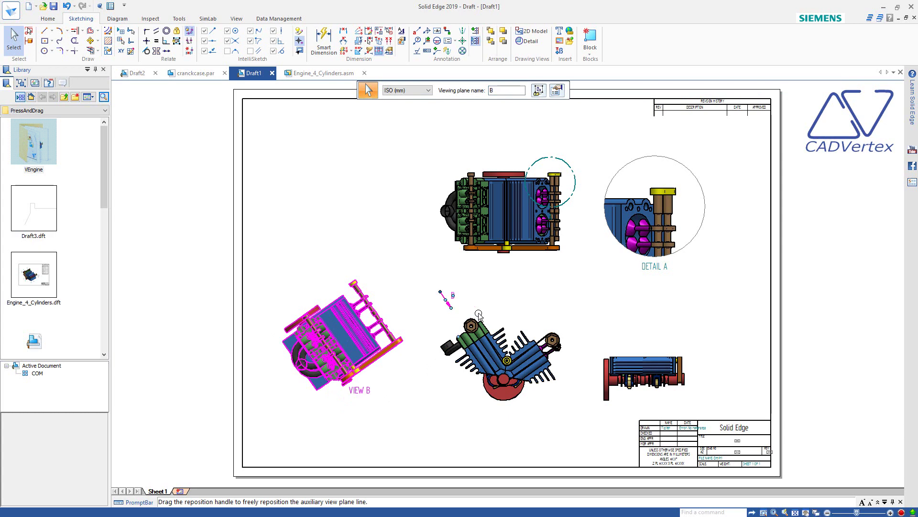
# Move the DETAIL A caption to the left below its view and reposition the detail envelope's label A.
pyautogui.click(655, 266)
pyautogui.click(626, 264)
pyautogui.click(571, 204)
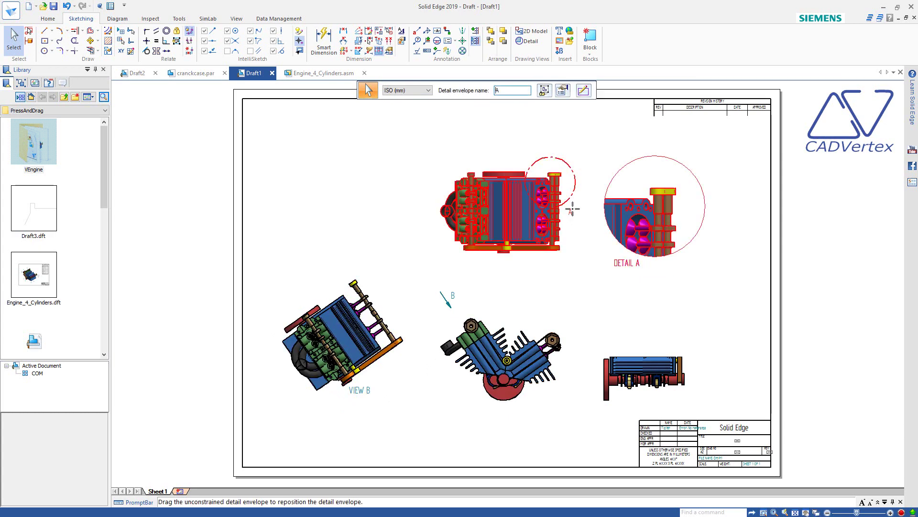
pyautogui.click(581, 282)
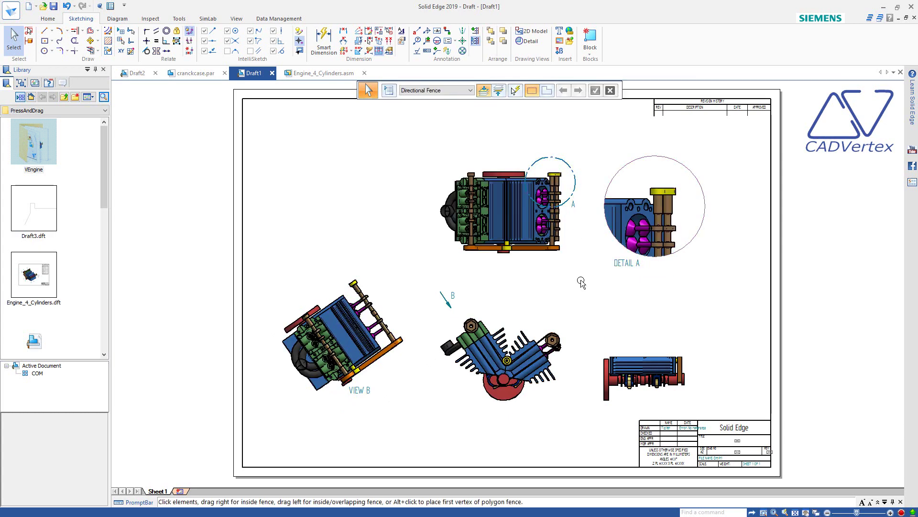
# Move detail envelope A up over the top view's upper-right corner and enlarge its circle to about 27.8 mm radius.
pyautogui.click(576, 192)
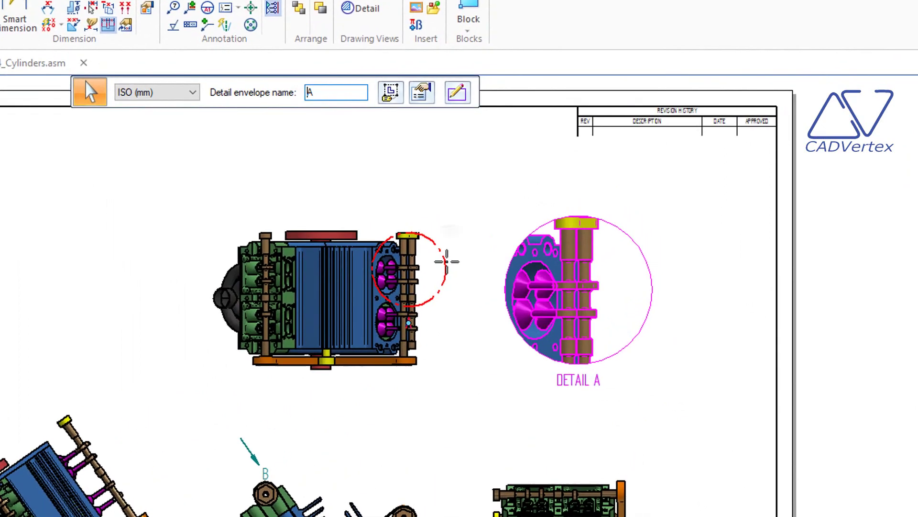
pyautogui.moveTo(447, 262); pyautogui.dragTo(436, 242)
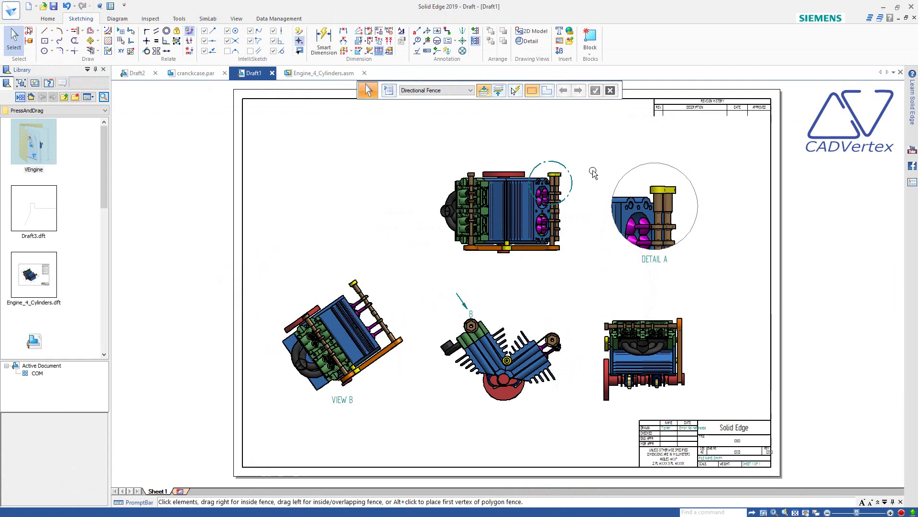
pyautogui.click(572, 178)
pyautogui.click(586, 91)
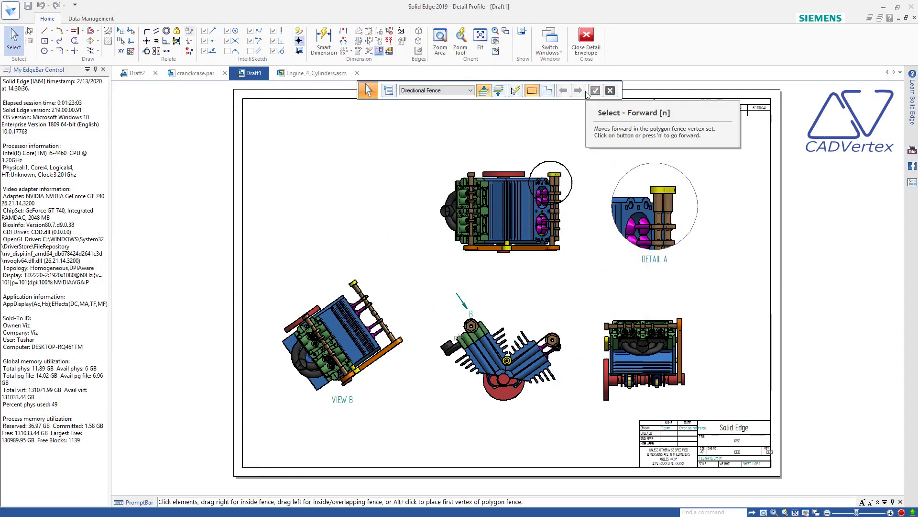
pyautogui.click(573, 183)
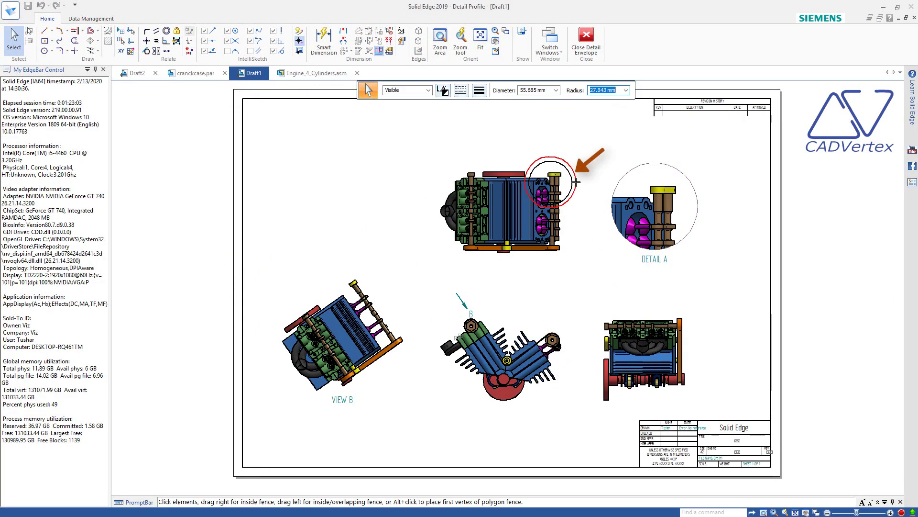
pyautogui.click(587, 41)
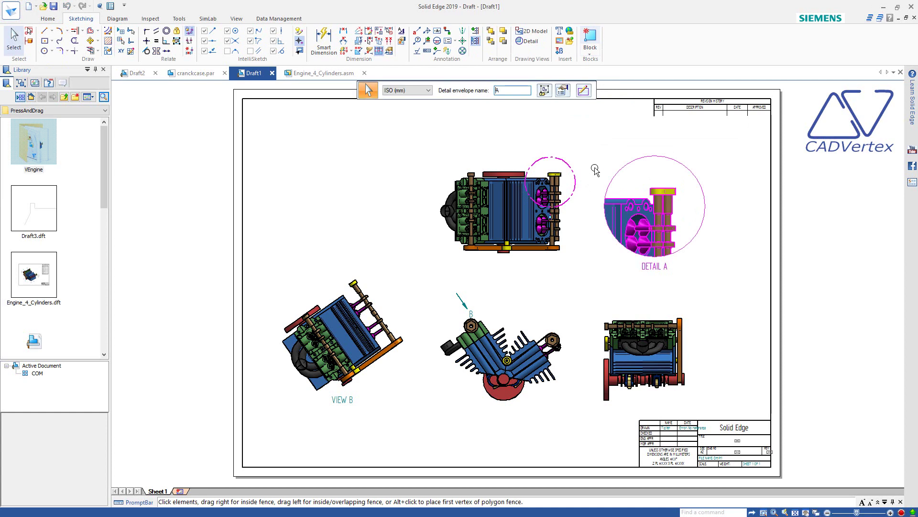
# Crop the lower-right drawing view by lowering its top boundary to about the middle of the view.
pyautogui.click(649, 314)
pyautogui.moveTo(645, 318); pyautogui.dragTo(646, 358)
pyautogui.click(731, 351)
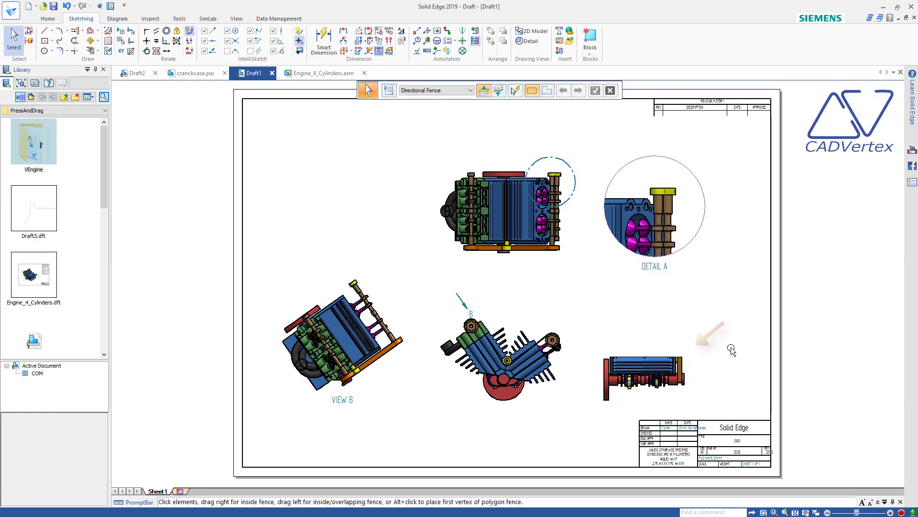
# Reposition the leader of the R4 radius dimension at the top view's upper-right lug.
pyautogui.scroll(5, 613, 159)
pyautogui.click(410, 209)
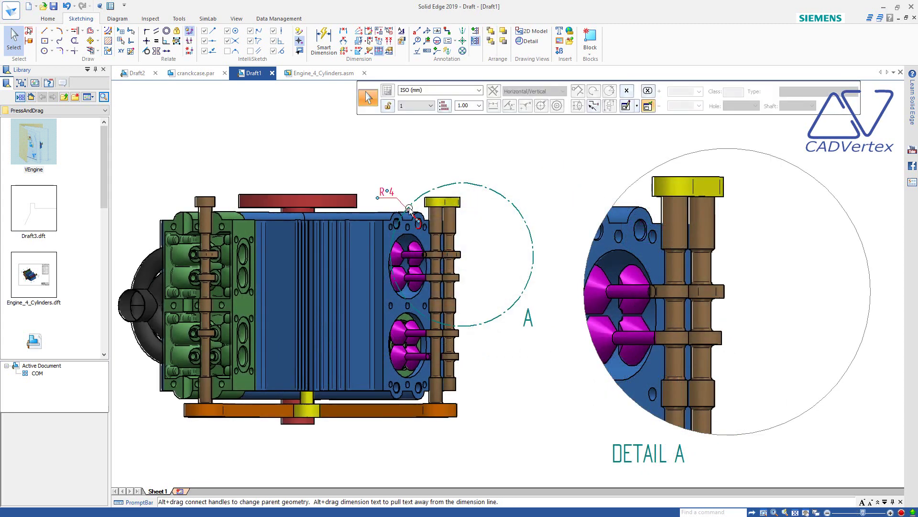
pyautogui.keyDown('alt'); pyautogui.moveTo(416, 219); pyautogui.dragTo(437, 202); pyautogui.keyUp('alt')
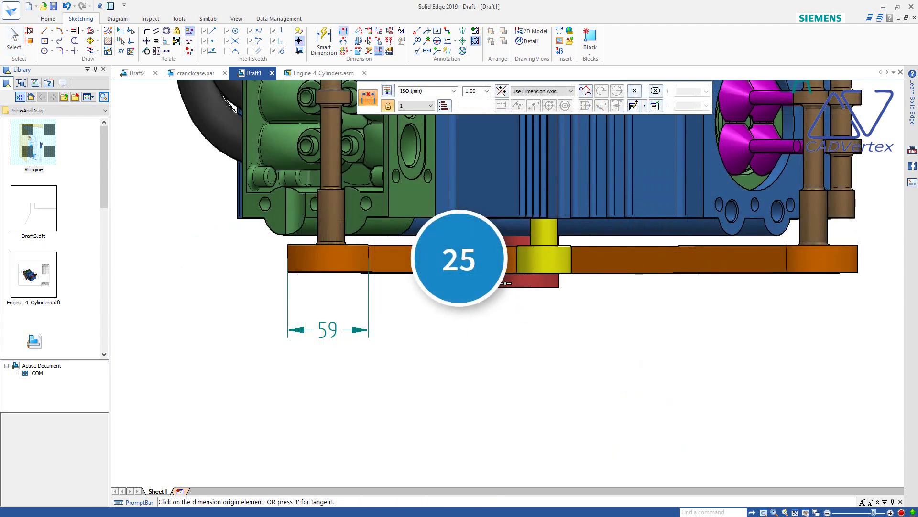
# Dimension the width of the red shaft end below the bar, aligning the dimension with the existing 59 mm one.
pyautogui.click(491, 281)
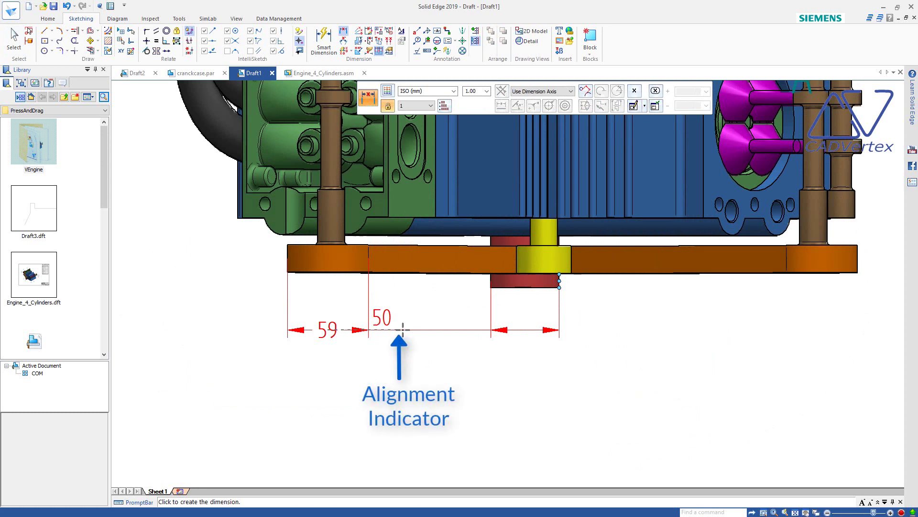
pyautogui.click(380, 330)
pyautogui.press('Escape')
# Break the 59 mm dimension out of its aligned group and place it lower than the shaft-end dimension.
pyautogui.moveTo(346, 334); pyautogui.dragTo(350, 363)
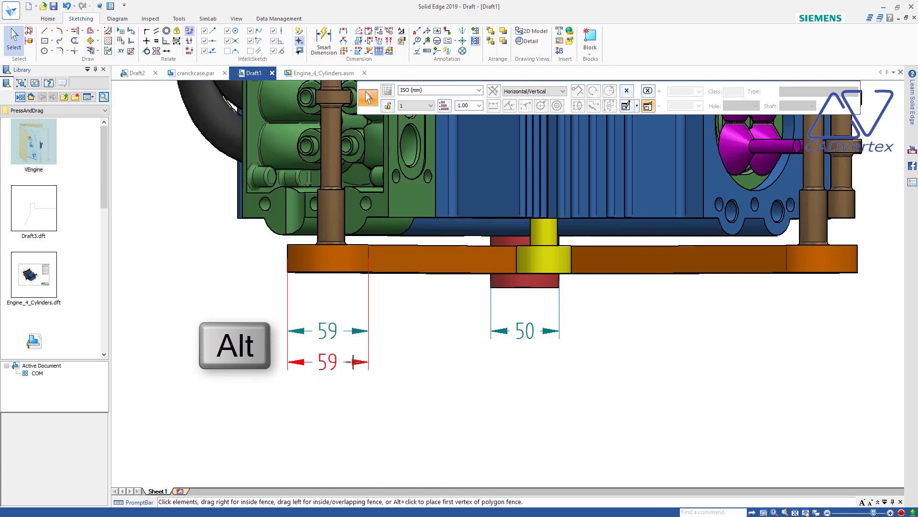
pyautogui.moveTo(353, 361)
pyautogui.keyDown('alt'); pyautogui.mouseDown()
pyautogui.moveTo(352, 401)
pyautogui.moveTo(358, 350)
pyautogui.mouseUp(); pyautogui.keyUp('alt')
pyautogui.click(363, 384)
pyautogui.click(402, 369)
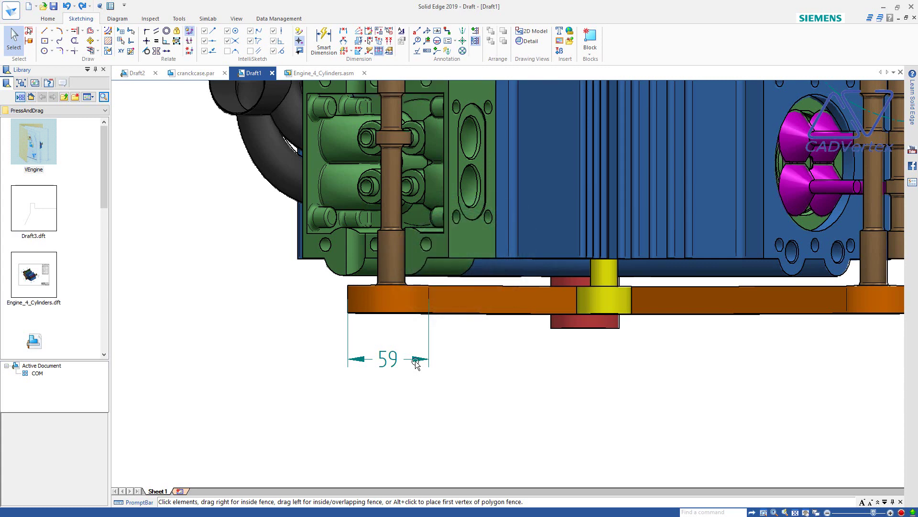
# Flip the 59 mm dimension's arrowheads to outside its extension lines.
pyautogui.click(415, 360)
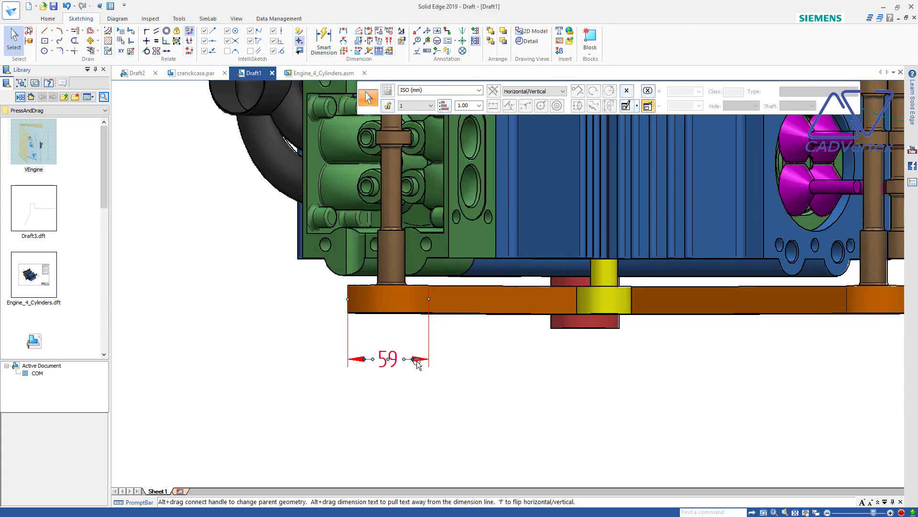
pyautogui.click(441, 431)
pyautogui.click(410, 362)
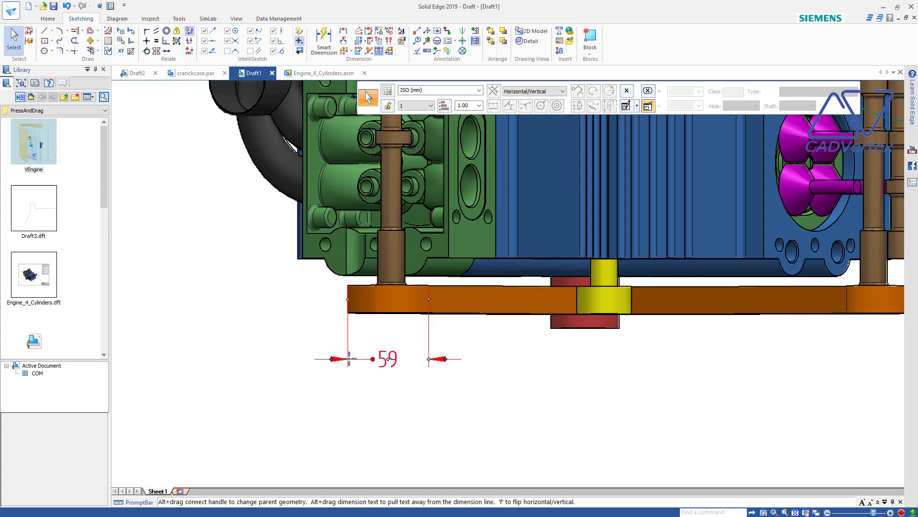
pyautogui.click(390, 401)
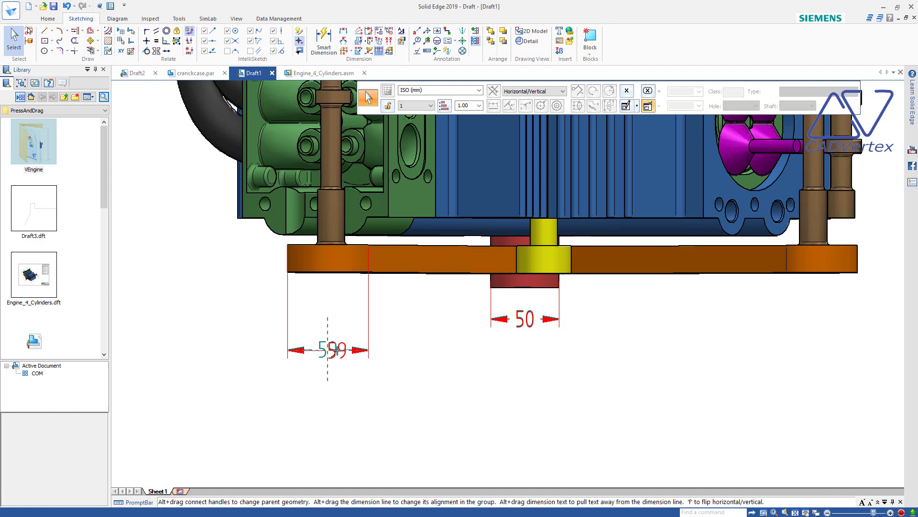
# Slide the 59 mm dimension's text off-centre and past its right extension line, and return it to the centre.
pyautogui.click(373, 402)
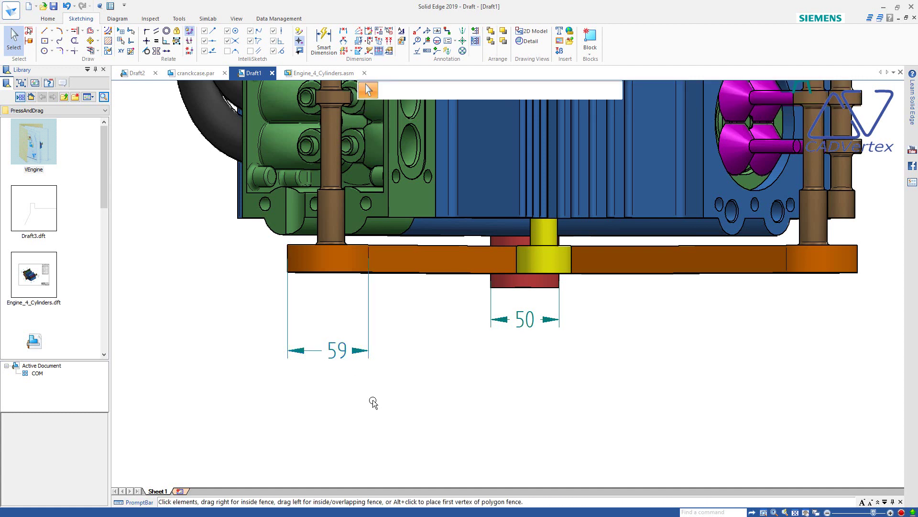
pyautogui.click(344, 356)
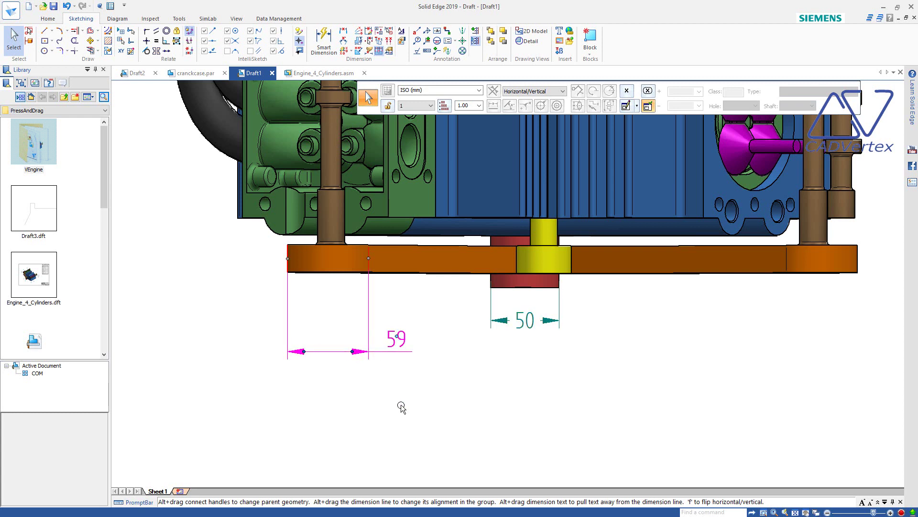
pyautogui.keyDown('alt'); pyautogui.moveTo(396, 339); pyautogui.dragTo(328, 350); pyautogui.keyUp('alt')
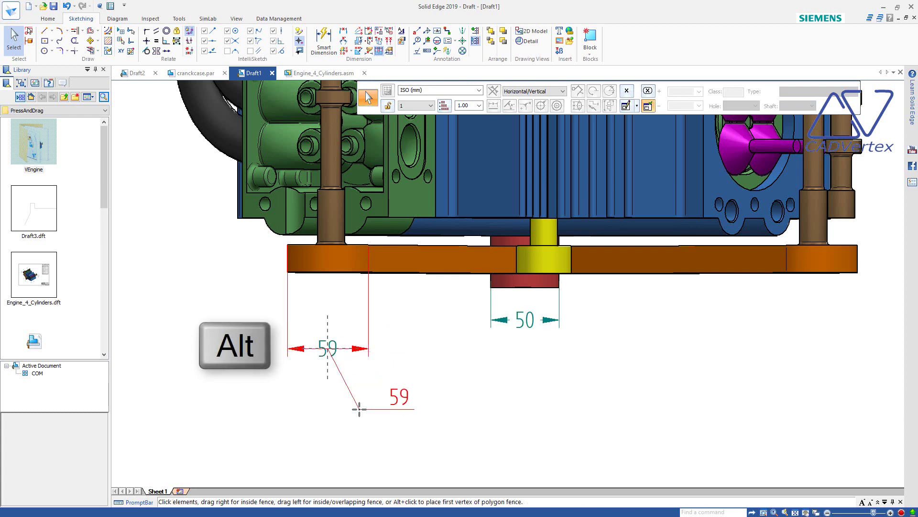
# Pull the 59 mm dimension's text away on a leader below the dimension line, and snap it back to the line's centre.
pyautogui.keyDown('alt'); pyautogui.moveTo(359, 409); pyautogui.dragTo(360, 409); pyautogui.keyUp('alt')
pyautogui.click(381, 454)
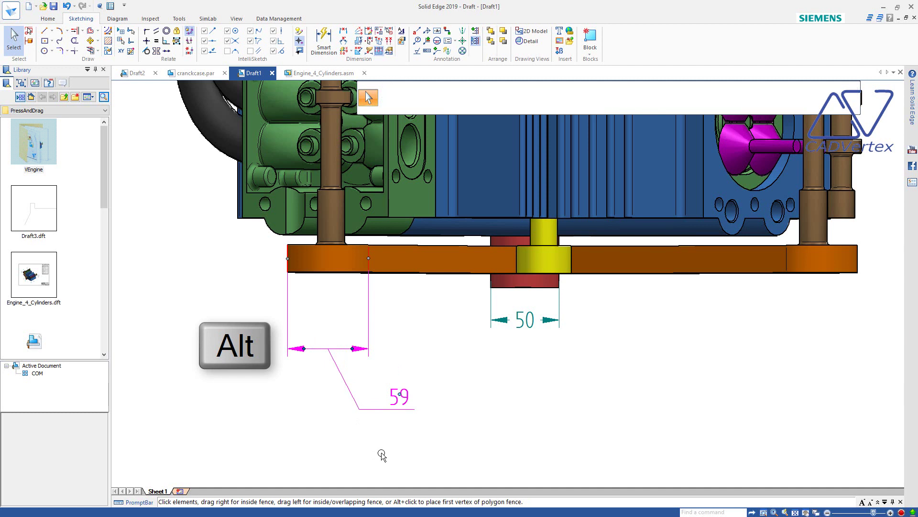
pyautogui.click(398, 398)
pyautogui.keyDown('alt'); pyautogui.moveTo(393, 393); pyautogui.dragTo(328, 350); pyautogui.keyUp('alt')
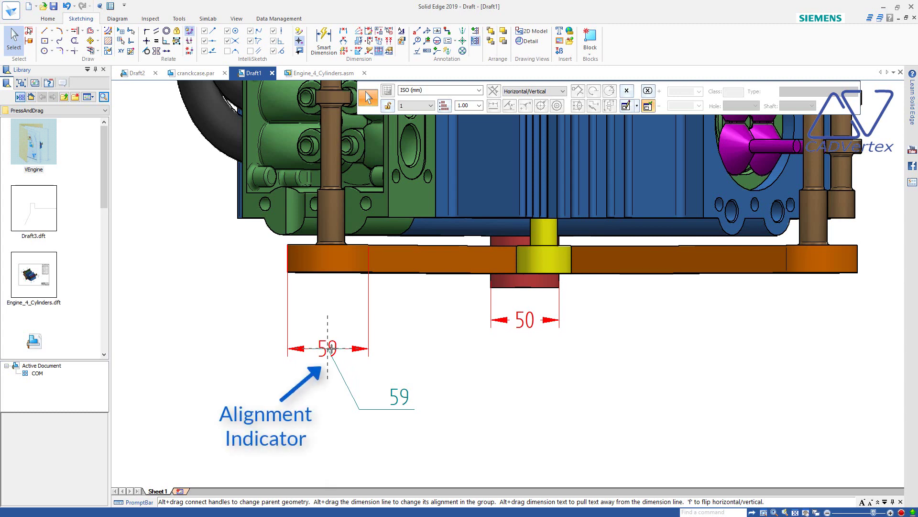
pyautogui.keyDown('alt'); pyautogui.moveTo(331, 348); pyautogui.dragTo(328, 349); pyautogui.keyUp('alt')
pyautogui.press('Escape')
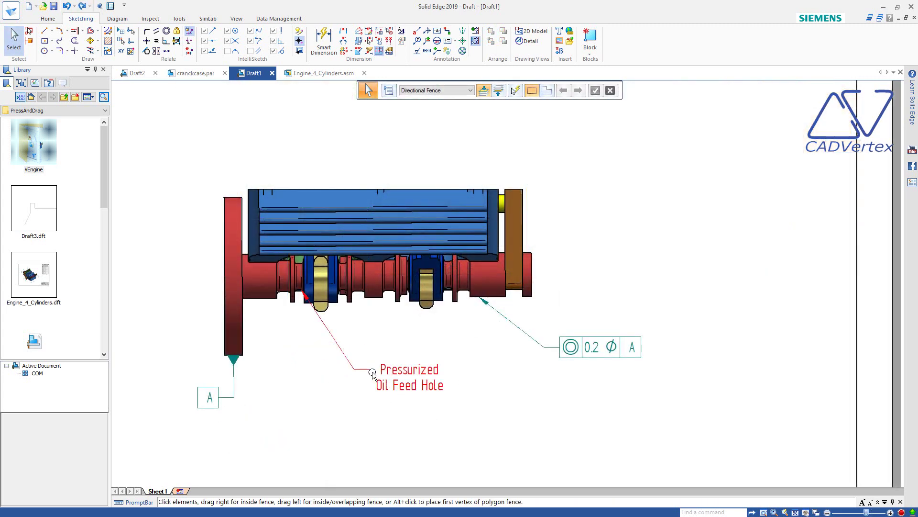
# Move the Pressurized Oil Feed Hole callout down and left so its leader runs vertically from the hole.
pyautogui.click(354, 373)
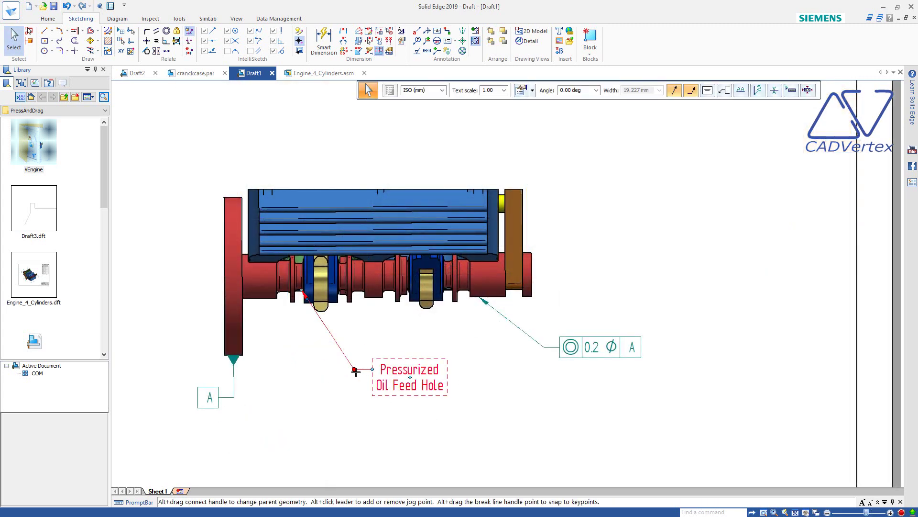
pyautogui.moveTo(354, 373); pyautogui.dragTo(303, 393)
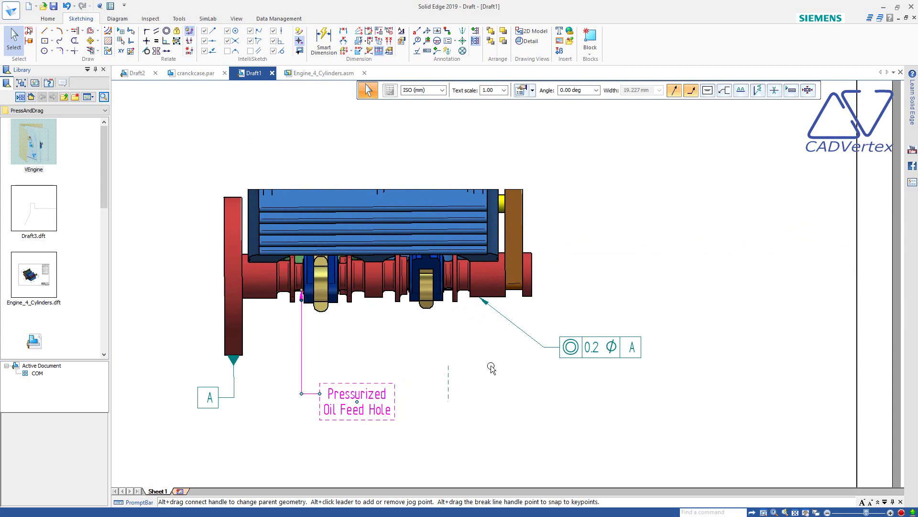
# Move the jog point on the 0.2 concentricity frame's leader slightly down and left.
pyautogui.click(525, 338)
pyautogui.click(532, 340)
pyautogui.moveTo(544, 347); pyautogui.dragTo(537, 354)
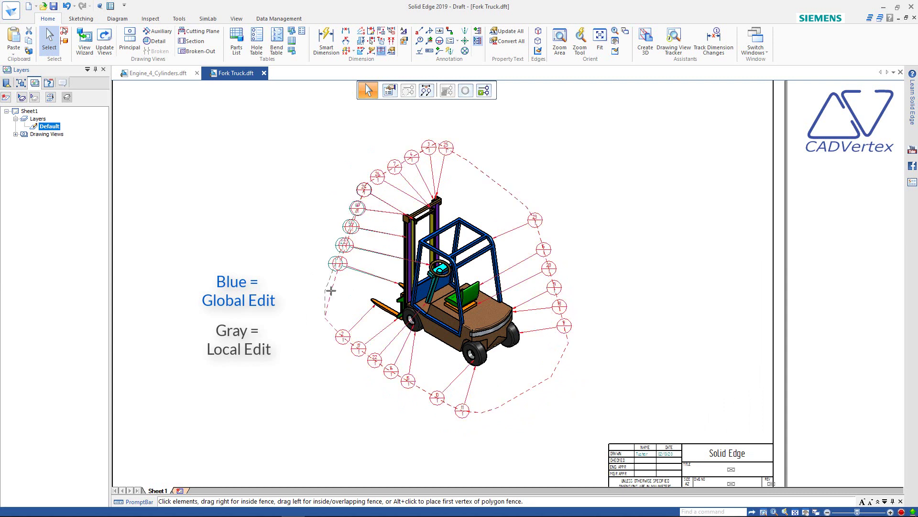
# In Fork Truck.dft, select one of the item balloons at the upper left of the forklift's balloon outline.
pyautogui.click(412, 155)
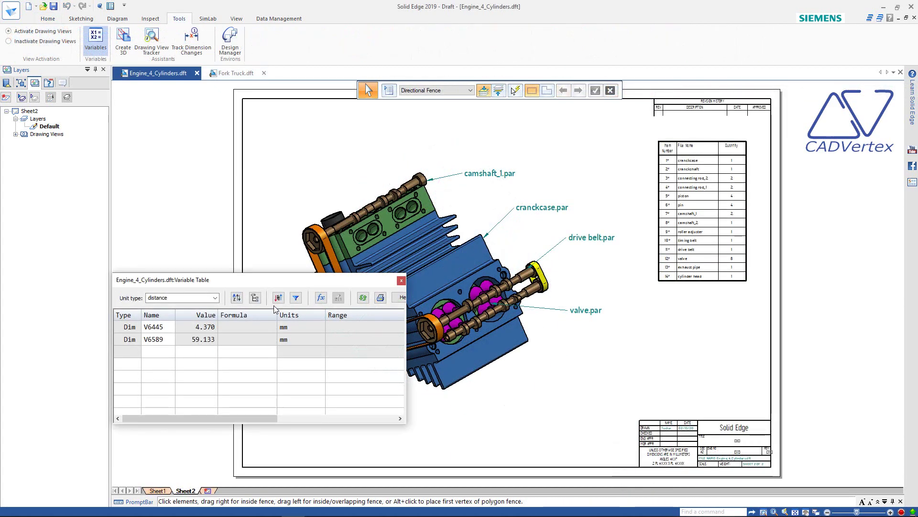
# Move the Units column ahead of the Formula column in the Variable Table of Engine_4_Cylinders.dft, and close the table.
pyautogui.moveTo(291, 313); pyautogui.dragTo(219, 315)
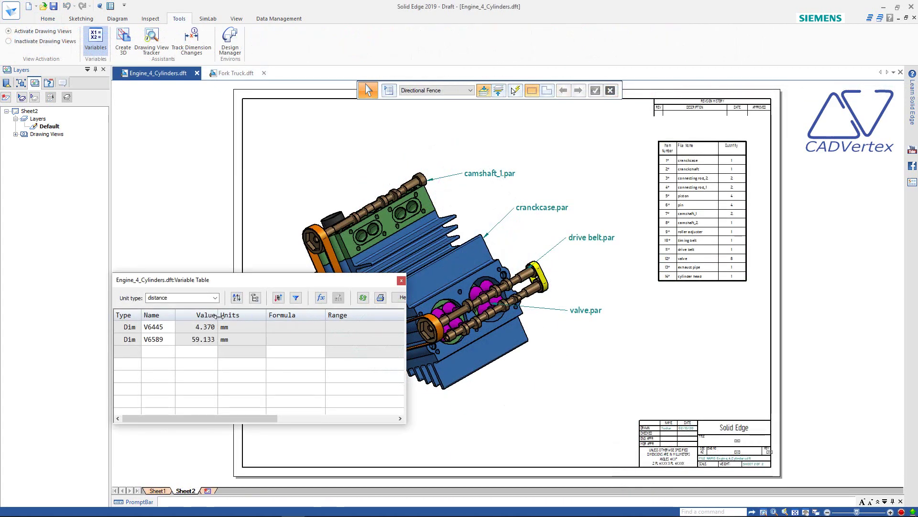
pyautogui.click(401, 281)
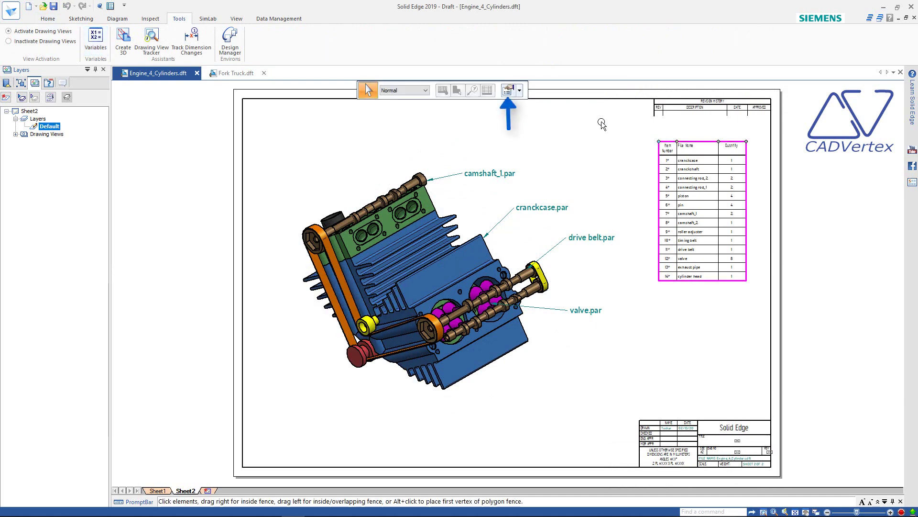
# Narrow the Item Number column in the parts list's data properties, and adjust the File Name column's width directly on the sheet.
pyautogui.click(515, 96)
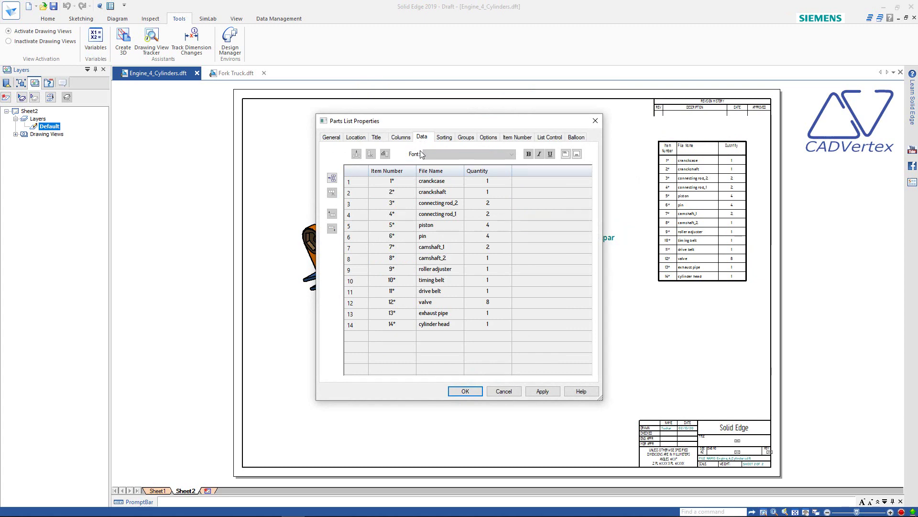
pyautogui.moveTo(415, 170); pyautogui.dragTo(410, 170)
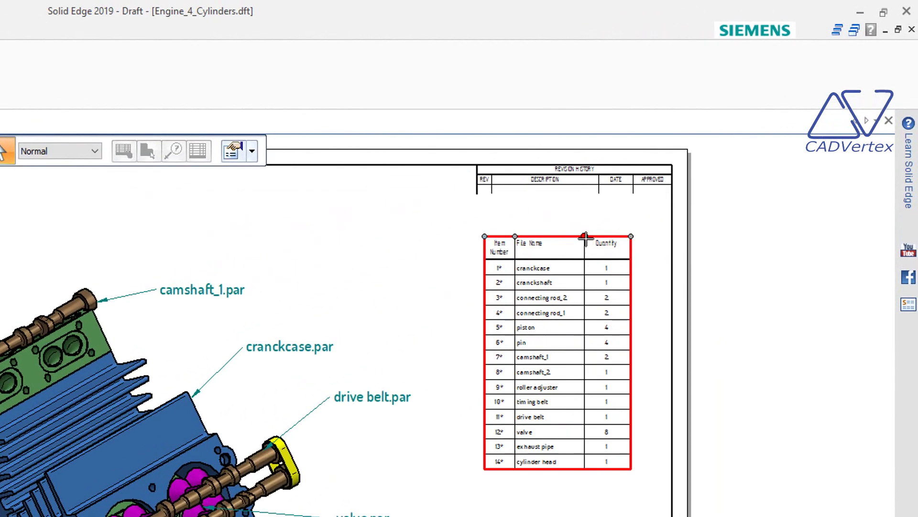
pyautogui.moveTo(594, 237); pyautogui.dragTo(594, 237)
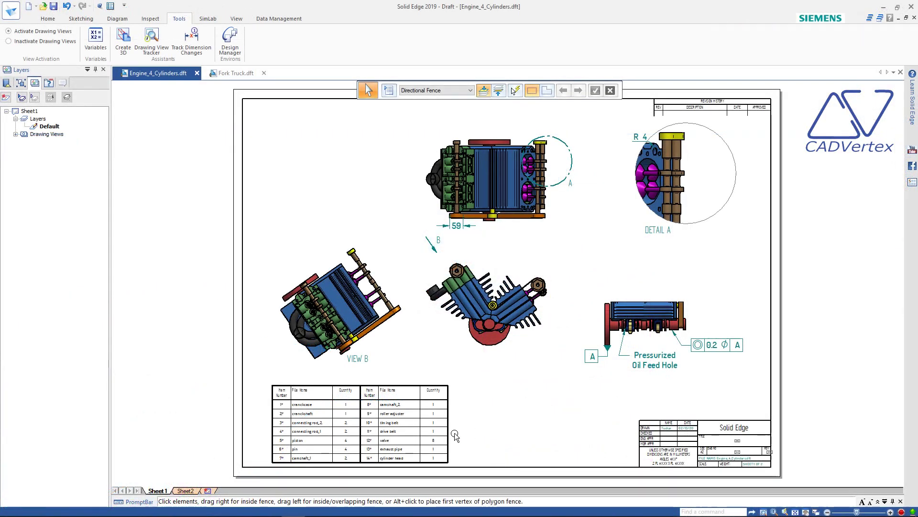
# Break the second page of Sheet1's parts list away from the first page, and move it back to rejoin it.
pyautogui.keyDown('alt'); pyautogui.click(454, 432); pyautogui.keyUp('alt')
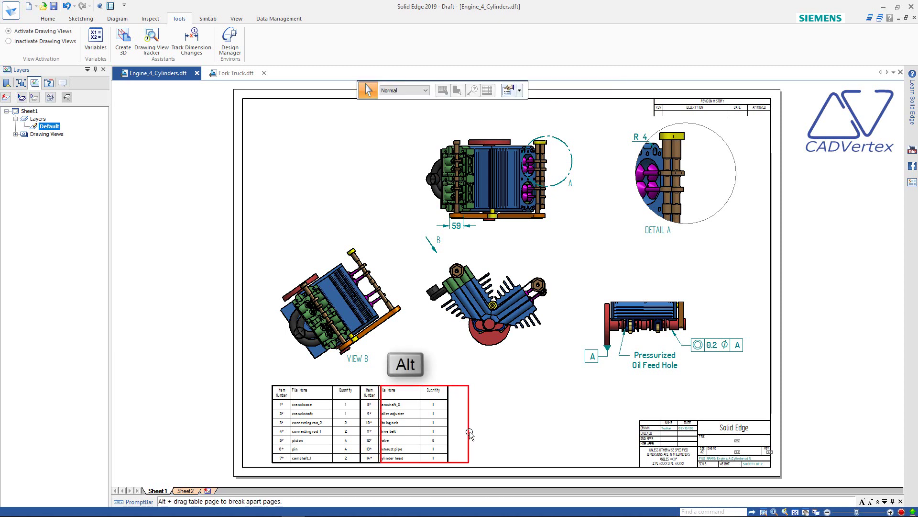
pyautogui.keyDown('alt'); pyautogui.moveTo(469, 432); pyautogui.dragTo(491, 432); pyautogui.keyUp('alt')
pyautogui.click(511, 432)
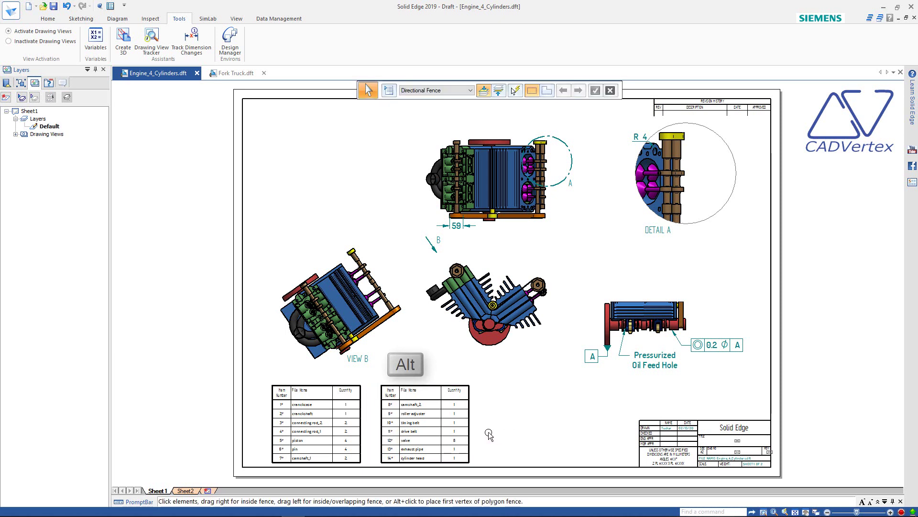
pyautogui.click(391, 389)
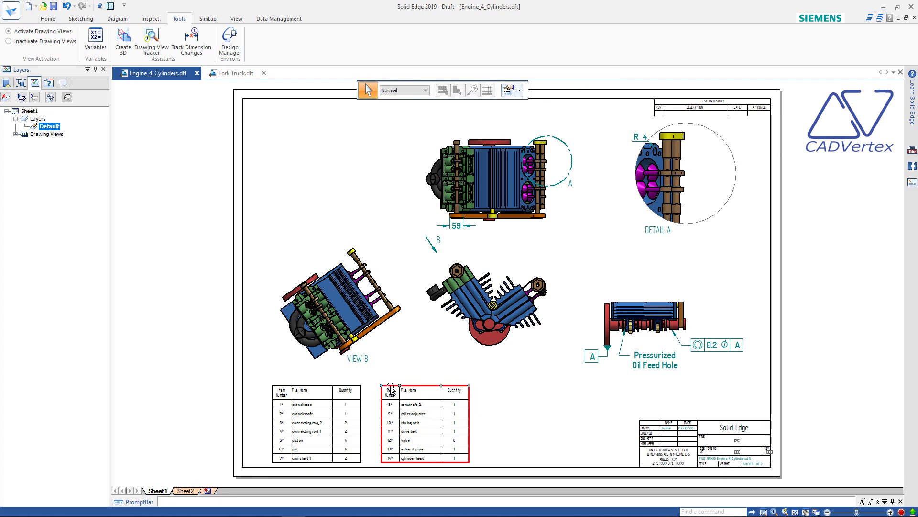
pyautogui.moveTo(392, 389); pyautogui.dragTo(373, 389)
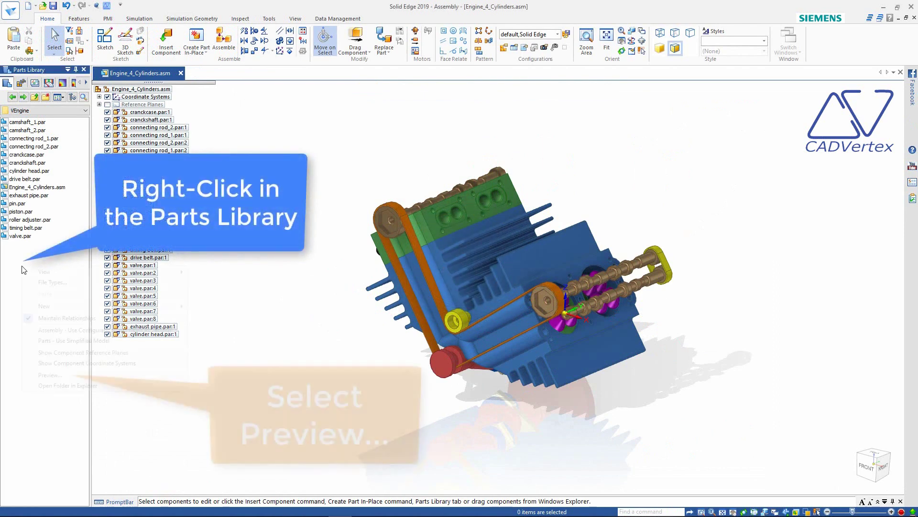
# Turn on the component preview in the Parts Library of the Engine_4_Cylinders assembly.
pyautogui.rightClick(37, 266)
pyautogui.click(56, 372)
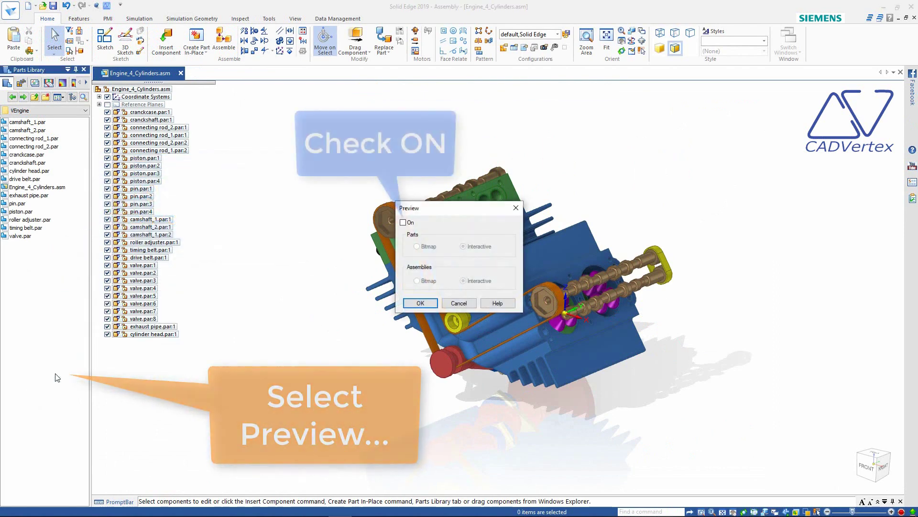
pyautogui.click(404, 223)
pyautogui.click(420, 303)
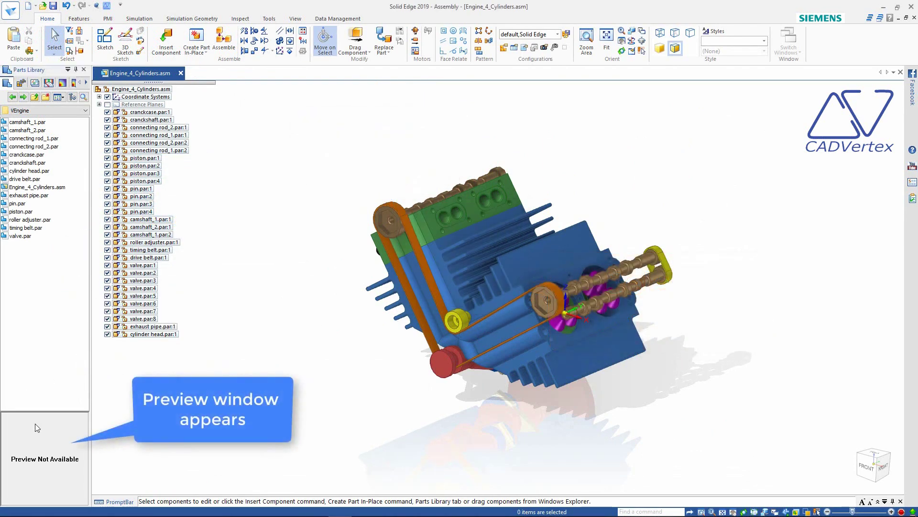
# Rotate valve.par in the preview until its head points up, and insert it in the empty space left of the engine.
pyautogui.click(19, 237)
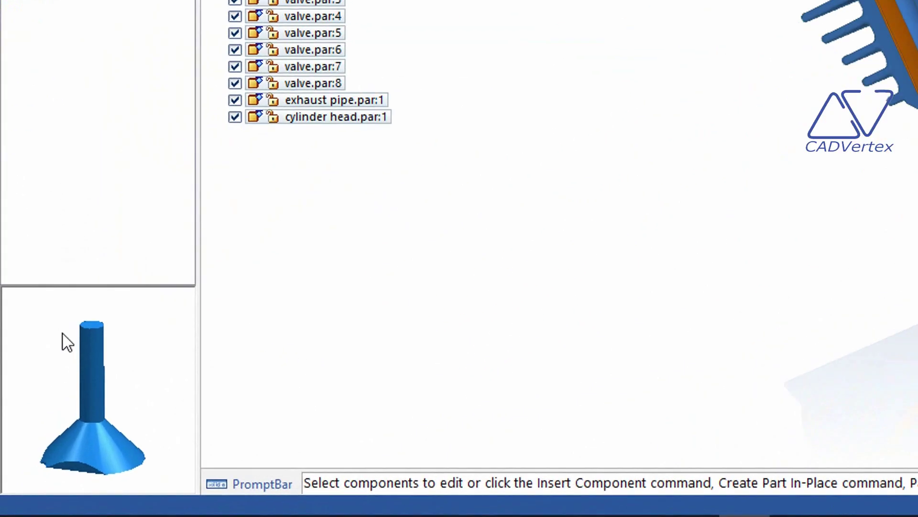
pyautogui.moveTo(83, 382); pyautogui.dragTo(107, 426)
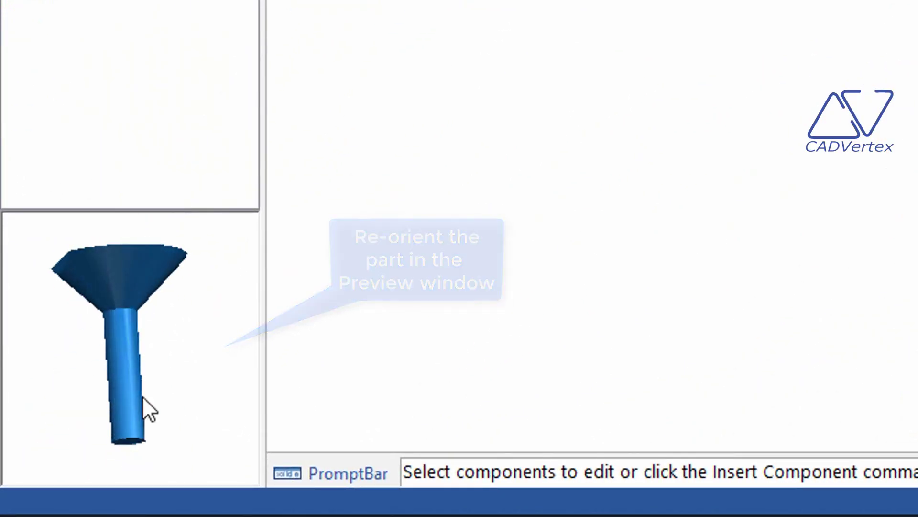
pyautogui.moveTo(142, 396); pyautogui.dragTo(139, 450)
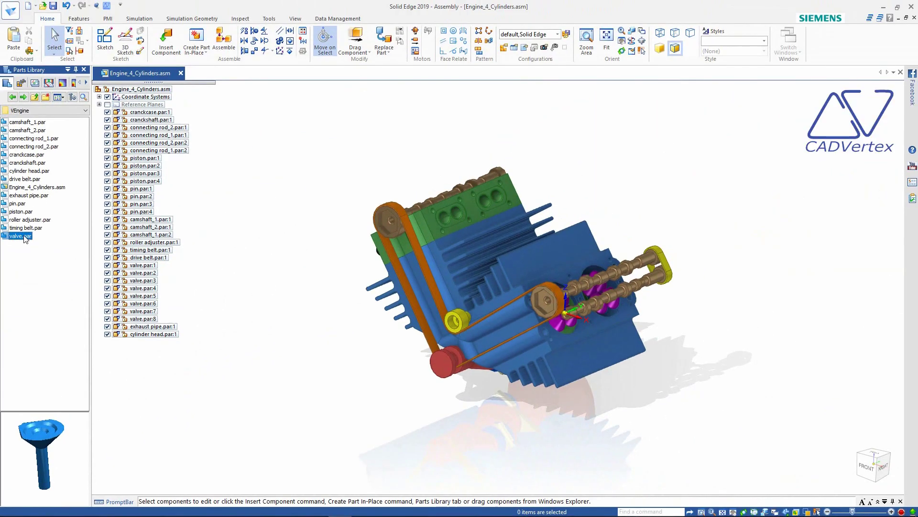
pyautogui.moveTo(26, 239); pyautogui.dragTo(276, 326)
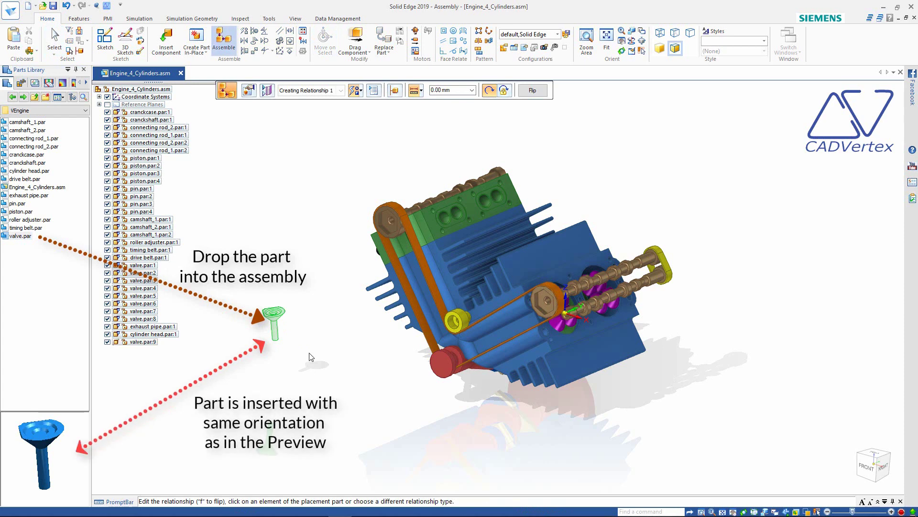
pyautogui.press('Escape')
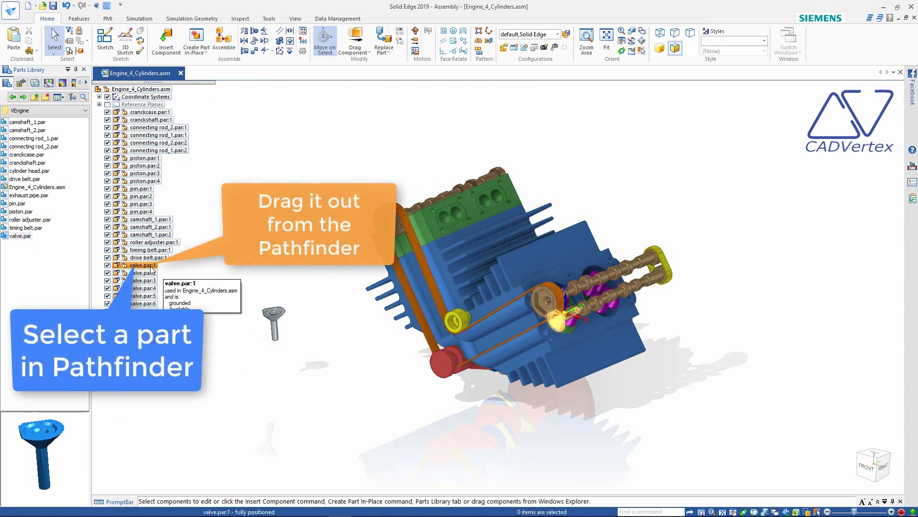
# Copy valve.par:1 from the PathFinder into the empty space below the inserted valve, leaving it without assembly relationships.
pyautogui.moveTo(152, 268); pyautogui.dragTo(266, 409)
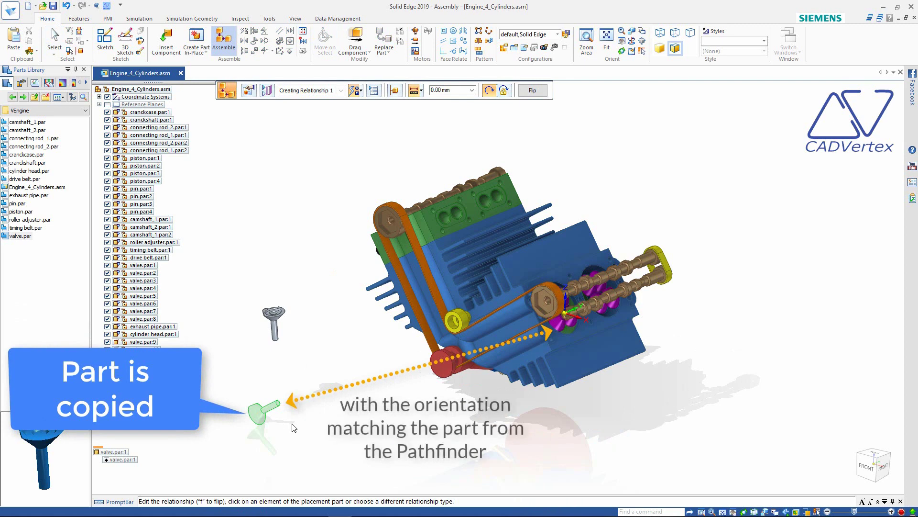
pyautogui.press('Escape')
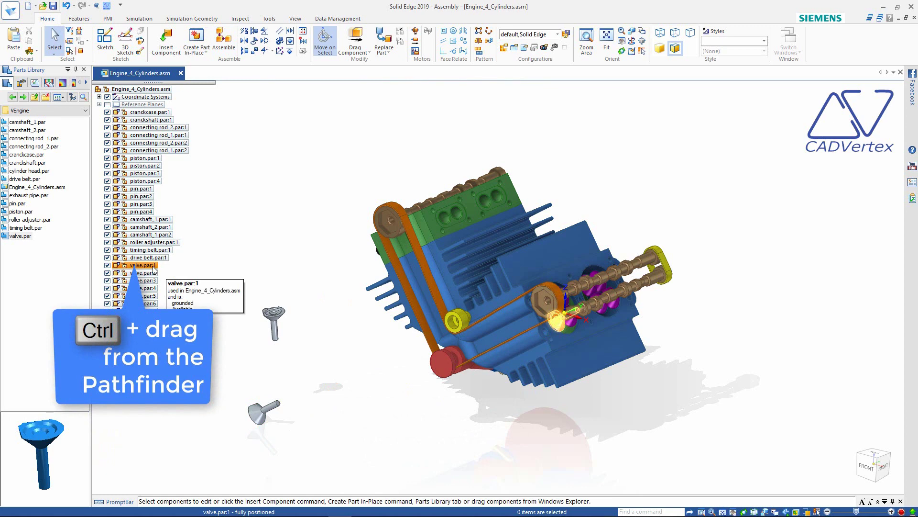
# Insert another copy of valve.par:1 from the PathFinder aligned with the assembly coordinate system, and inspect its placement at the origin.
pyautogui.keyDown('ctrl'); pyautogui.moveTo(153, 268); pyautogui.dragTo(322, 395); pyautogui.keyUp('ctrl')
pyautogui.scroll(5, 569, 340)
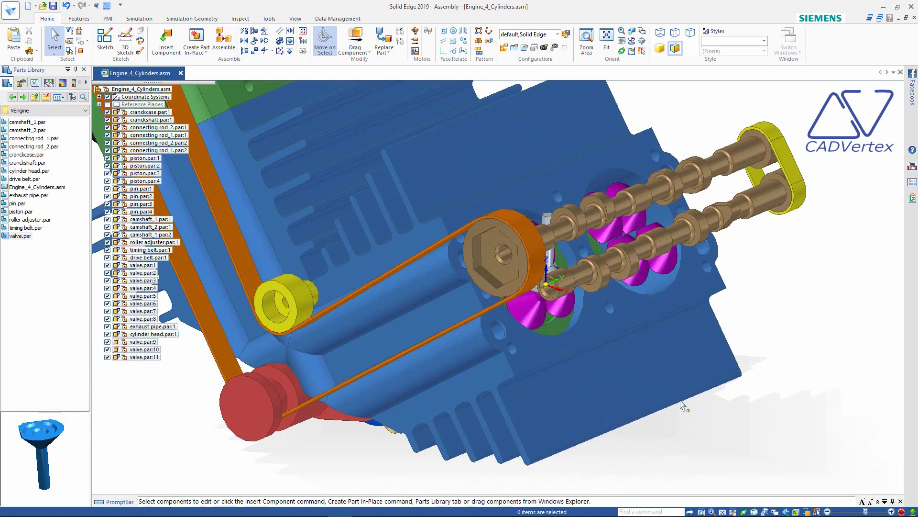
pyautogui.scroll(3, 538, 263)
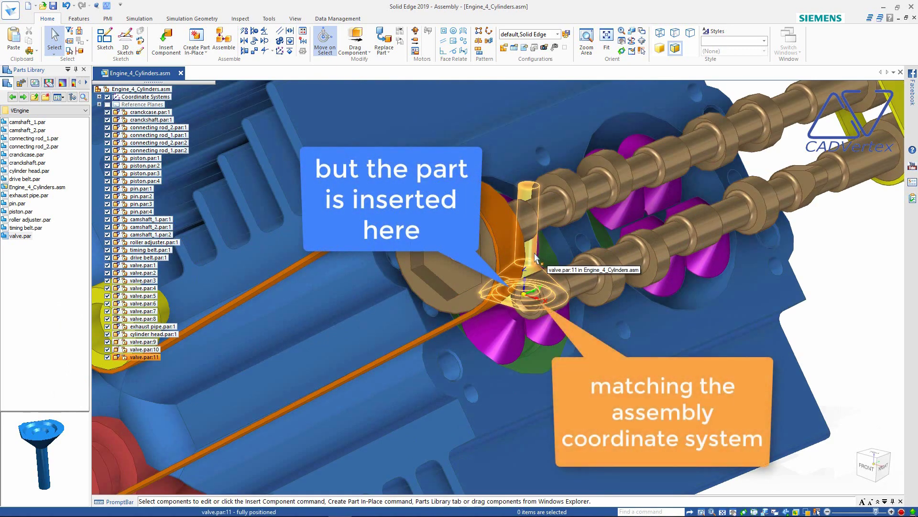
pyautogui.scroll(-8, 534, 253)
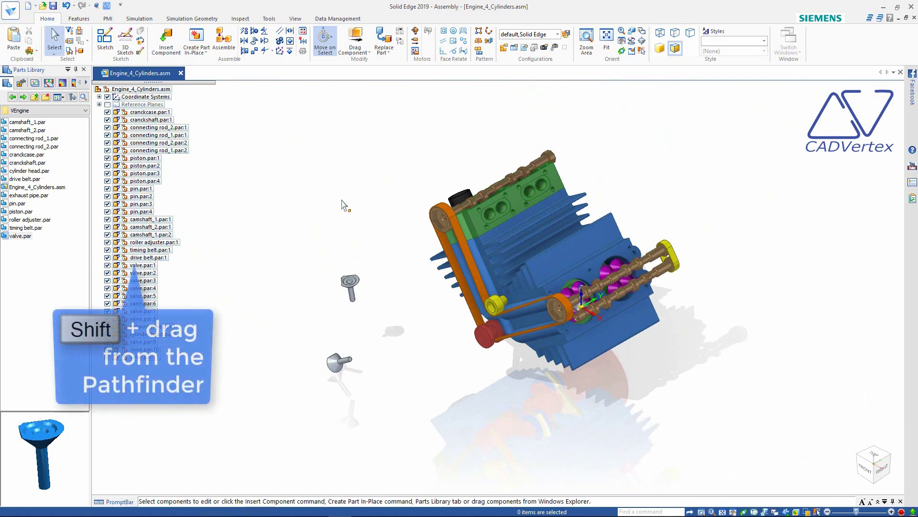
# Drop one more copy of valve.par:1 from the PathFinder into the empty space left of the two loose valves.
pyautogui.click(153, 266)
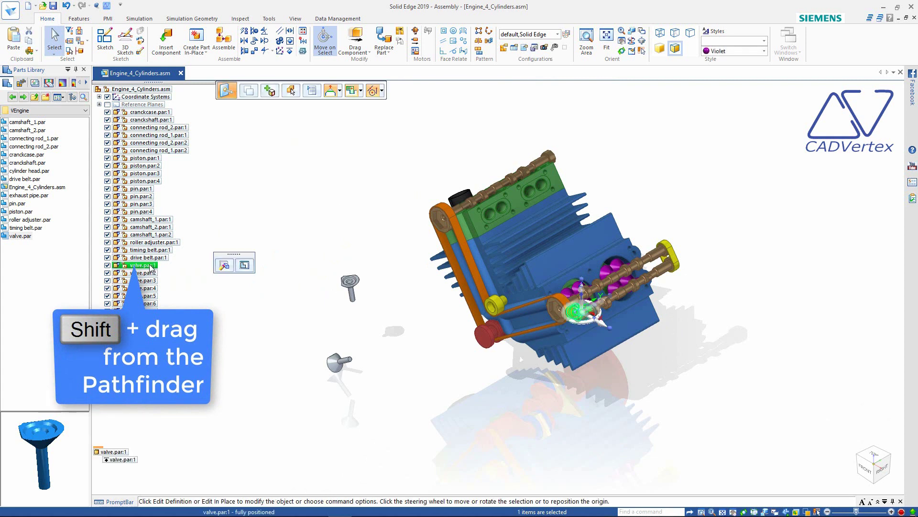
pyautogui.keyDown('shift'); pyautogui.moveTo(262, 347); pyautogui.dragTo(261, 348); pyautogui.keyUp('shift')
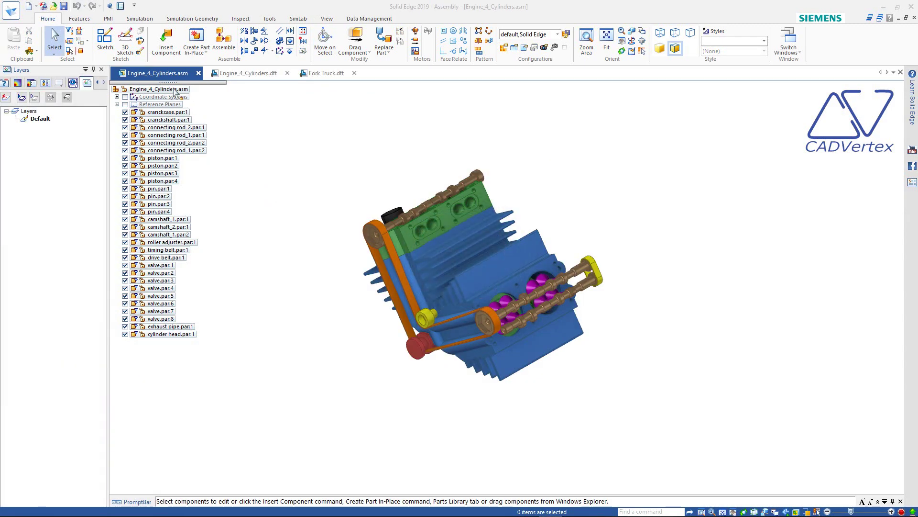
# Widen the PathFinder so the full component names fit.
pyautogui.moveTo(172, 85)
pyautogui.mouseDown()
pyautogui.moveTo(211, 121)
pyautogui.moveTo(288, 159)
pyautogui.moveTo(397, 167)
pyautogui.moveTo(721, 163)
pyautogui.moveTo(841, 123)
pyautogui.moveTo(850, 101)
pyautogui.moveTo(347, 126)
pyautogui.moveTo(177, 91)
pyautogui.mouseUp()
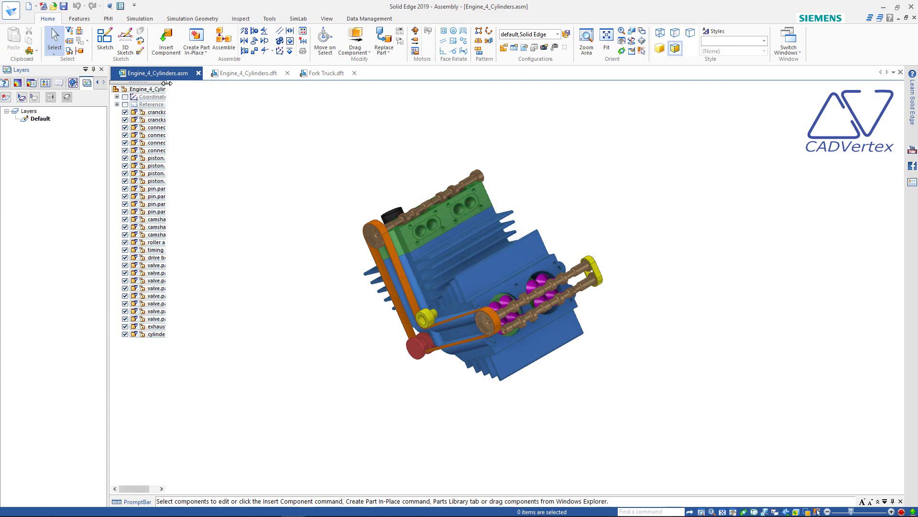
pyautogui.moveTo(166, 83); pyautogui.dragTo(216, 88)
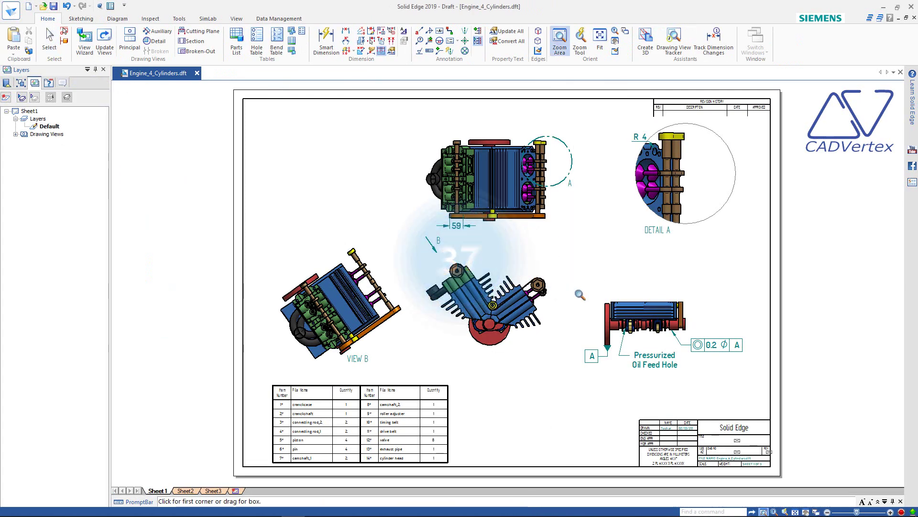
# Dimension the height of the red crankshaft flange in the lower-right drawing view with Smart Dimension, placing the dimension to its left.
pyautogui.moveTo(567, 287); pyautogui.dragTo(726, 379)
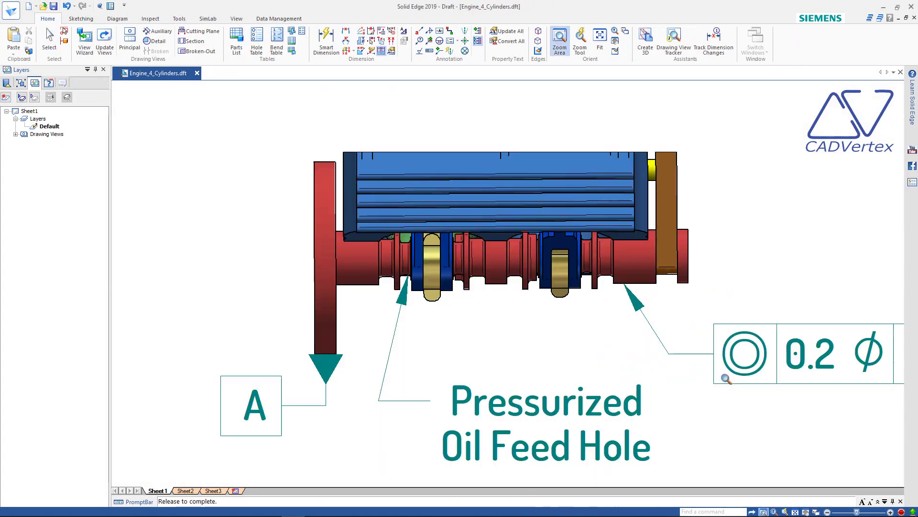
pyautogui.rightClick(423, 332)
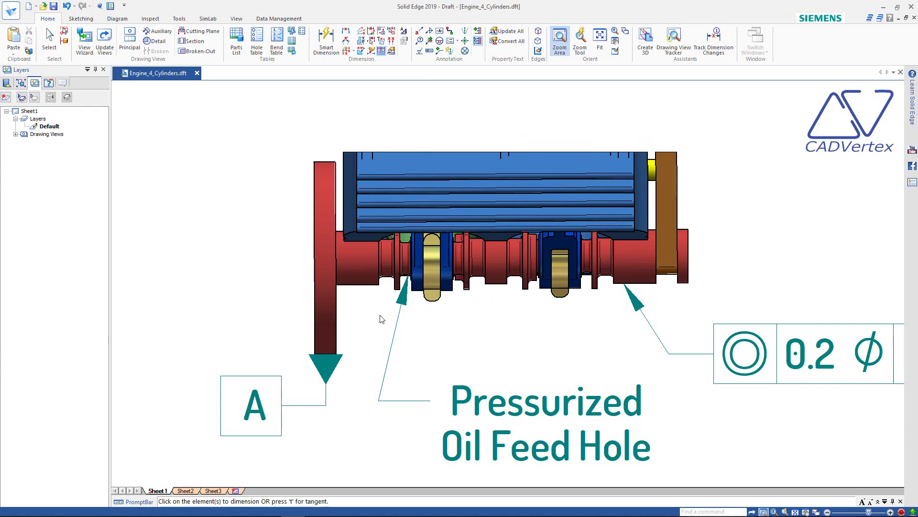
pyautogui.click(314, 256)
pyautogui.click(270, 238)
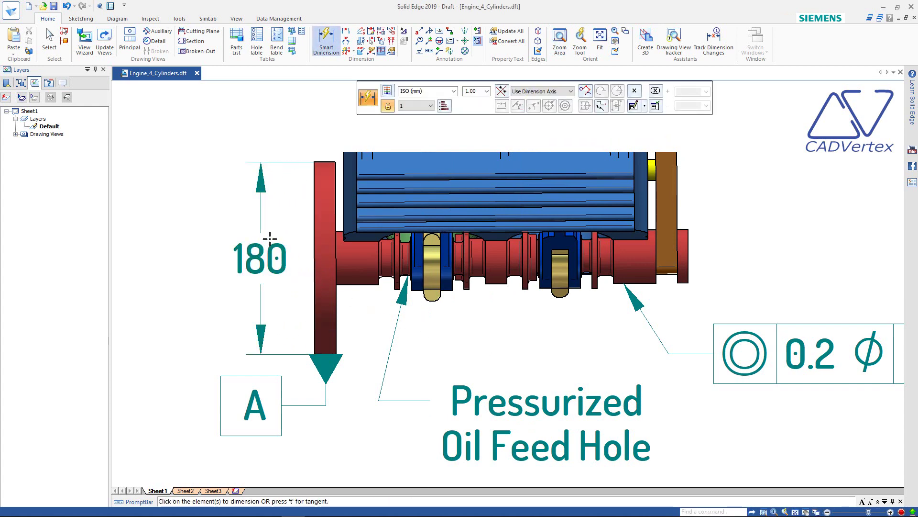
pyautogui.hotkey('ctrl', 'shift', 'f')
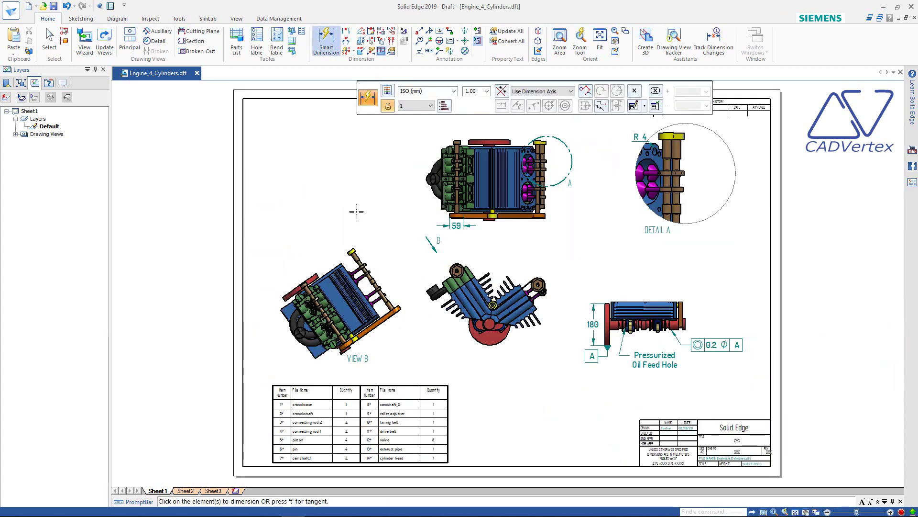
pyautogui.press('Escape')
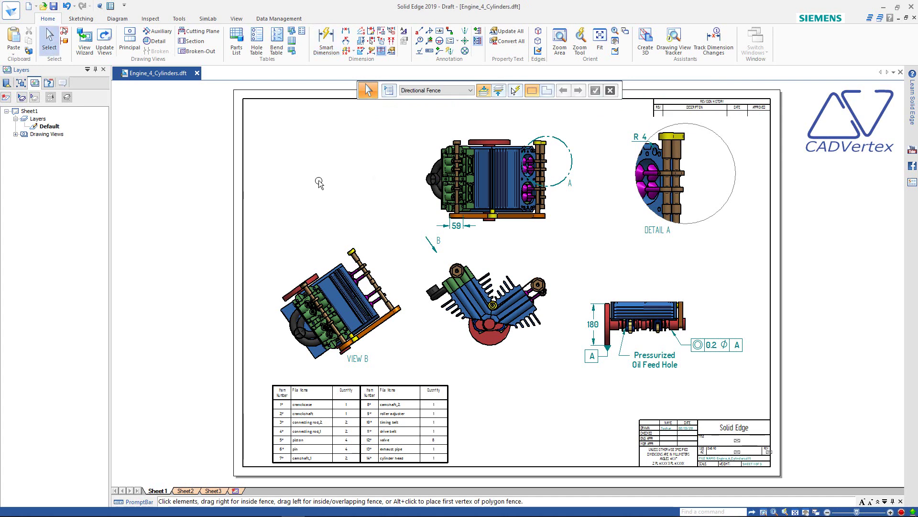
# Customize the Draft radial menu with a command from the Sketching Draw group, and shift the Select command outward from the inner ring.
pyautogui.click(124, 5)
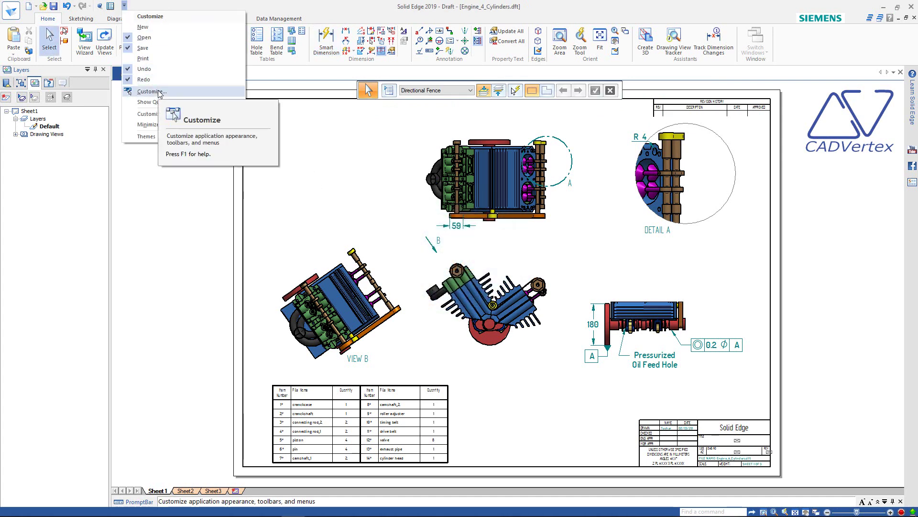
pyautogui.click(158, 90)
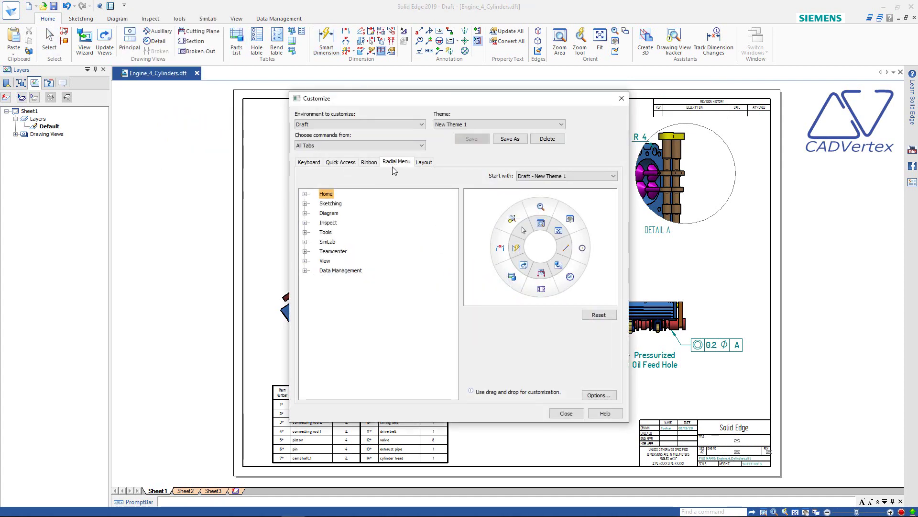
pyautogui.click(305, 203)
pyautogui.click(313, 222)
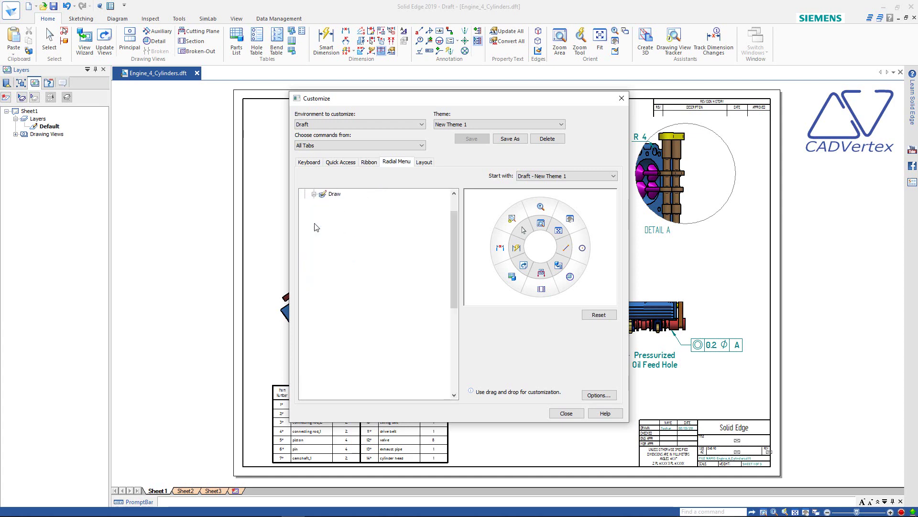
pyautogui.moveTo(342, 270); pyautogui.dragTo(366, 273)
pyautogui.moveTo(524, 230); pyautogui.dragTo(513, 223)
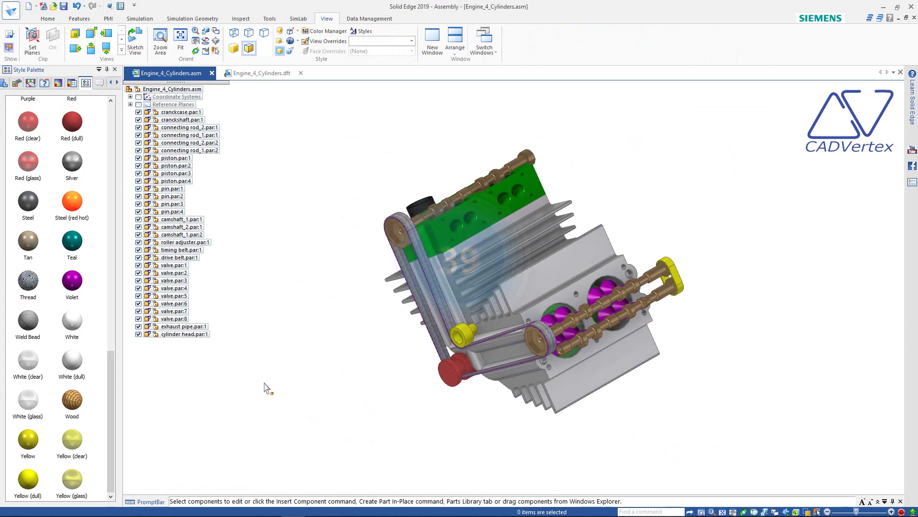
# Apply the Red (dull) face style to the crankcase and the Silver style to the green cylinder head.
pyautogui.moveTo(71, 121); pyautogui.dragTo(496, 290)
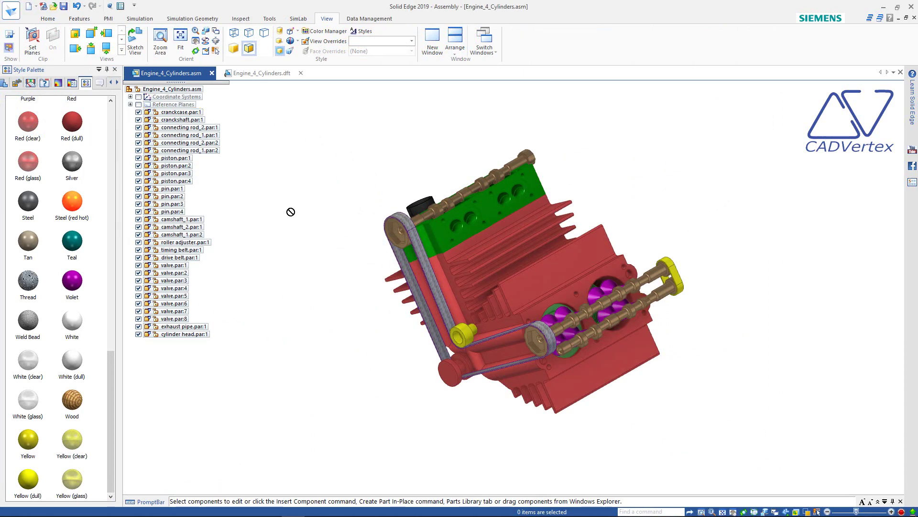
pyautogui.moveTo(291, 212); pyautogui.dragTo(479, 201)
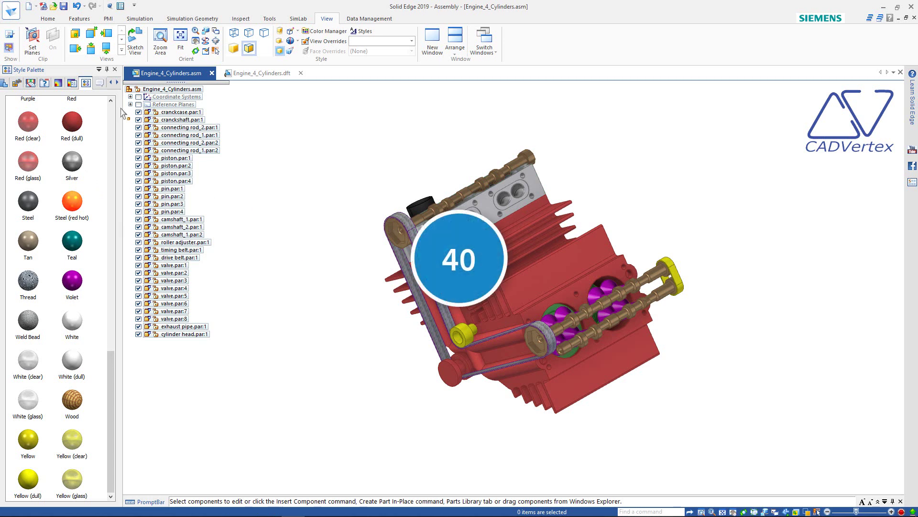
# Separate the Style Palette from its tab group, dock it on the opposite side of the window, and return it to the original side.
pyautogui.click(88, 82)
pyautogui.moveTo(88, 88); pyautogui.dragTo(889, 286)
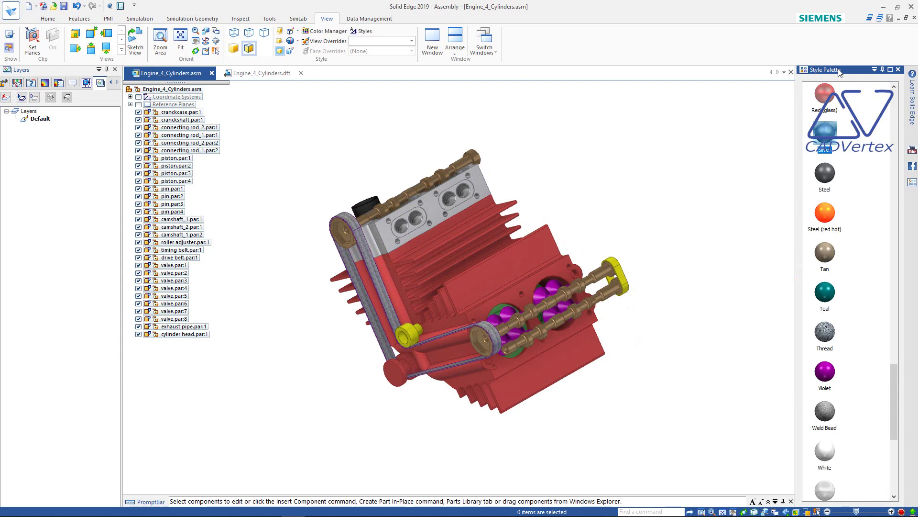
pyautogui.moveTo(840, 71); pyautogui.dragTo(63, 289)
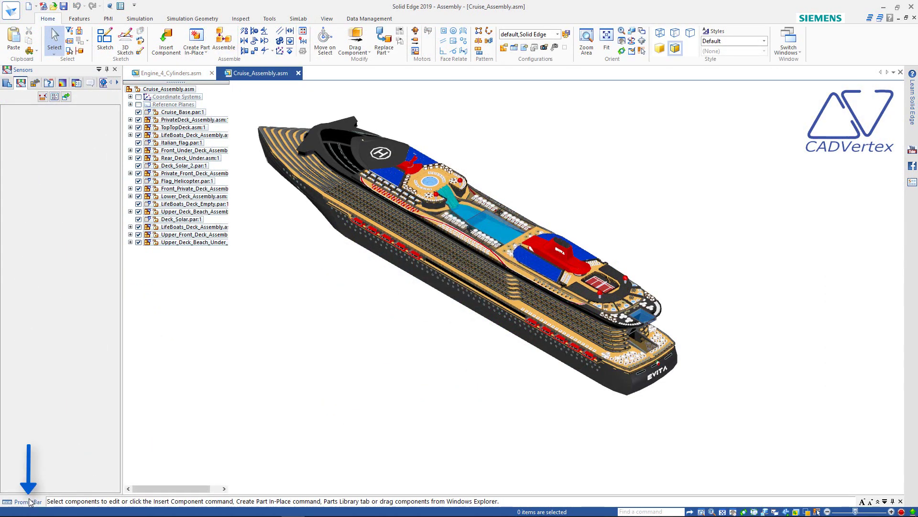
# Dock the PromptBar above the Sensors pane, and move it to the upper edge of the model area.
pyautogui.moveTo(28, 501); pyautogui.dragTo(64, 268)
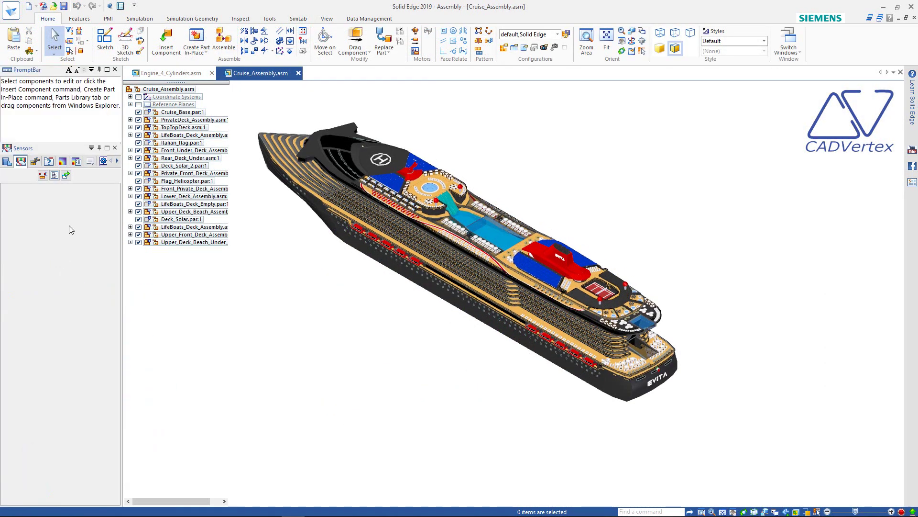
pyautogui.moveTo(24, 70); pyautogui.dragTo(456, 81)
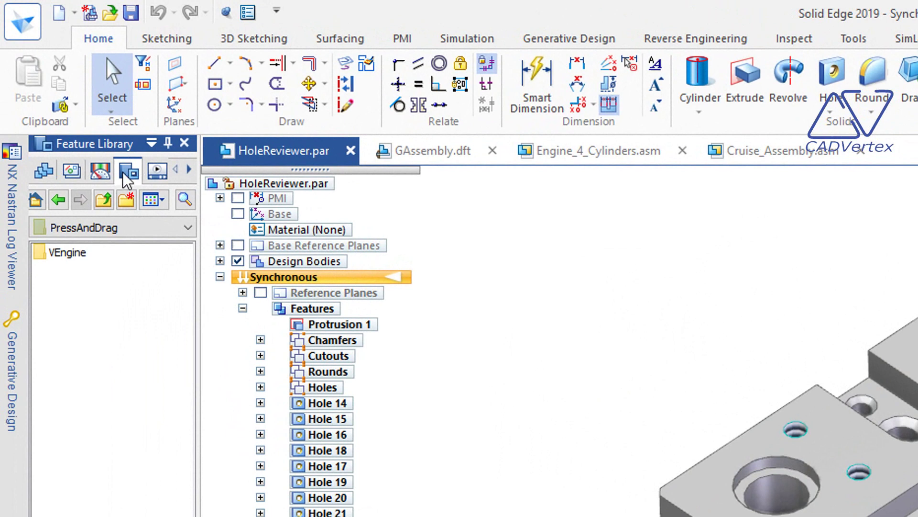
# Reorder the open documents so that HoleReviewer.par comes last, after Cruise_Assembly.asm.
pyautogui.moveTo(290, 165); pyautogui.dragTo(531, 152)
pyautogui.moveTo(613, 162); pyautogui.dragTo(726, 155)
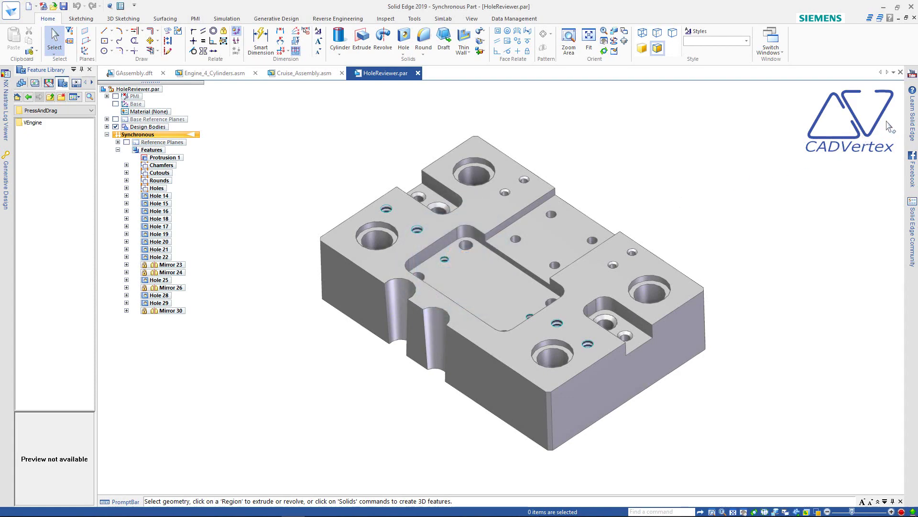
pyautogui.moveTo(912, 115)
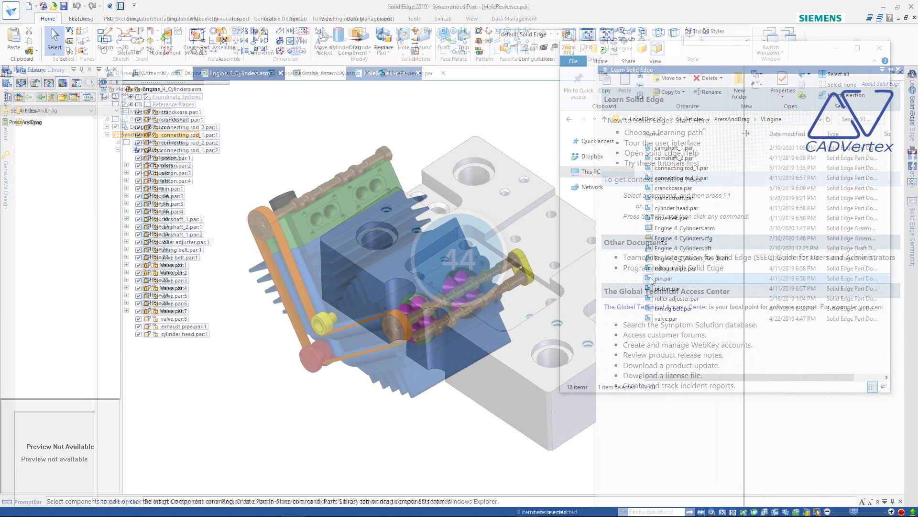
# Insert pin.par from the VEngine folder into the empty space below the engine, and open the same file as a separate document.
pyautogui.moveTo(641, 287); pyautogui.dragTo(491, 433)
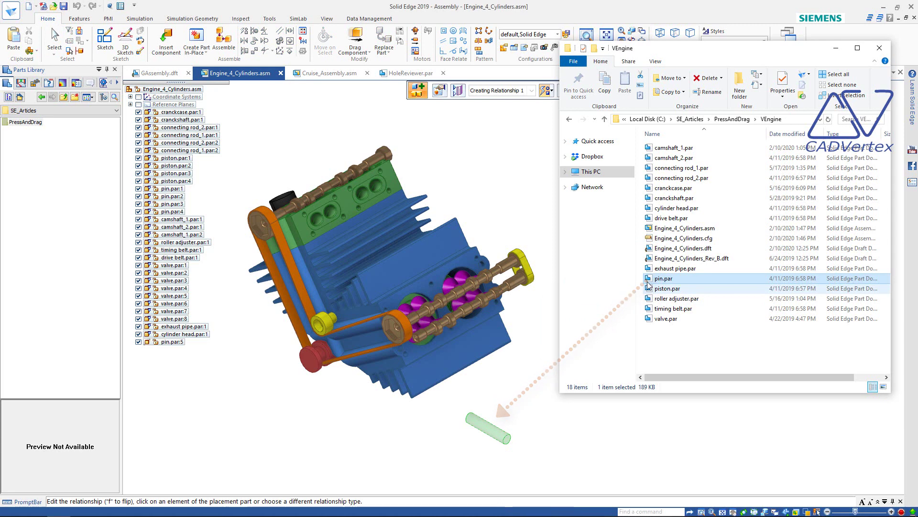
pyautogui.moveTo(647, 273); pyautogui.dragTo(480, 83)
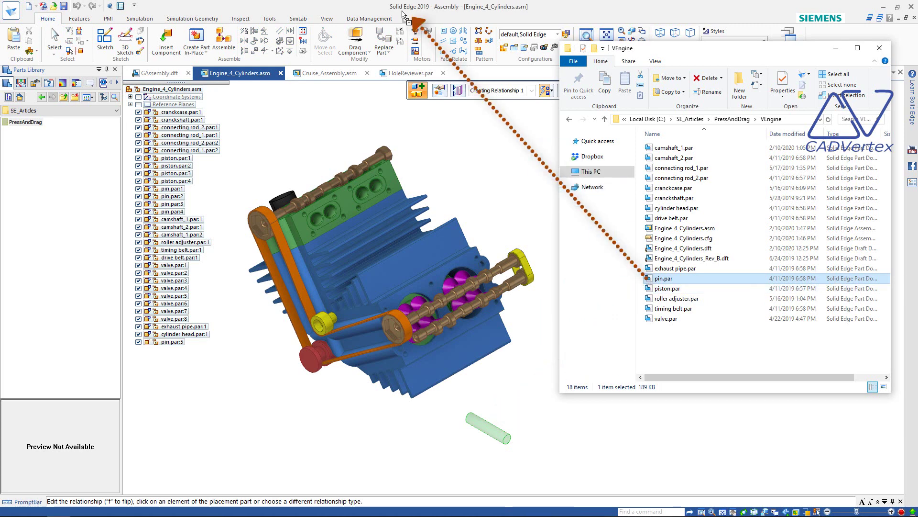
pyautogui.moveTo(404, 17); pyautogui.dragTo(403, 16)
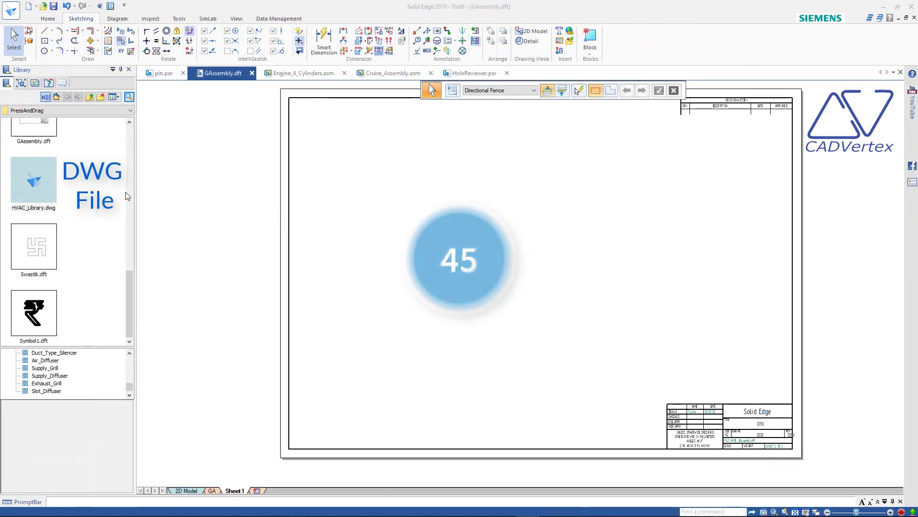
# Place the Supply_Grill block from HVAC_Library.dwg on the upper-left area of Sheet1 at block scale 1.00.
pyautogui.click(45, 182)
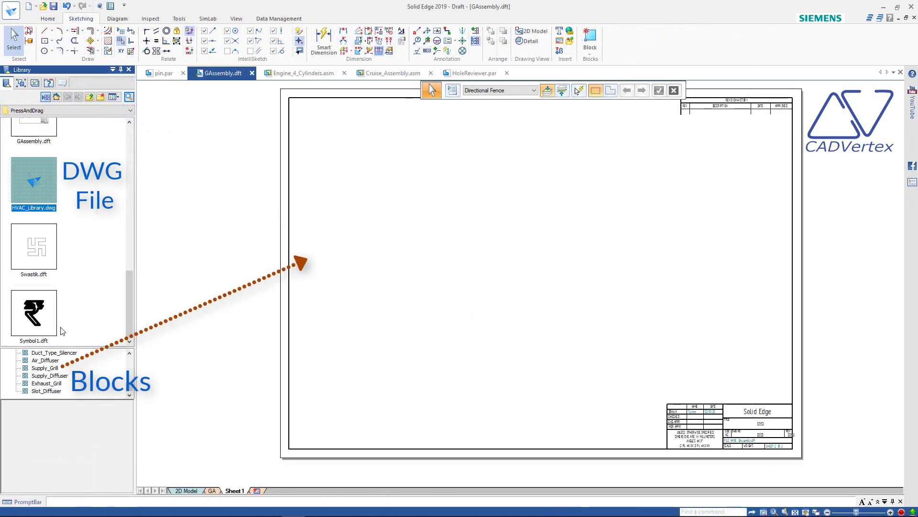
pyautogui.click(48, 368)
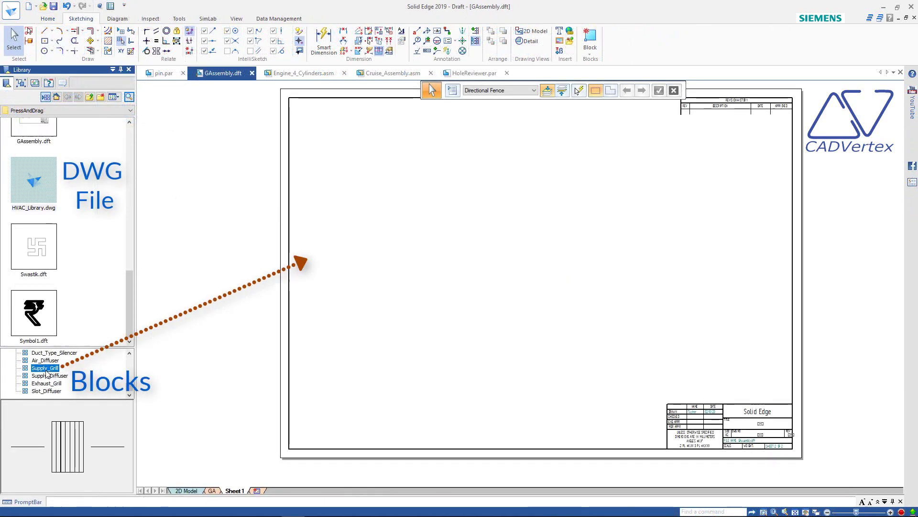
pyautogui.moveTo(373, 235); pyautogui.dragTo(375, 236)
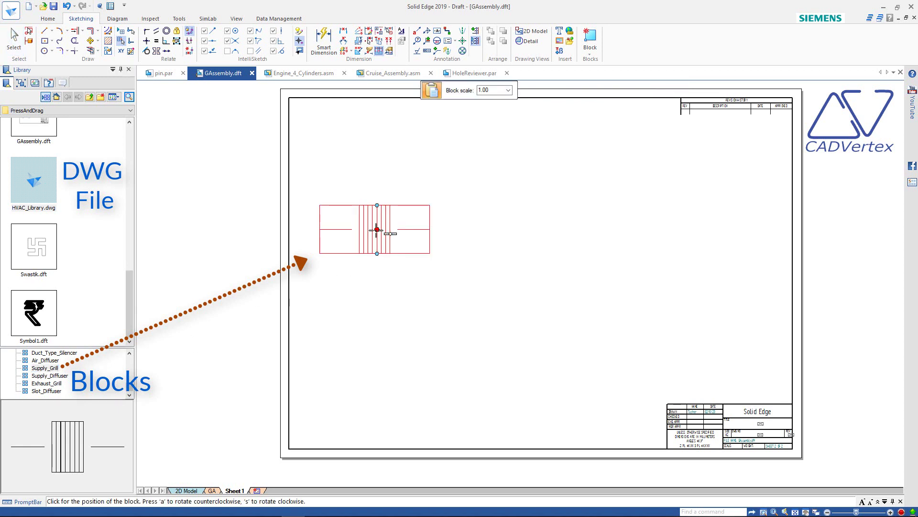
pyautogui.click(376, 229)
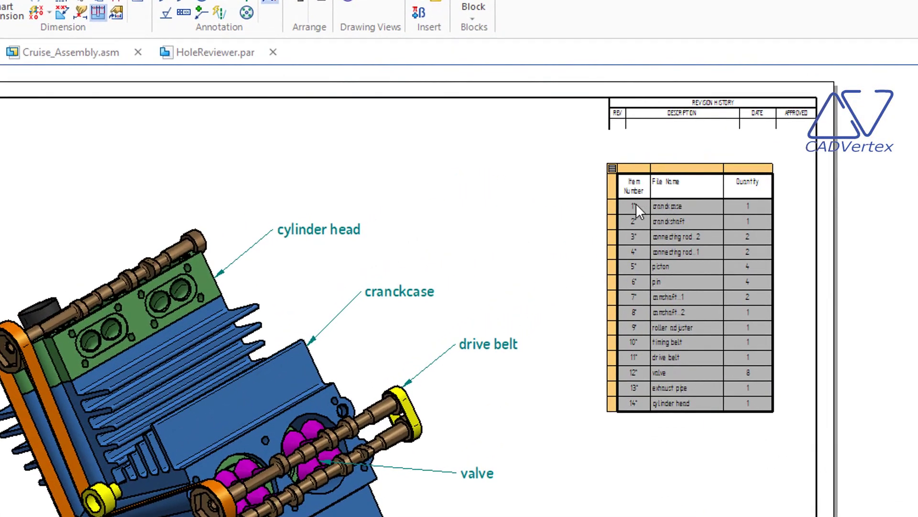
# Select all data cells of the parts list, from item 1 to the last quantity, and choose another font for them.
pyautogui.doubleClick(752, 400)
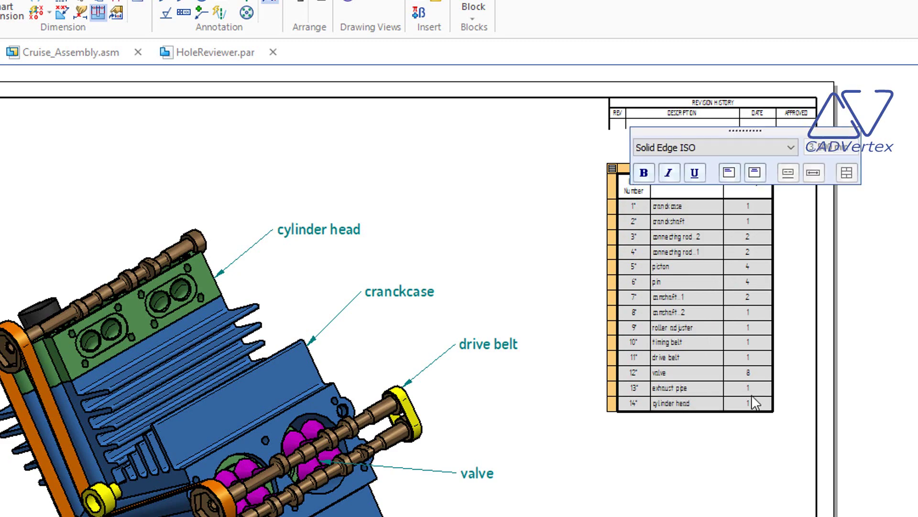
pyautogui.click(789, 146)
pyautogui.scroll(20, 720, 407)
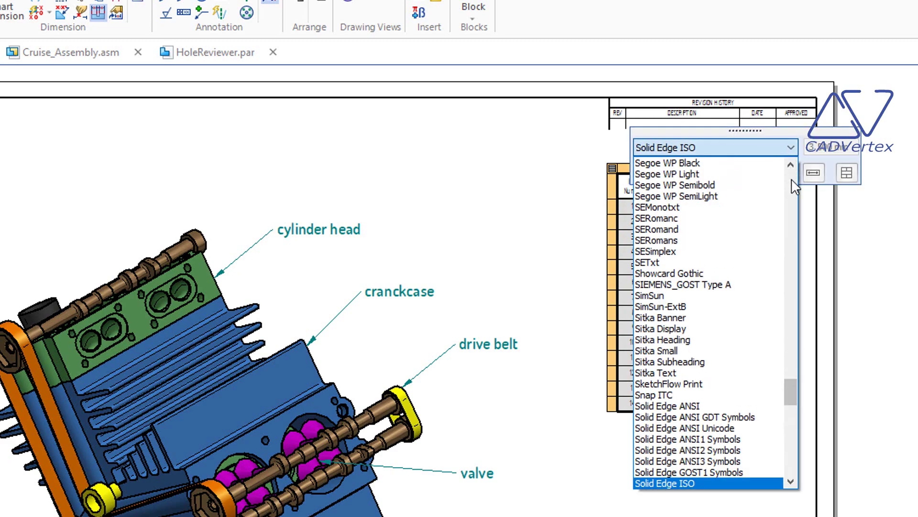
pyautogui.click(718, 397)
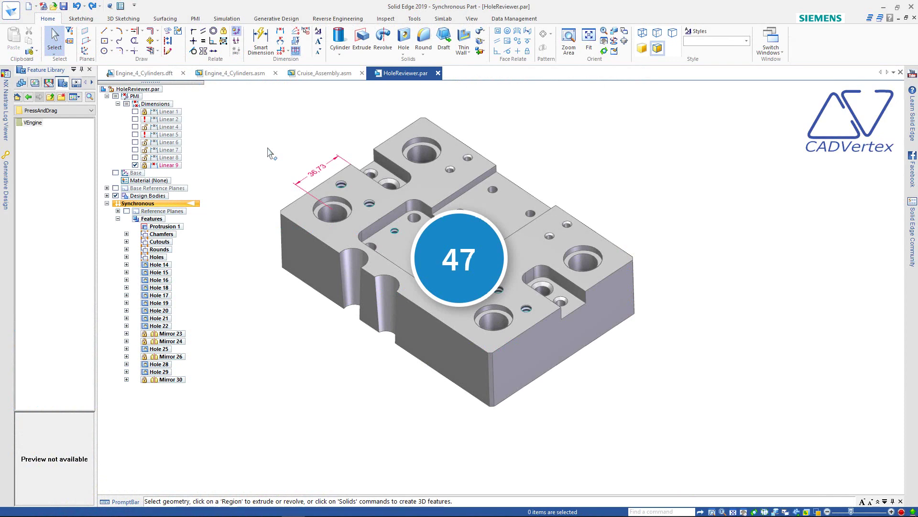
# Reattach the linear dimension from the large hole so it runs to the opposite corner of the top face's left edge.
pyautogui.scroll(5, 268, 152)
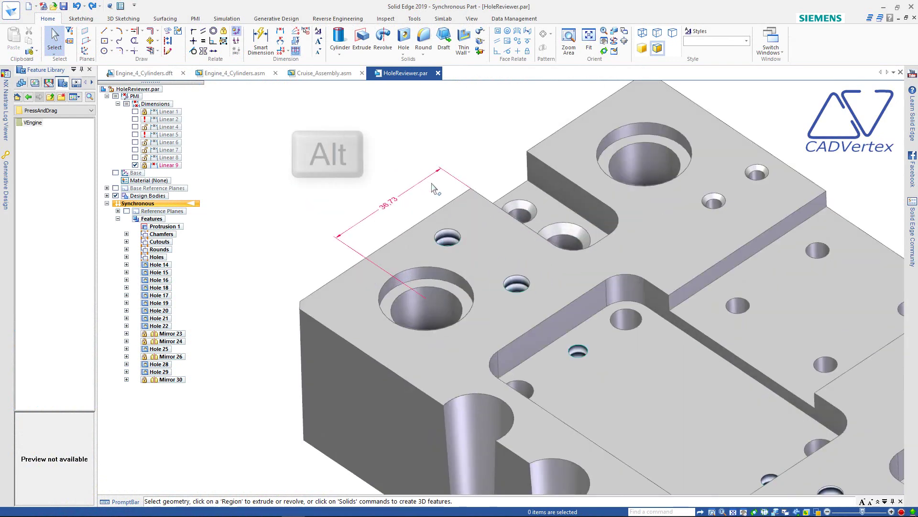
pyautogui.keyDown('alt'); pyautogui.click(455, 180); pyautogui.keyUp('alt')
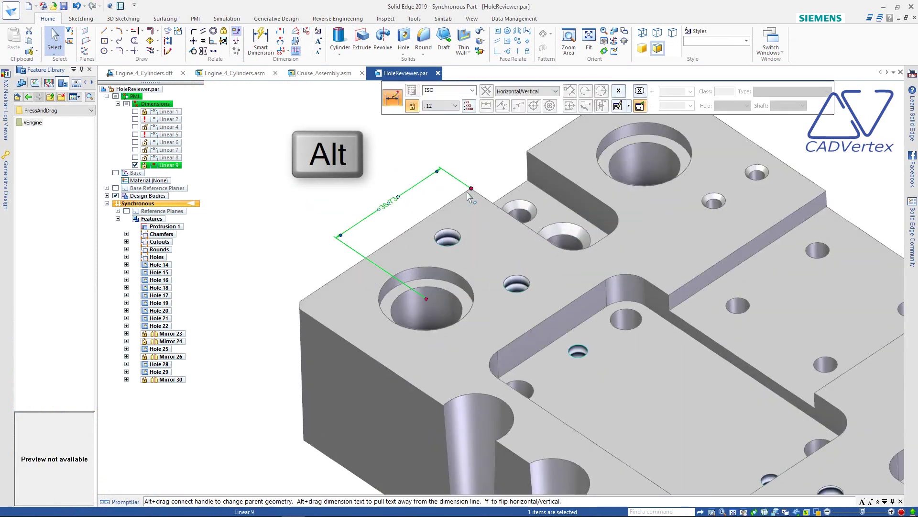
pyautogui.keyDown('alt'); pyautogui.moveTo(363, 261); pyautogui.dragTo(301, 303); pyautogui.keyUp('alt')
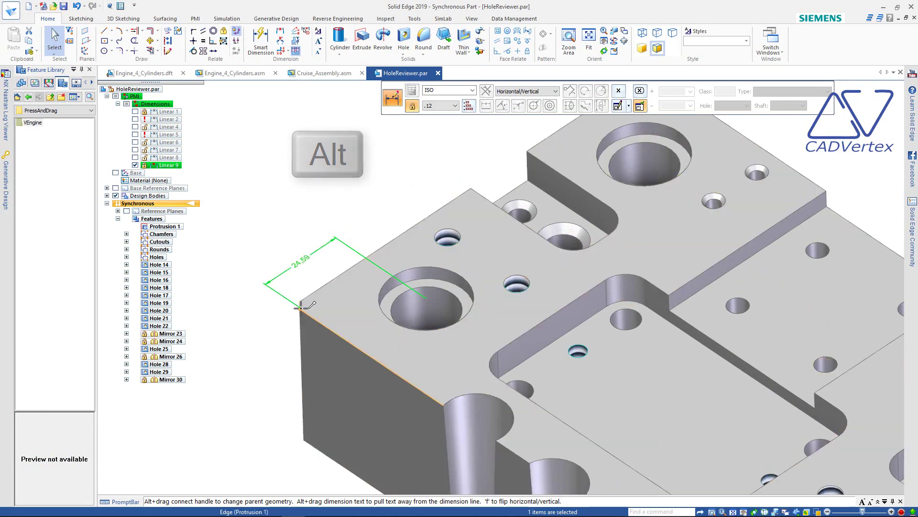
pyautogui.click(313, 192)
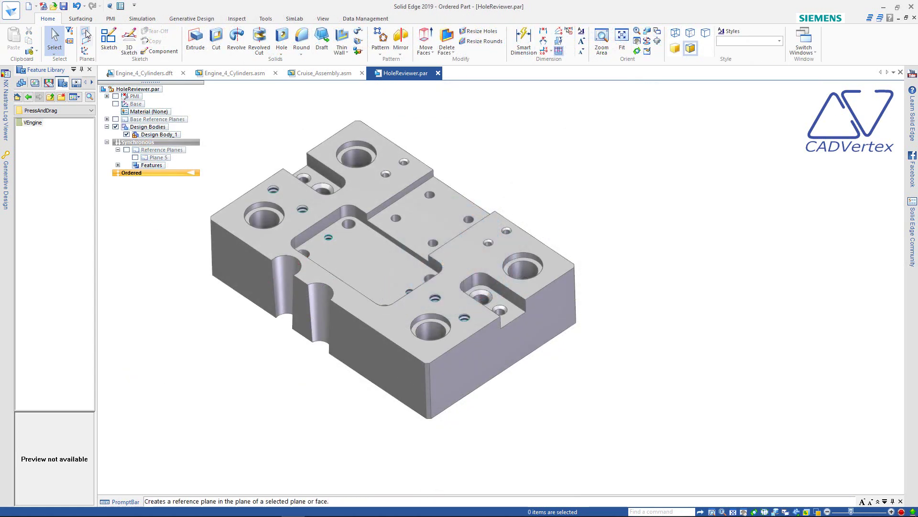
# Create an ordered coincident reference plane on the flat end face of the right-hand pocket, and enlarge it beyond the block.
pyautogui.click(86, 33)
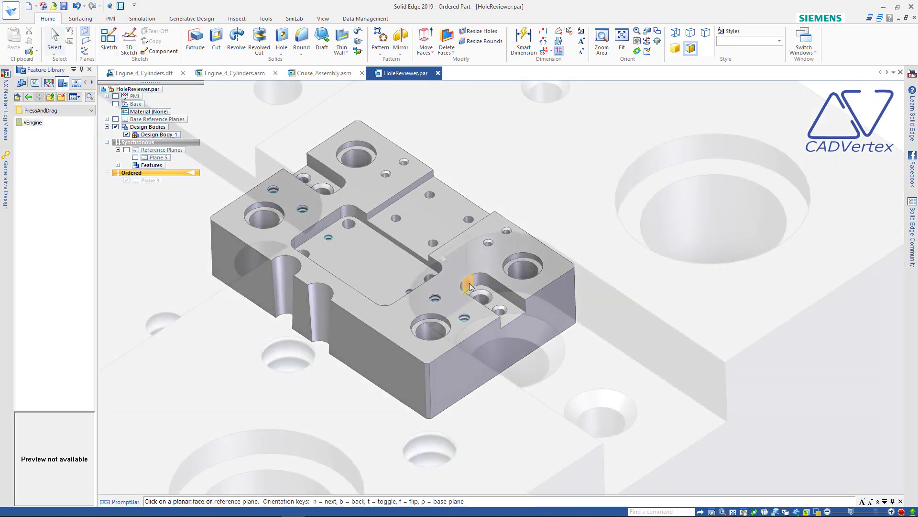
pyautogui.click(470, 284)
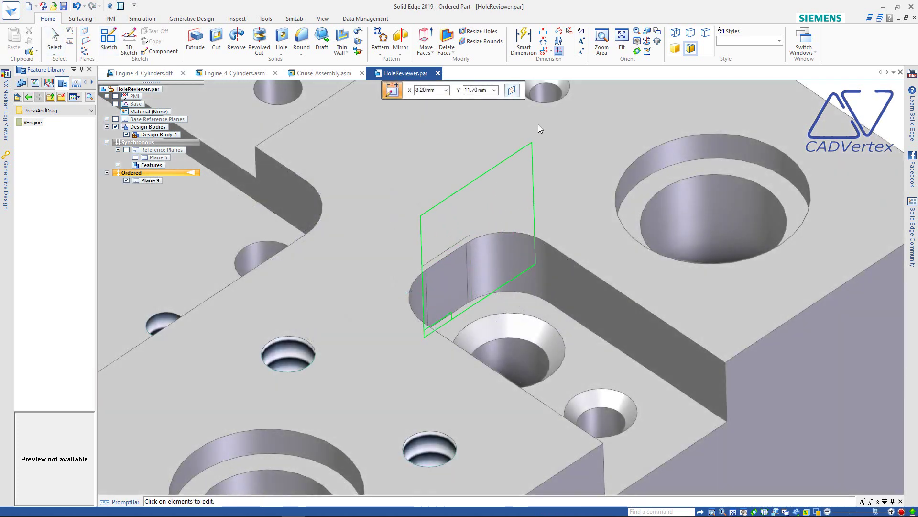
pyautogui.scroll(-8, 487, 313)
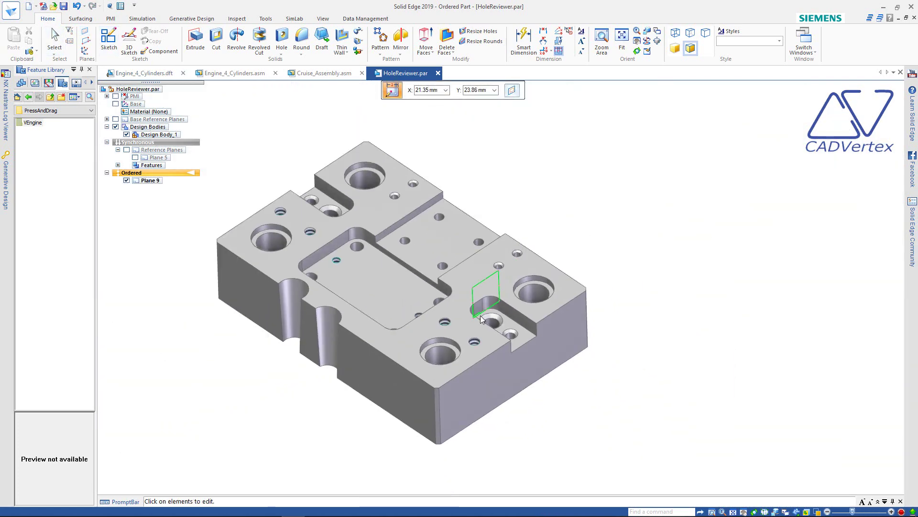
pyautogui.moveTo(448, 389); pyautogui.dragTo(420, 467)
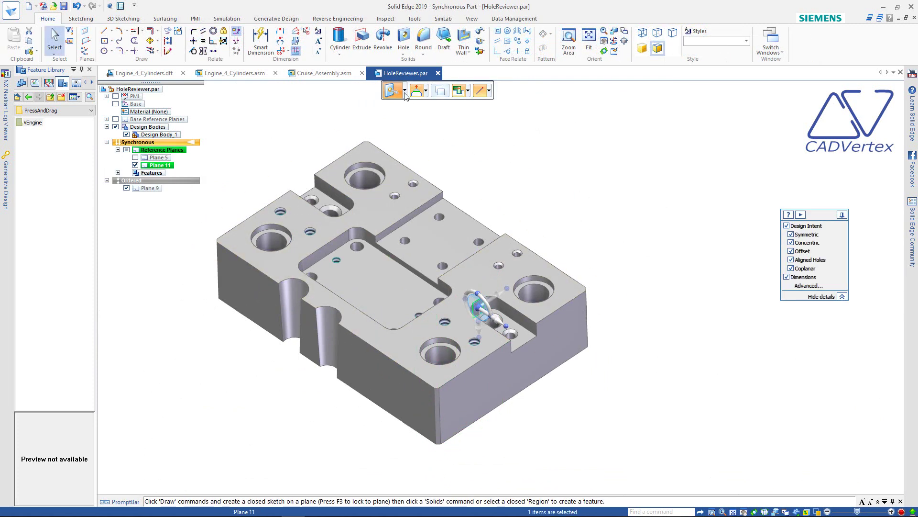
# Resize the synchronous reference plane Plane 11 at the pocket's end face, pulling its lower corner past the block.
pyautogui.click(407, 115)
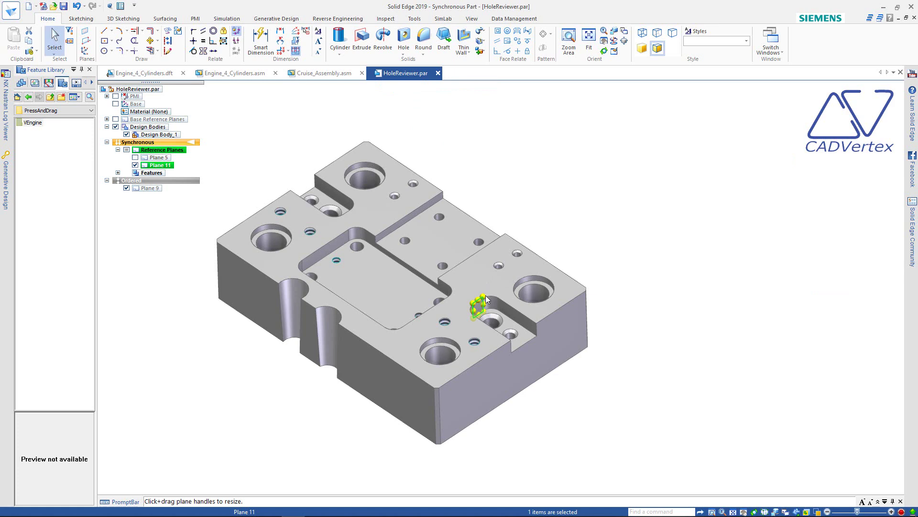
pyautogui.moveTo(475, 319); pyautogui.dragTo(420, 441)
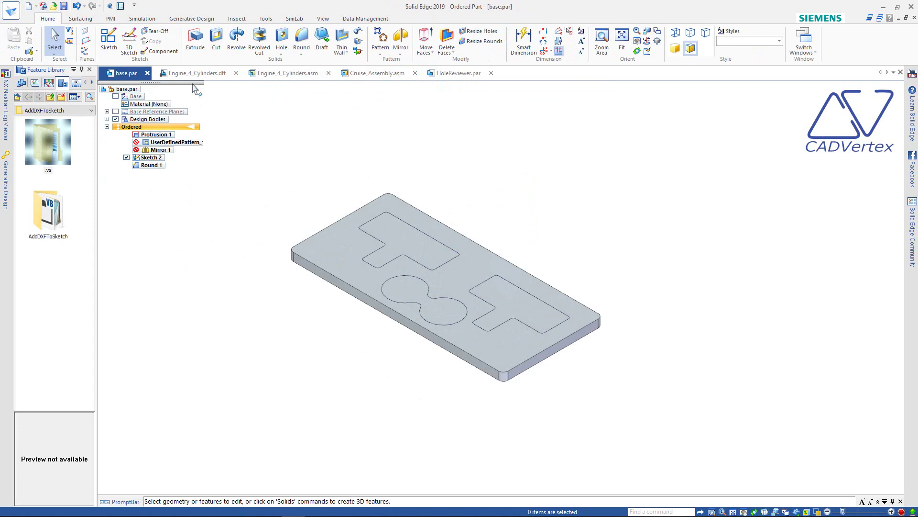
# Start an Extrude from the sketch on the base plate and fence-select all its closed profiles with the Chain option.
pyautogui.click(195, 40)
pyautogui.click(369, 220)
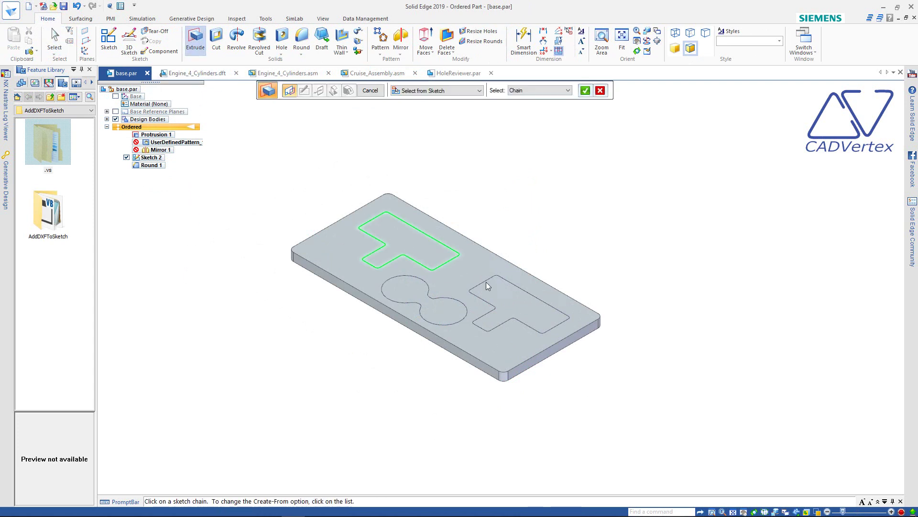
pyautogui.click(486, 283)
pyautogui.click(600, 90)
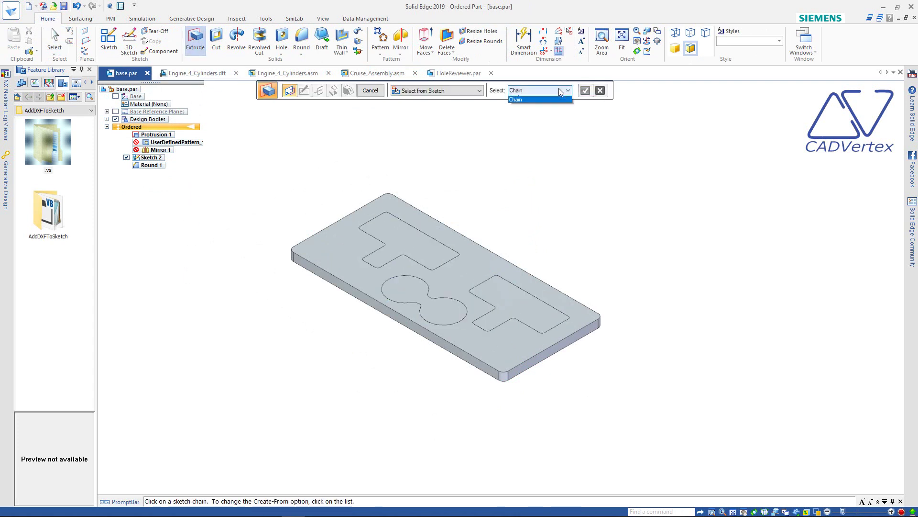
pyautogui.click(556, 99)
pyautogui.moveTo(343, 194)
pyautogui.mouseDown()
pyautogui.moveTo(503, 338)
pyautogui.moveTo(580, 366)
pyautogui.moveTo(584, 379)
pyautogui.mouseUp()
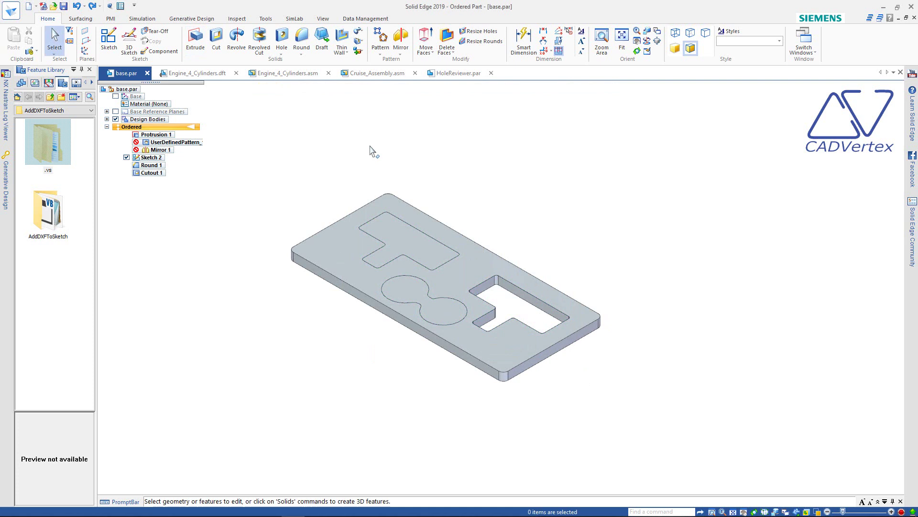
# Round the edges of the T-shaped cutout with a 4 mm radius, fence-selecting them with the Edge/Corner option.
pyautogui.click(302, 38)
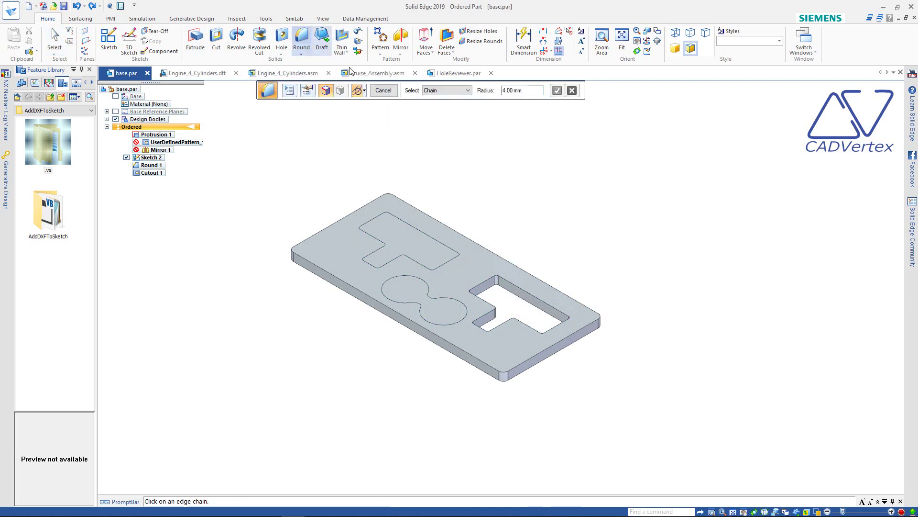
pyautogui.click(424, 91)
pyautogui.click(433, 100)
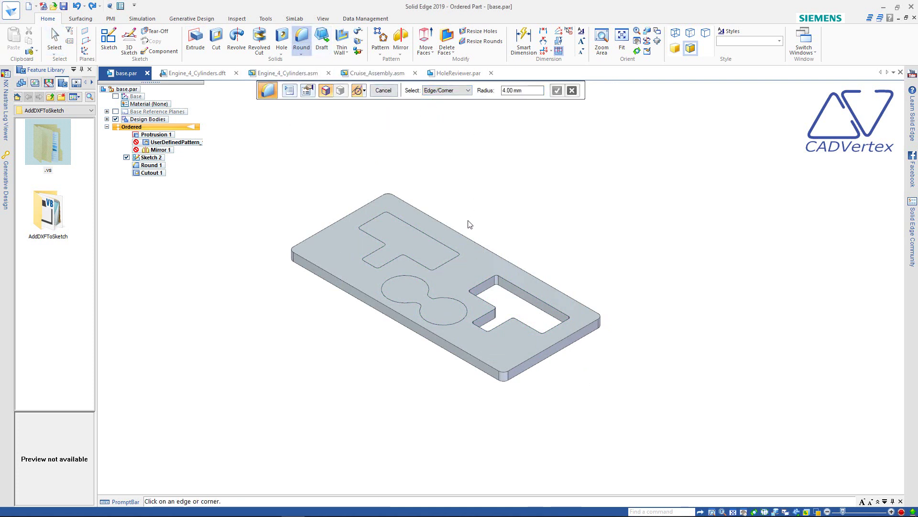
pyautogui.moveTo(481, 311); pyautogui.dragTo(583, 365)
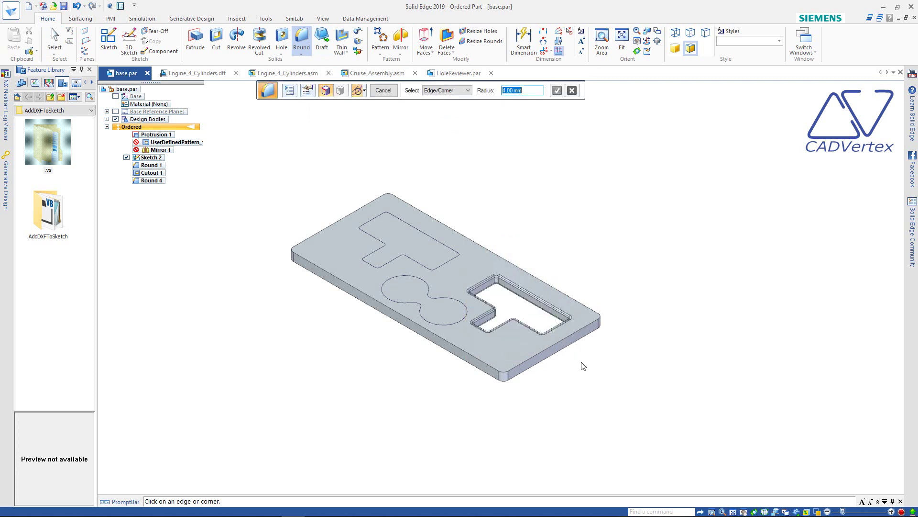
# Use Dynamic Edit on the T-shaped cutout in base.par and move the short end line of its profile slightly outward.
pyautogui.click(554, 305)
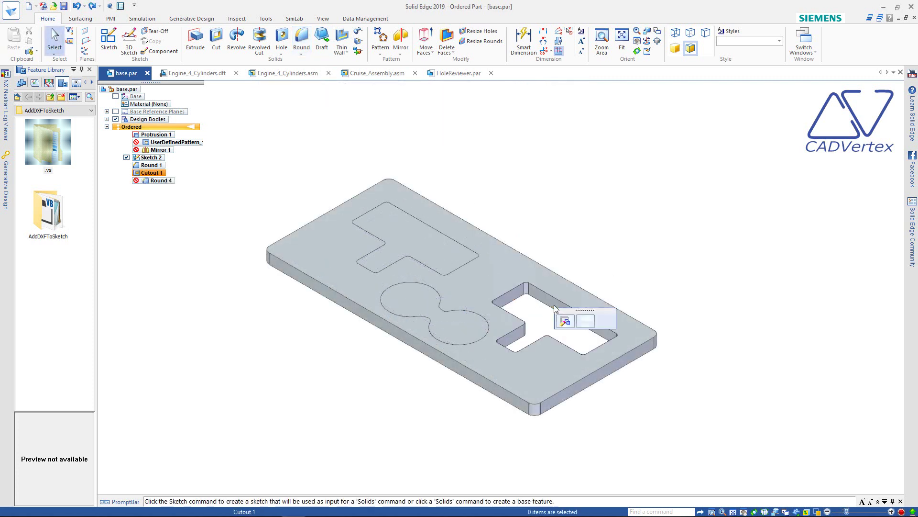
pyautogui.click(590, 318)
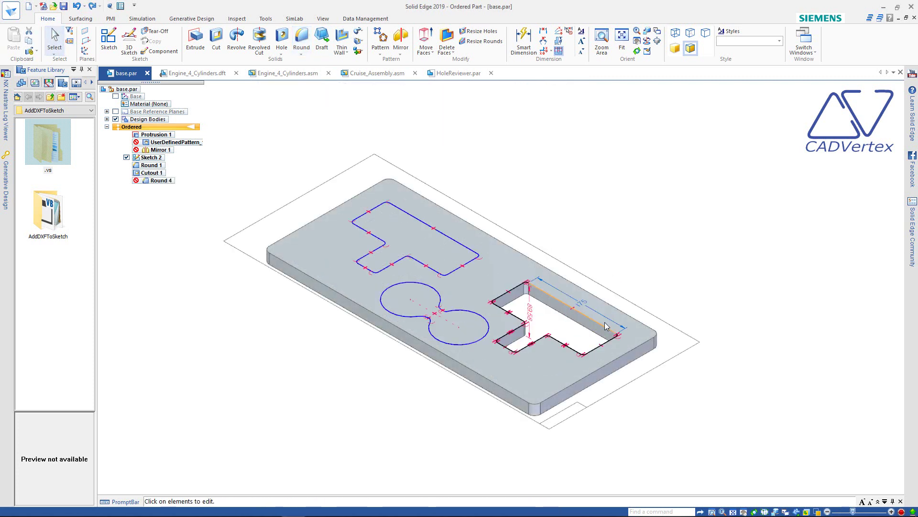
pyautogui.click(517, 291)
pyautogui.moveTo(517, 291); pyautogui.dragTo(502, 281)
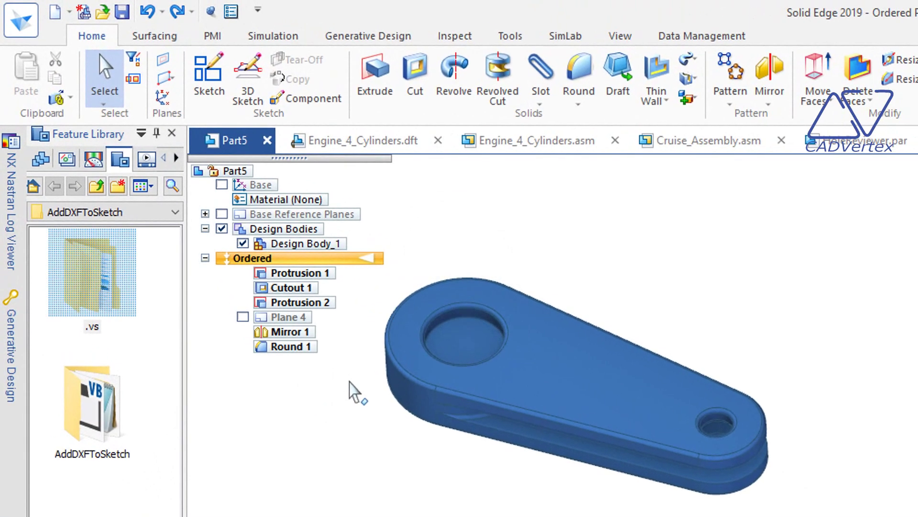
# Reorder the Cutout 1 feature of Part5 down to Plane 4 in the ordered feature tree.
pyautogui.moveTo(291, 290); pyautogui.dragTo(292, 317)
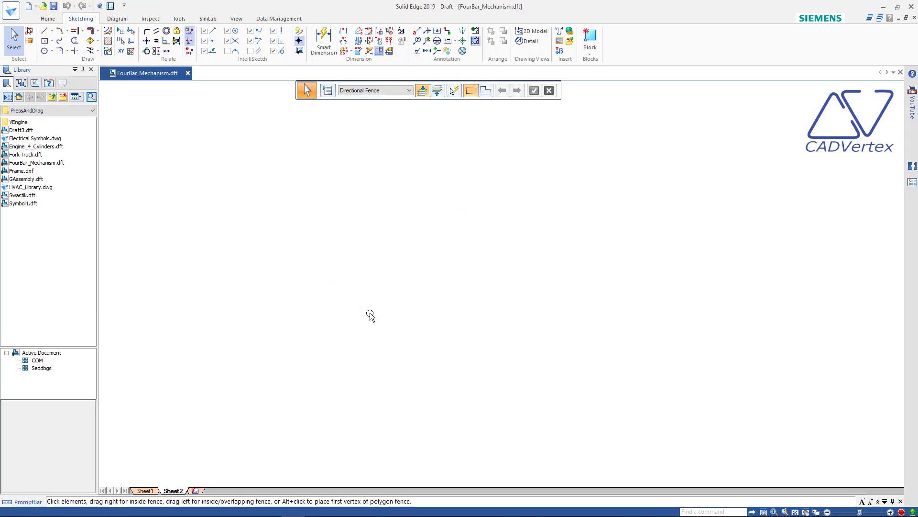
# Draw a horizontal base line on Sheet2 of FourBar_Mechanism.dft and lock it in place.
pyautogui.rightClick(370, 316)
pyautogui.click(388, 341)
pyautogui.click(397, 366)
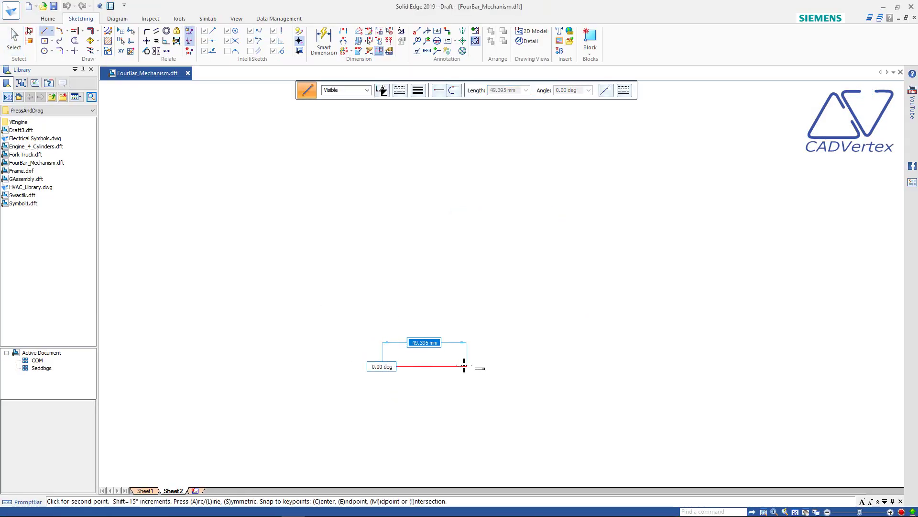
pyautogui.click(529, 366)
pyautogui.click(177, 30)
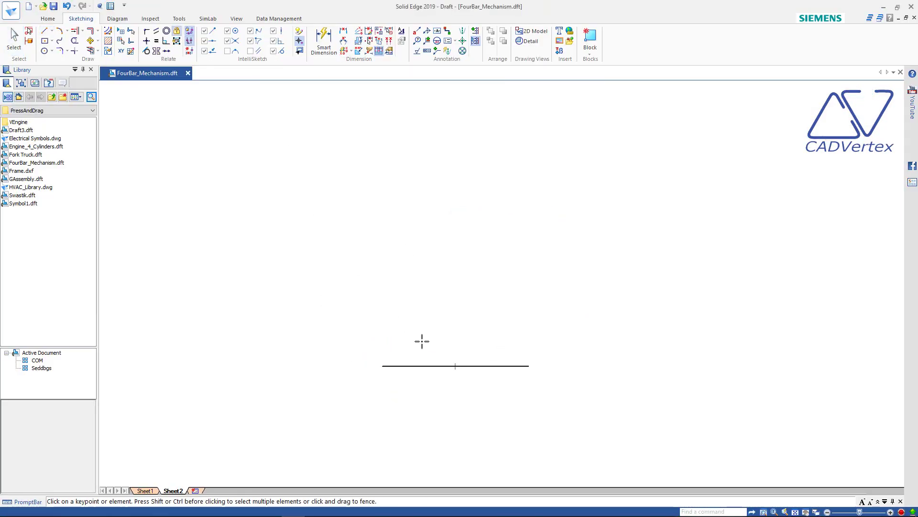
# Draw connected lines of about 44, 134 and 84 mm from the base line's left end to its right end, closing the four-bar linkage.
pyautogui.rightClick(424, 332)
pyautogui.click(441, 356)
pyautogui.click(382, 366)
pyautogui.click(358, 295)
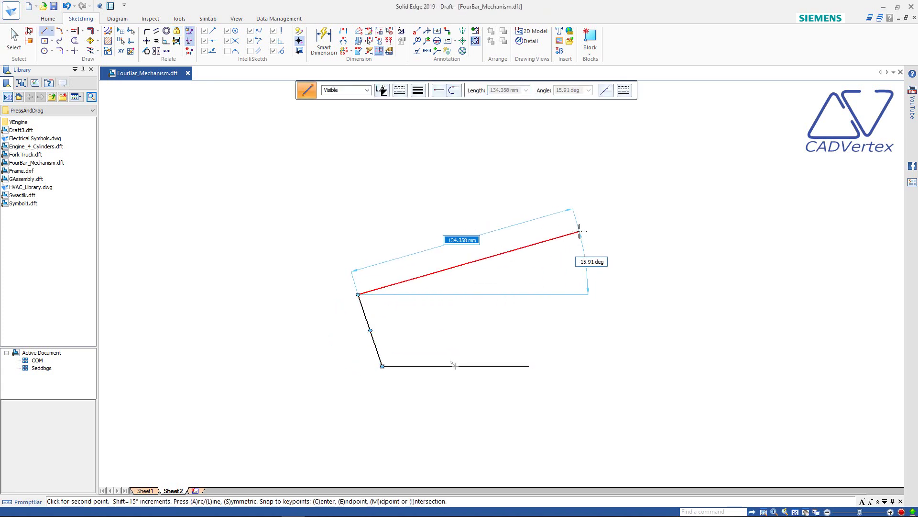
pyautogui.click(579, 231)
# Add driving Smart Dimensions to the lengths of the left, upper and right links.
pyautogui.moveTo(524, 386); pyautogui.dragTo(500, 385, button='right')
pyautogui.click(370, 330)
pyautogui.click(349, 336)
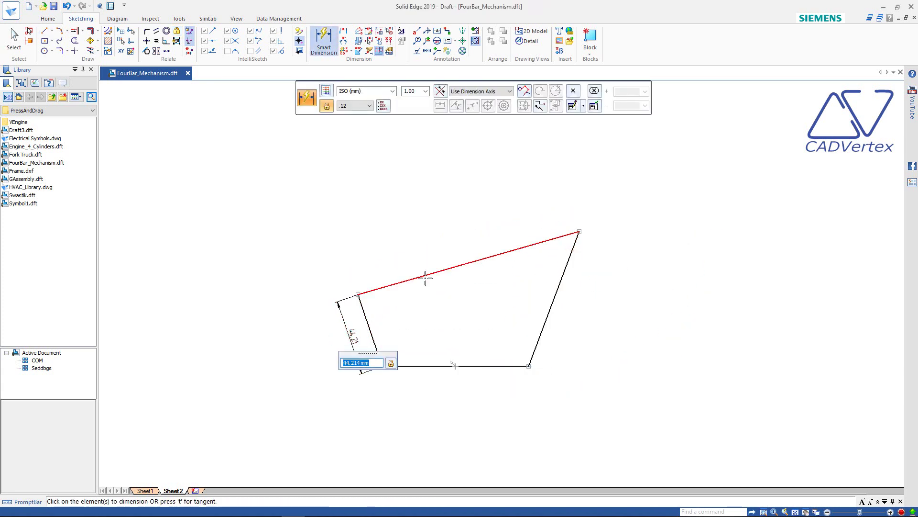
pyautogui.click(425, 275)
pyautogui.click(418, 260)
pyautogui.click(418, 259)
pyautogui.click(554, 303)
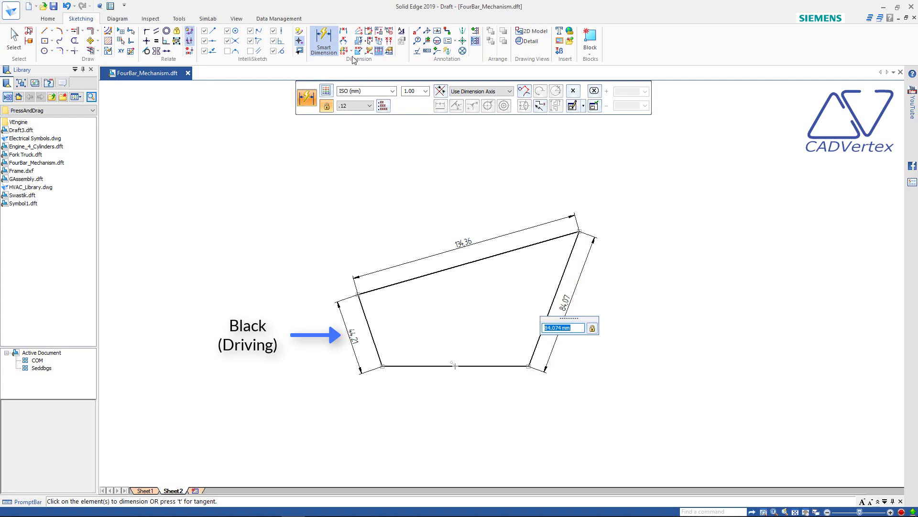
# Add driven angle dimensions between the base line and the left link, and between the base line and the right link.
pyautogui.click(344, 40)
pyautogui.click(371, 333)
pyautogui.click(395, 366)
pyautogui.click(392, 350)
pyautogui.click(504, 361)
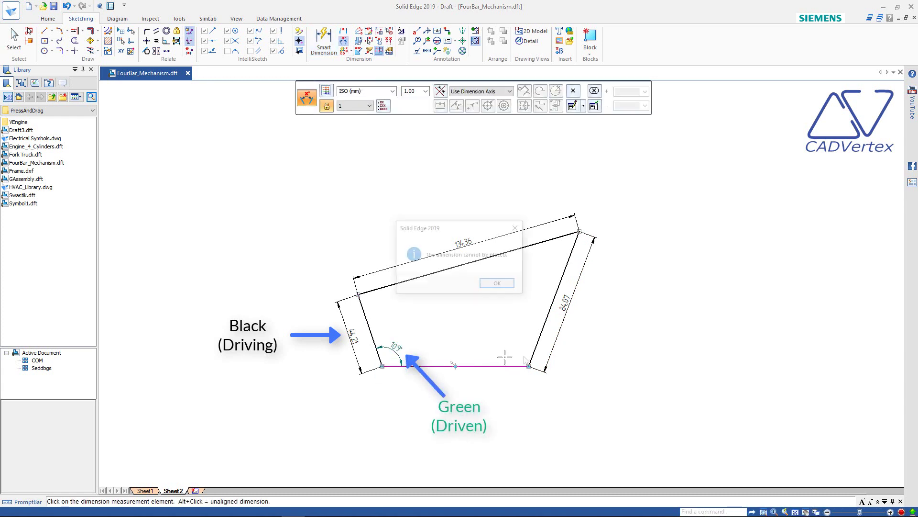
pyautogui.click(504, 358)
pyautogui.click(538, 340)
pyautogui.click(517, 334)
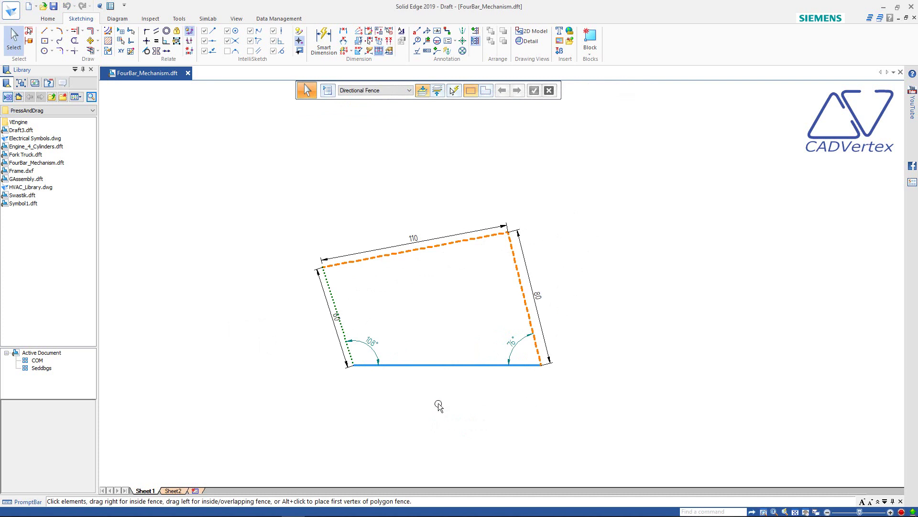
# Try moving the linkage on Sheet1 by its dotted green link, undo the motion, and try moving it by the upper end of the 80 mm link.
pyautogui.click(333, 288)
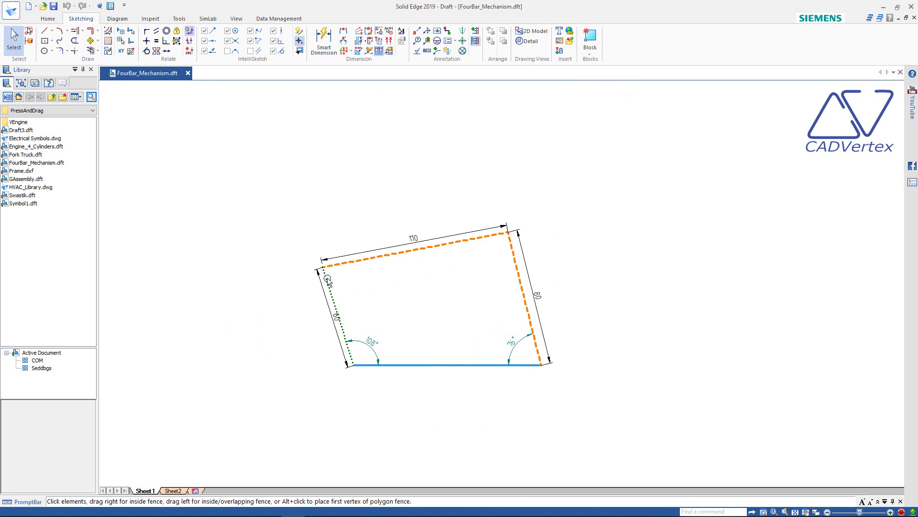
pyautogui.moveTo(338, 267); pyautogui.dragTo(335, 330)
pyautogui.hotkey('ctrl', 'z')
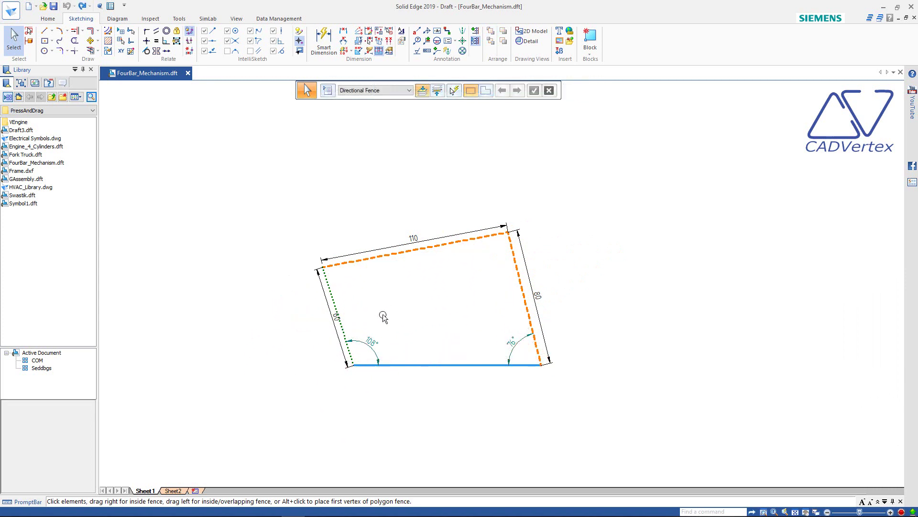
pyautogui.click(509, 243)
pyautogui.moveTo(509, 232)
pyautogui.mouseDown()
pyautogui.moveTo(530, 182)
pyautogui.moveTo(632, 265)
pyautogui.moveTo(498, 244)
pyautogui.moveTo(455, 287)
pyautogui.moveTo(438, 321)
pyautogui.moveTo(443, 297)
pyautogui.moveTo(509, 239)
pyautogui.mouseUp()
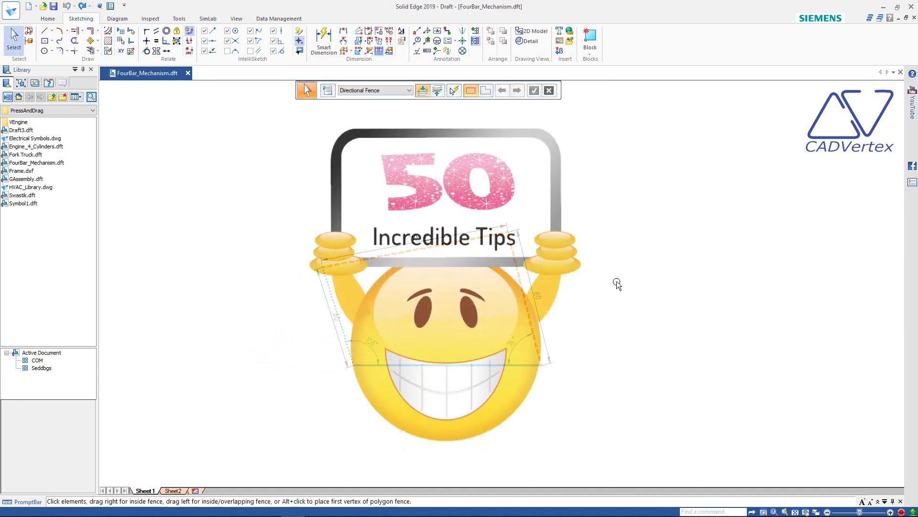